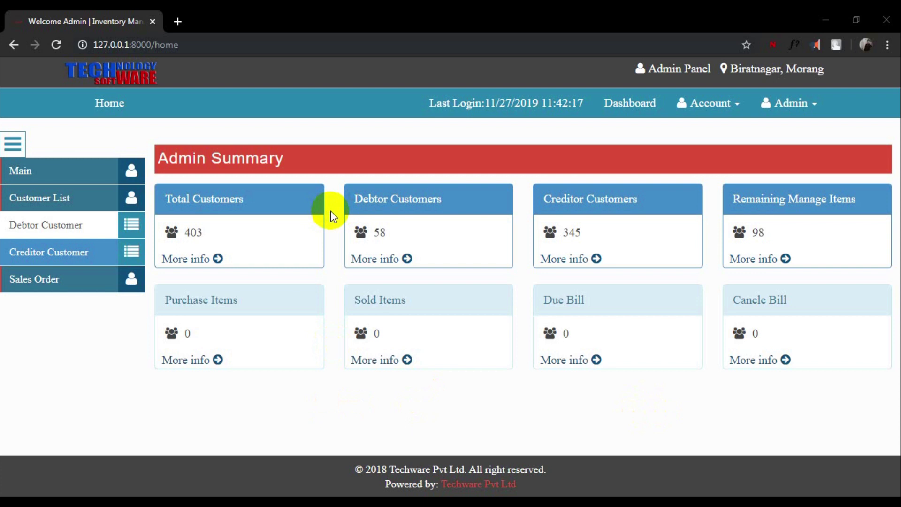
Step: View the fiscal year list and the entry form for adding a fiscal year, and close the form without saving
click(19, 172)
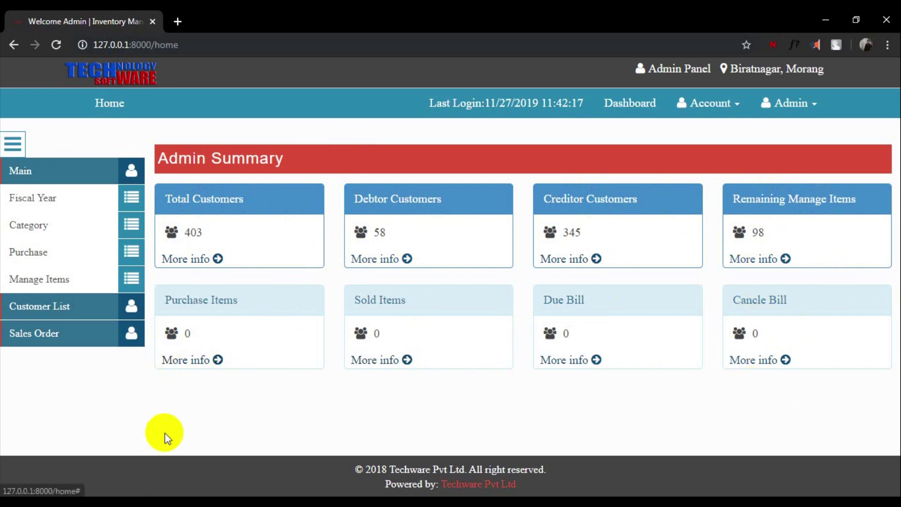
click(44, 196)
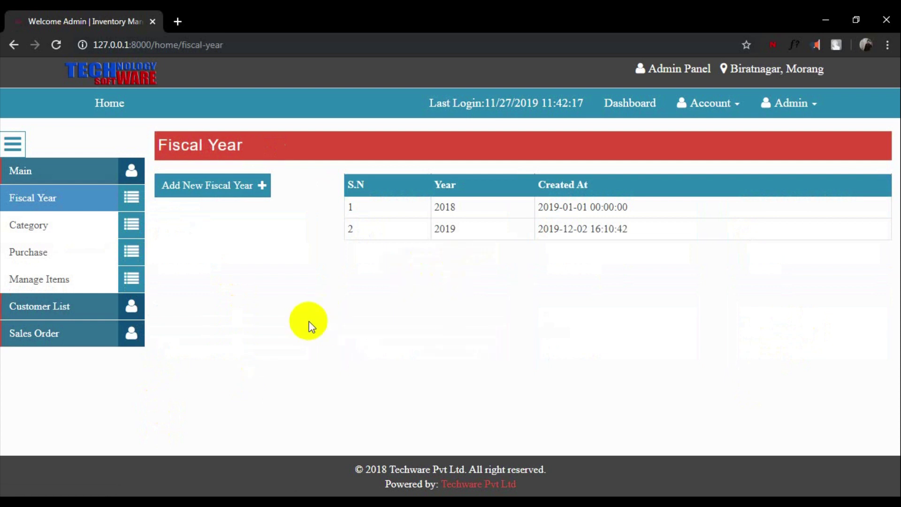
click(225, 190)
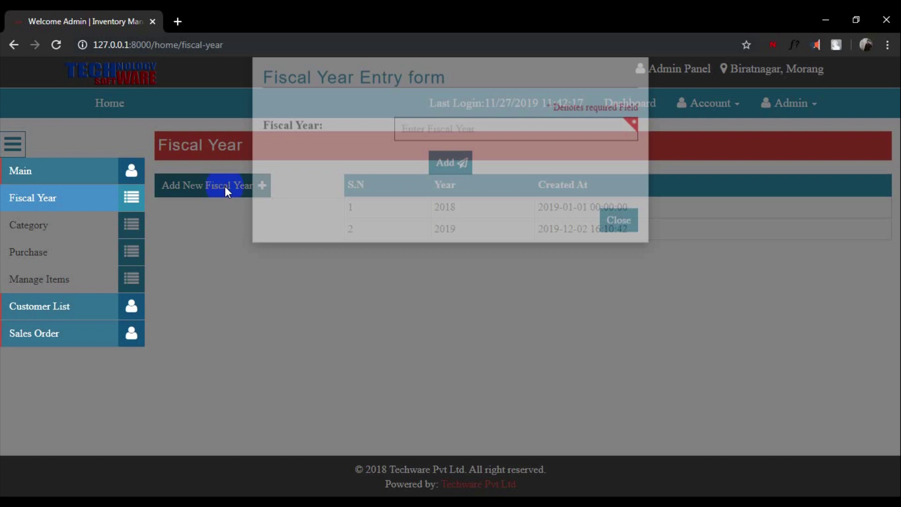
click(618, 254)
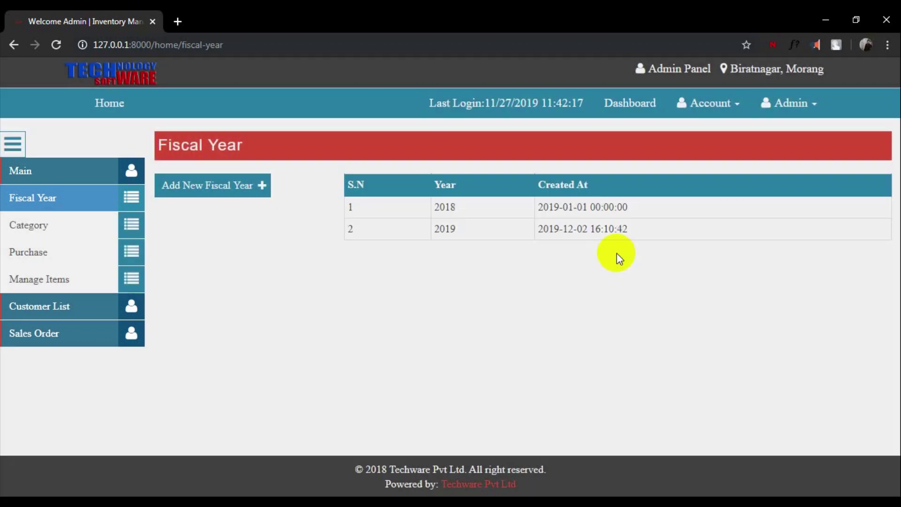
double_click(446, 230)
click(467, 291)
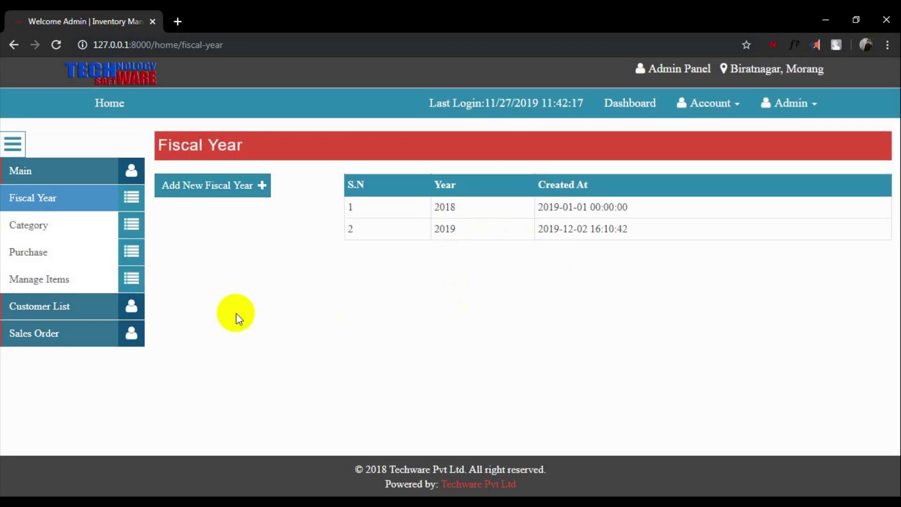
Step: Add a new product category named "Sports"
click(31, 229)
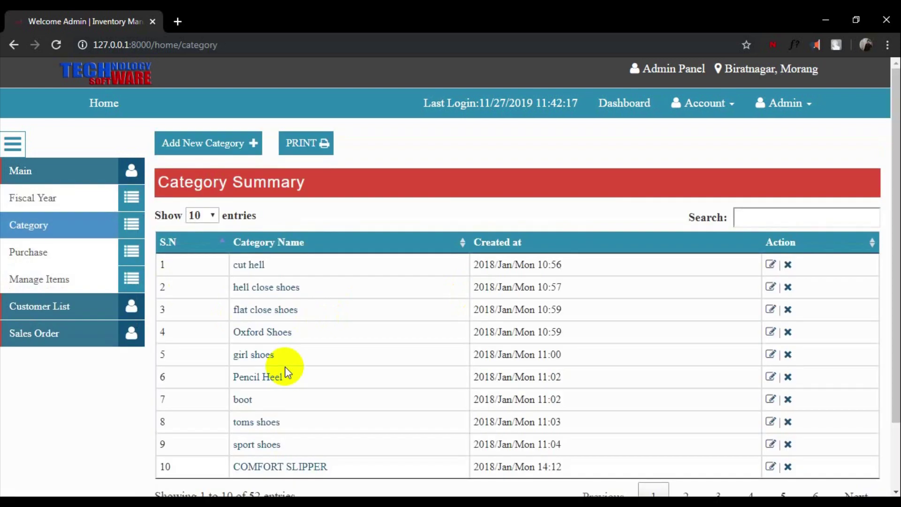
click(215, 143)
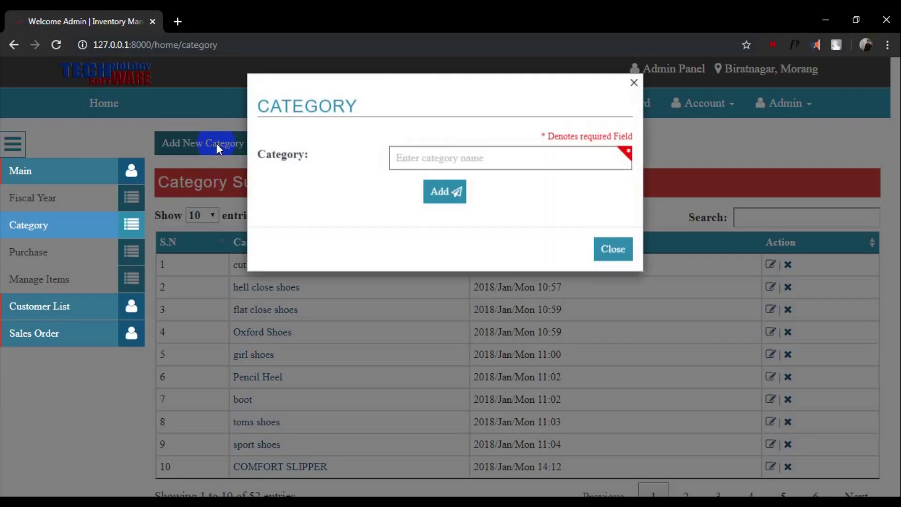
click(514, 165)
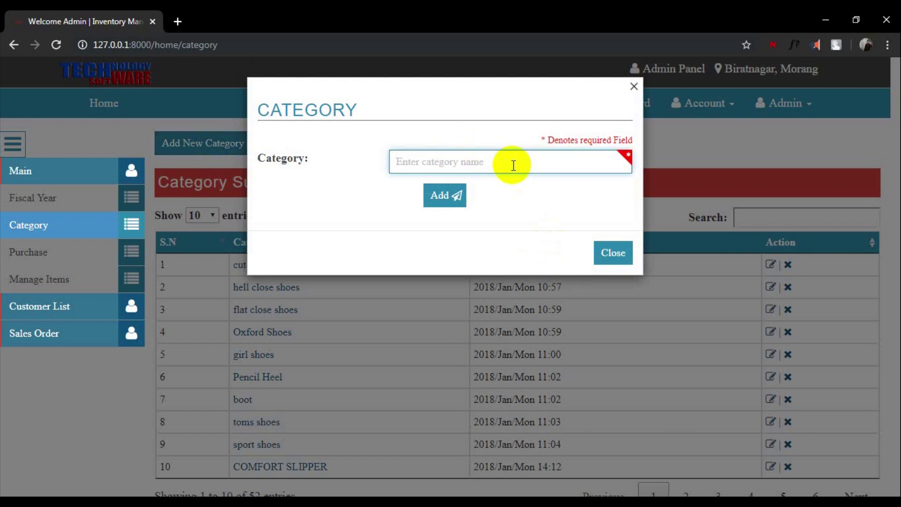
text(Sports)
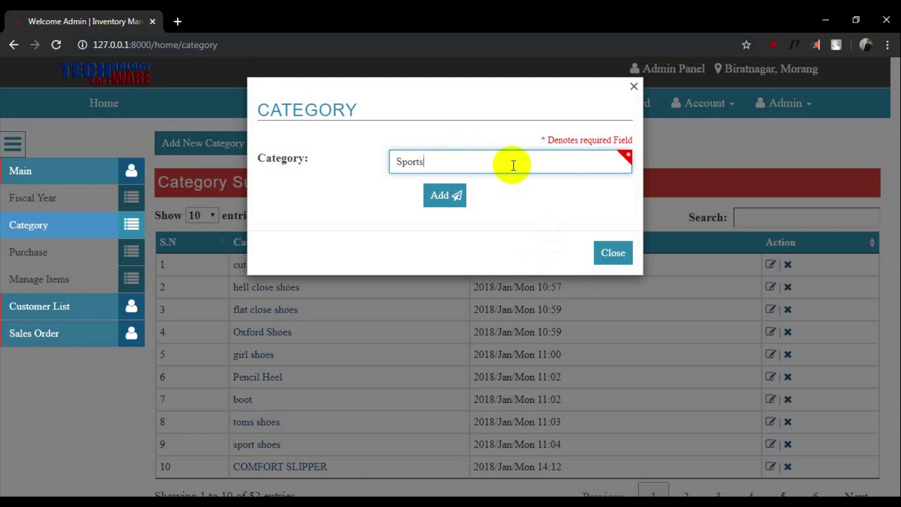
click(437, 194)
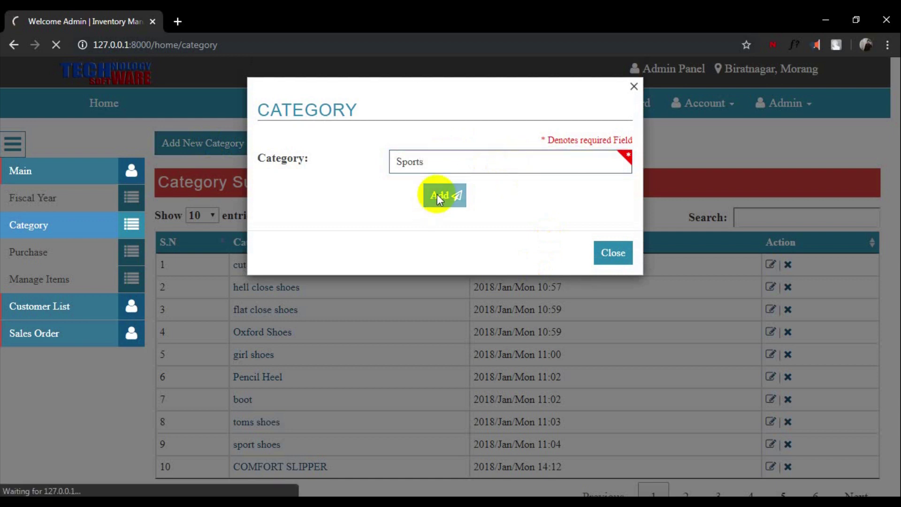
Step: Sort the category list by category name in descending order
scroll(402, 369, down, 2)
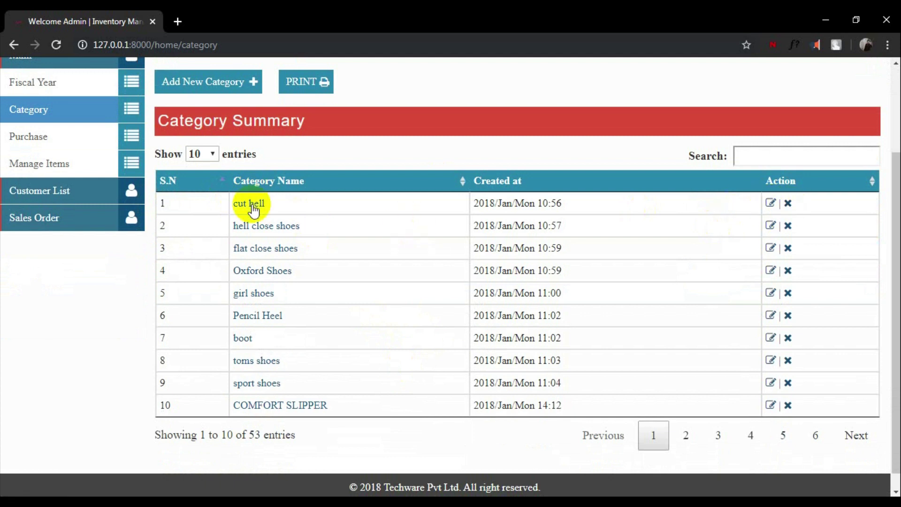
click(251, 184)
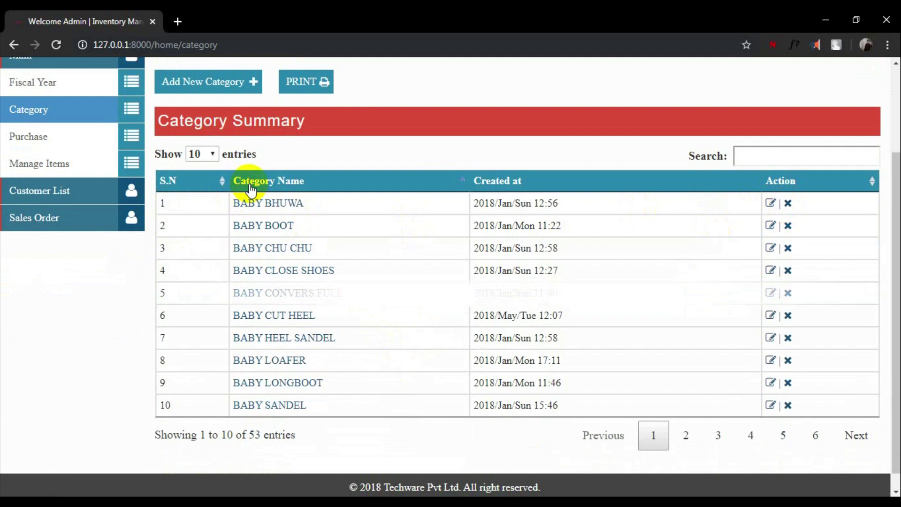
click(251, 183)
Step: Search the category list for "spo" and clear the search text
click(748, 162)
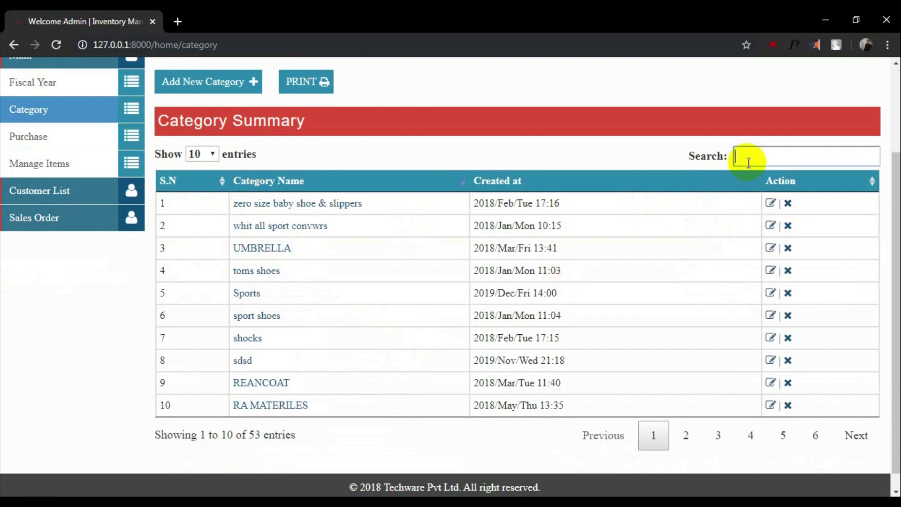
text(spo)
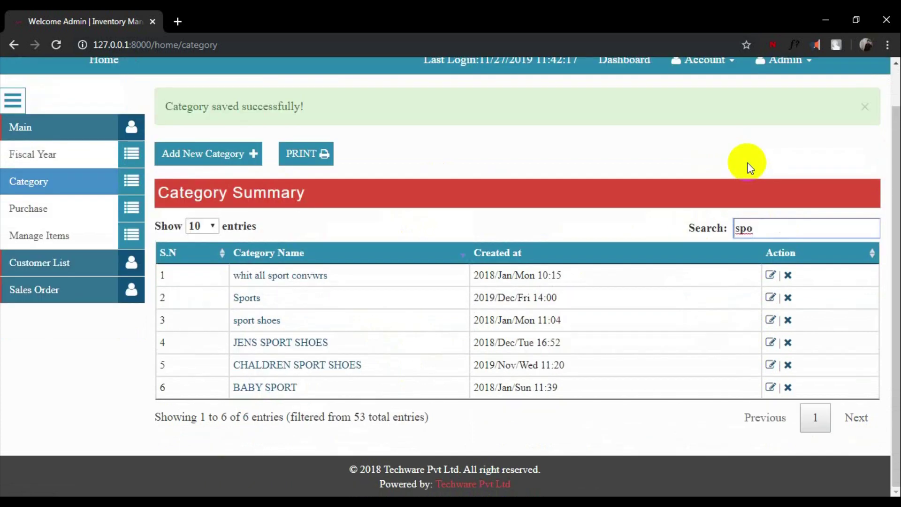
key(BackSpace)
key(BackSpace)
key(BackSpace)
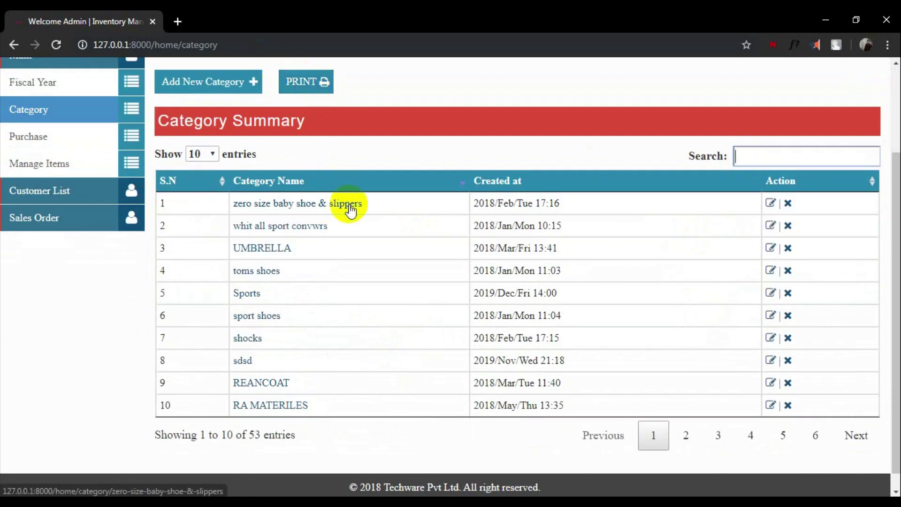
Step: Start a new debtor customer with the full name "Debitor1" and the business name "sport"
scroll(347, 206, up, 1)
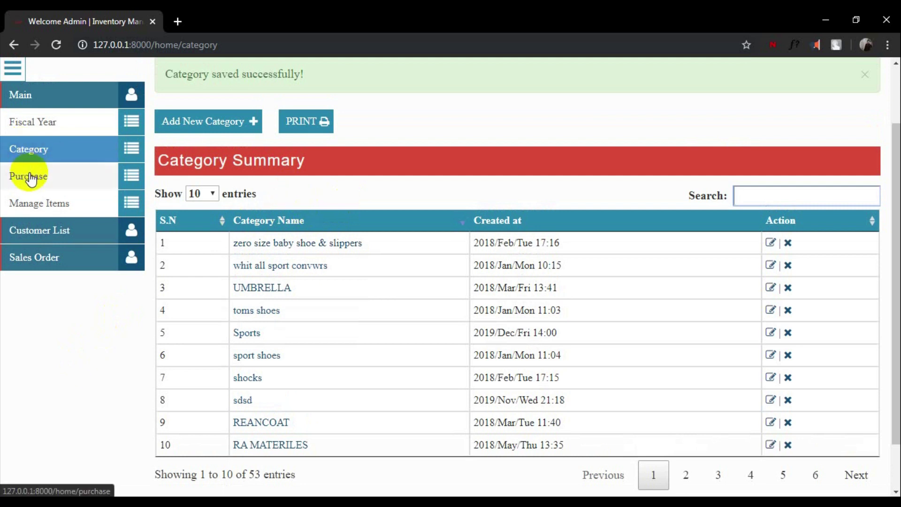
click(34, 232)
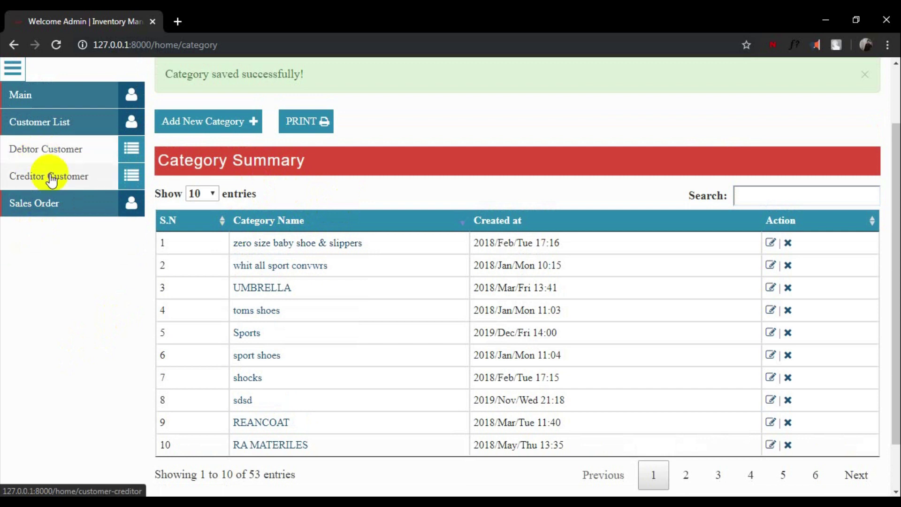
click(48, 148)
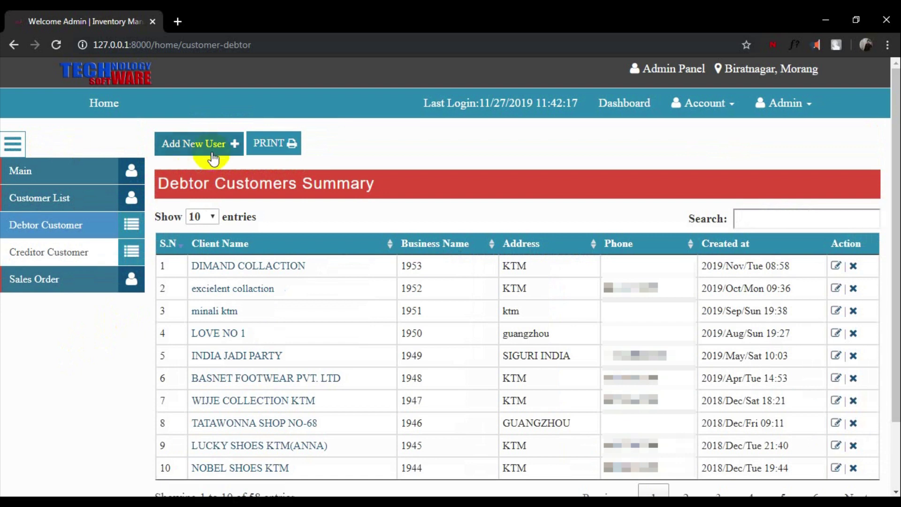
click(212, 153)
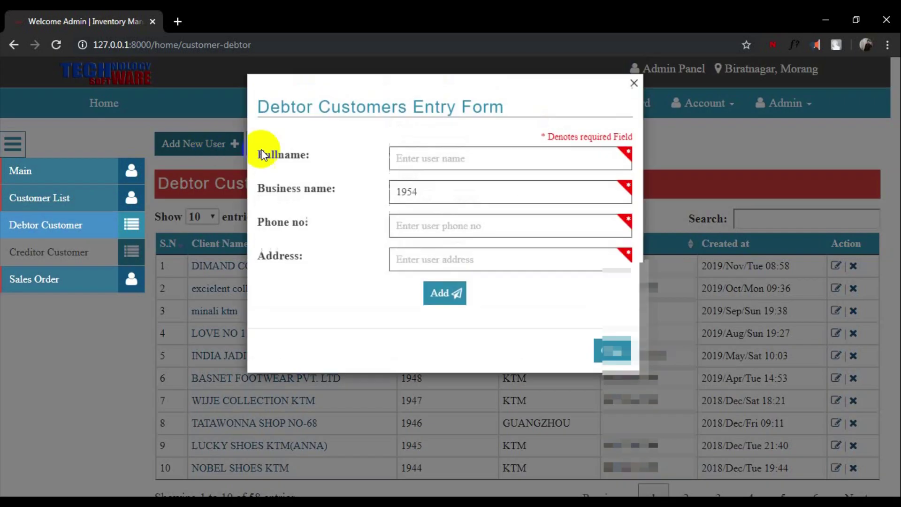
click(408, 161)
text(Deb)
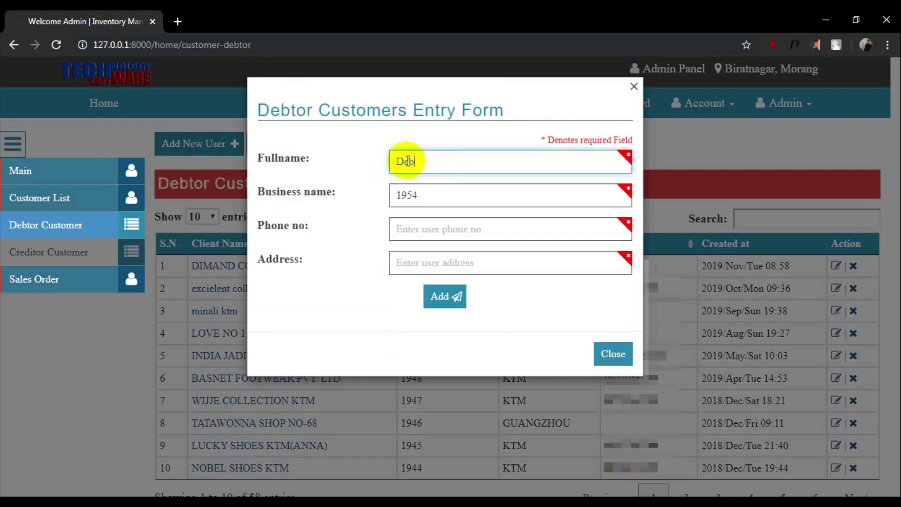
text(itor1)
key(Tab)
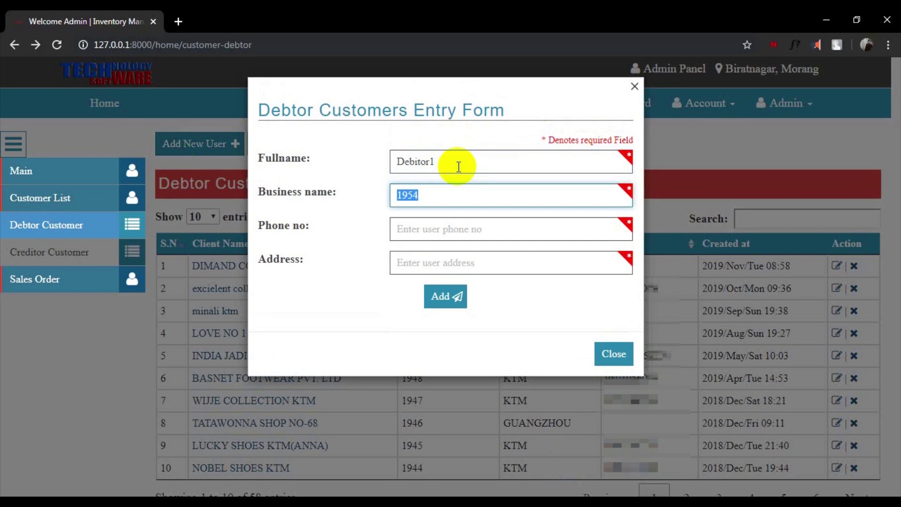
key(BackSpace)
text(s)
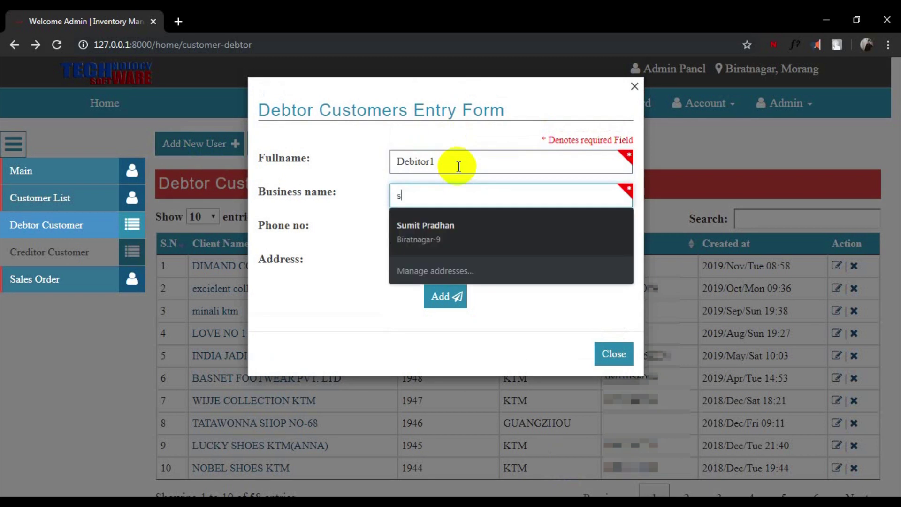
text(port)
key(Tab)
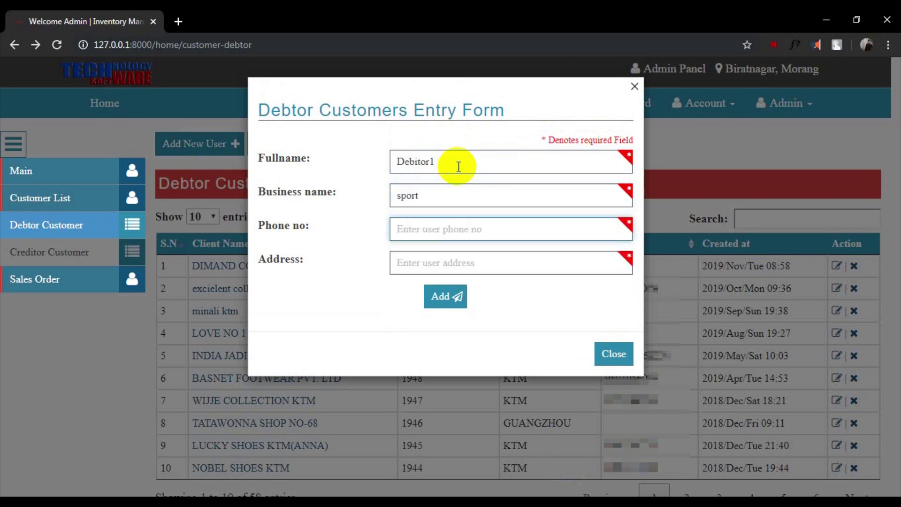
Step: Save the debtor customer with a phone number and an address, and open that customer's purchase summary
text(011111111)
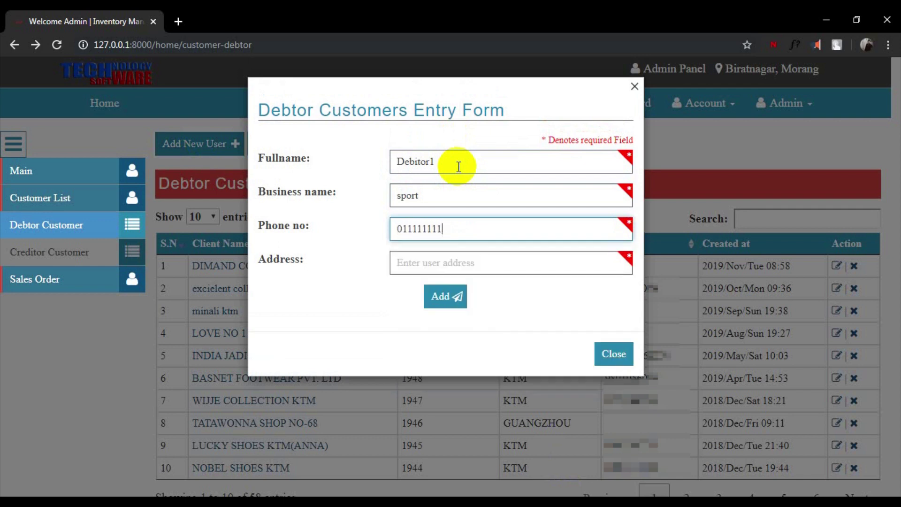
key(BackSpace)
text(77)
key(Tab)
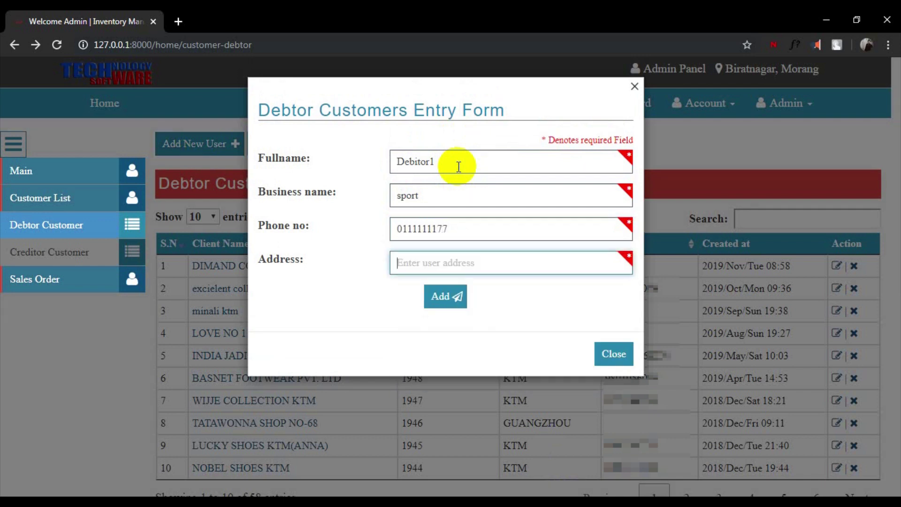
text(bira)
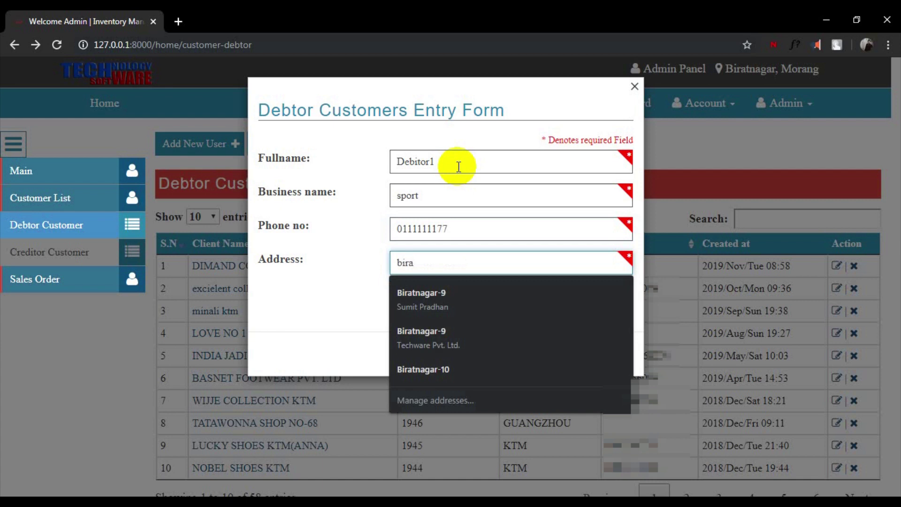
text(tnagar)
click(332, 291)
click(438, 296)
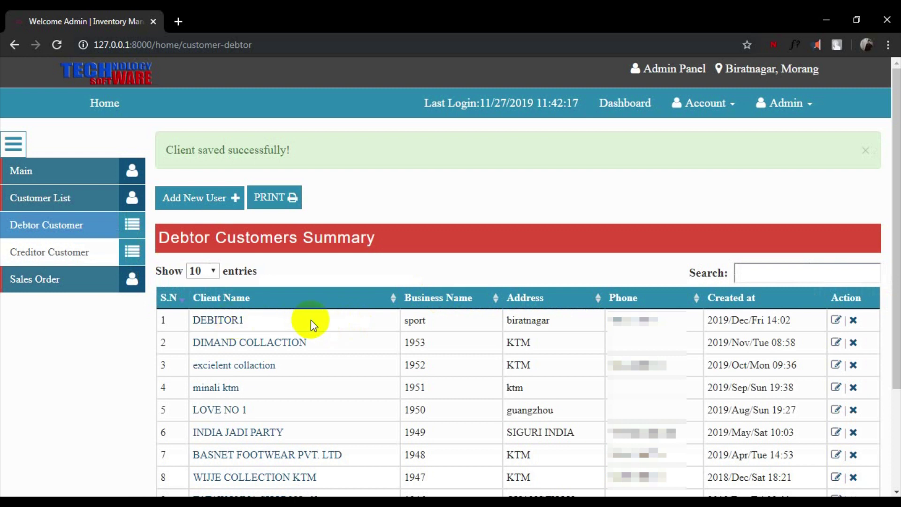
click(226, 323)
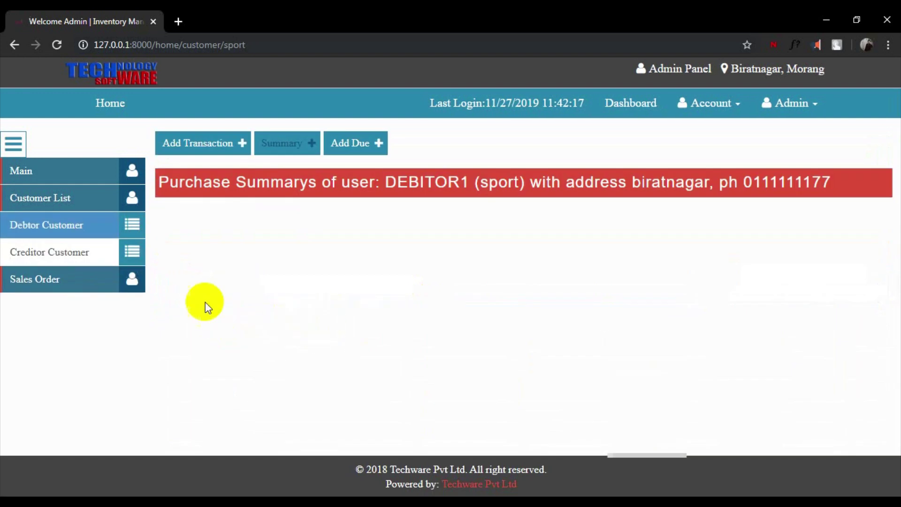
Step: Start a new creditor customer with the full name "Creditor" and the business name "bytechware"
click(52, 254)
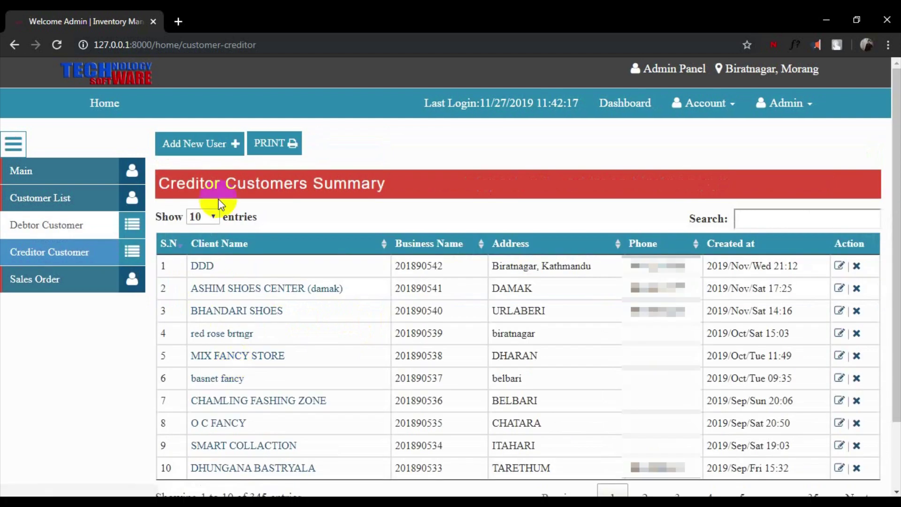
click(199, 145)
click(453, 159)
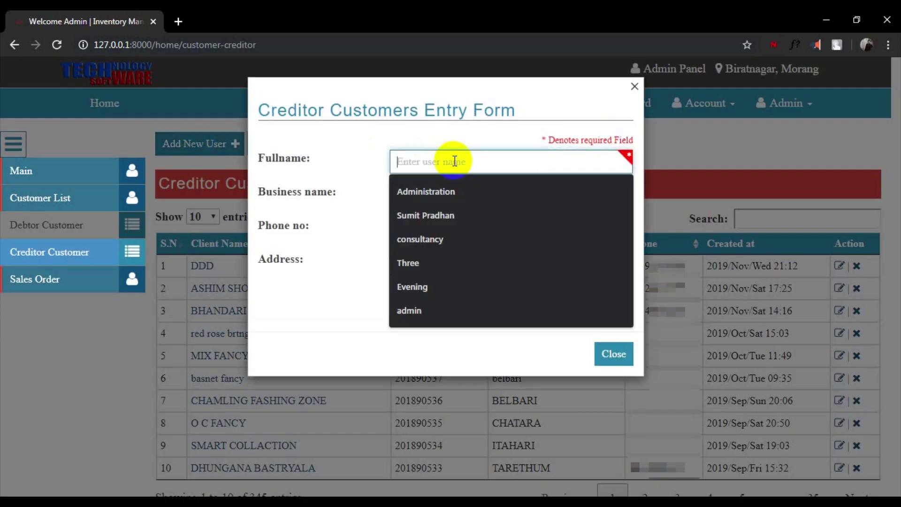
text(Credi)
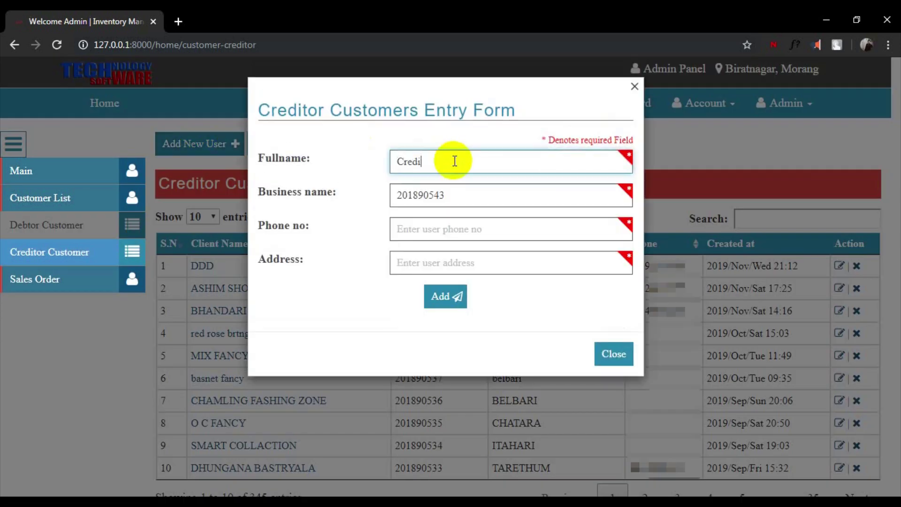
text(tor)
key(Tab)
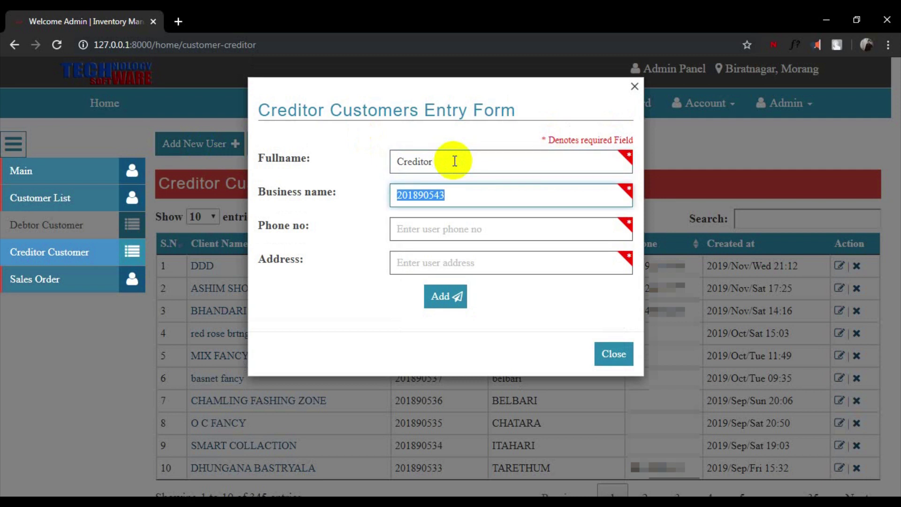
text(bytechware)
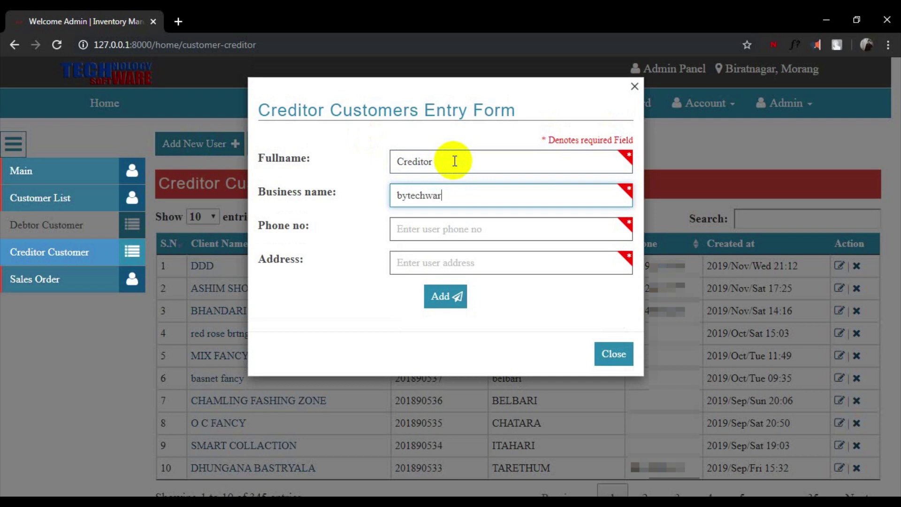
Step: Fill in the creditor customer's phone number and address, and add the customer
key(Tab)
text(0222222)
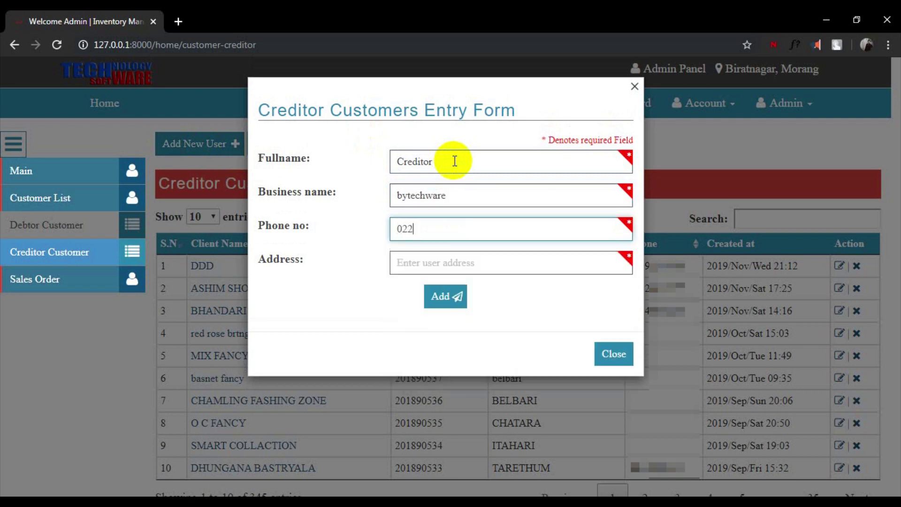
key(Tab)
text(bira)
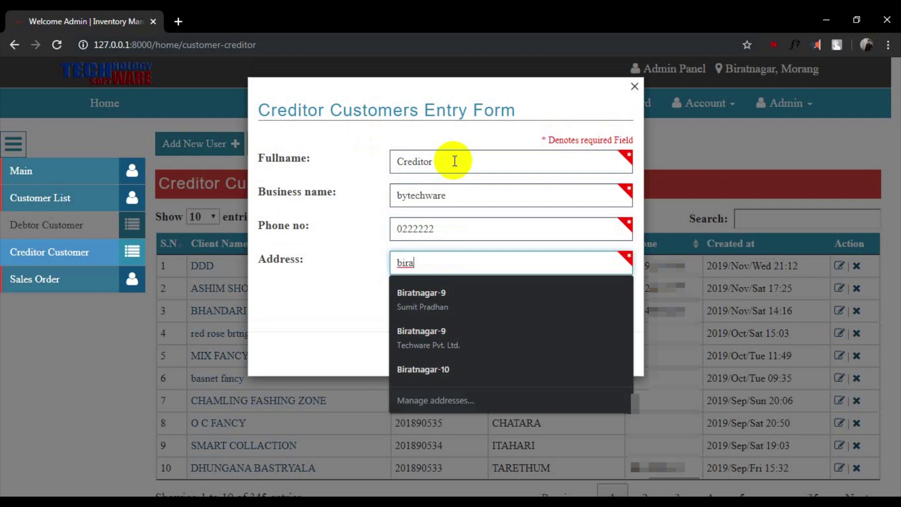
text(tnagar)
click(323, 310)
click(437, 297)
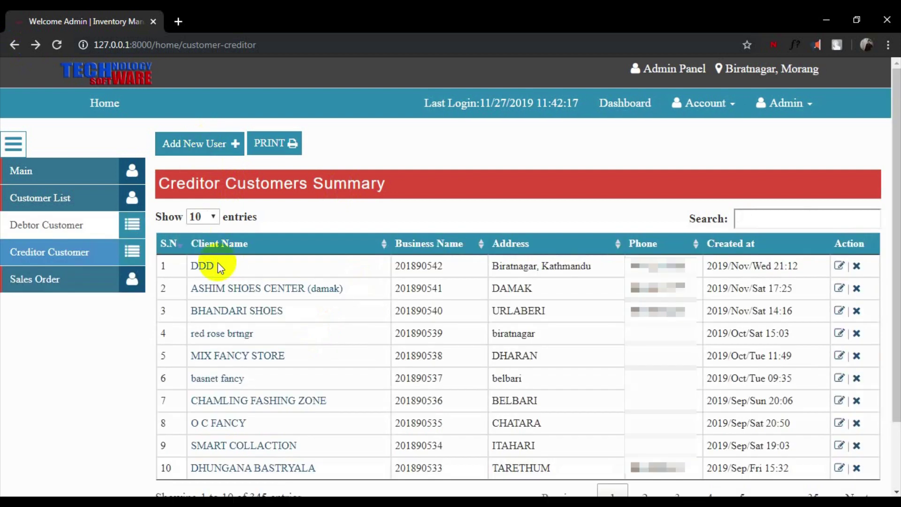
Step: Look at the blank creditor entry form and at the statement of account of the first creditor in the list
click(202, 141)
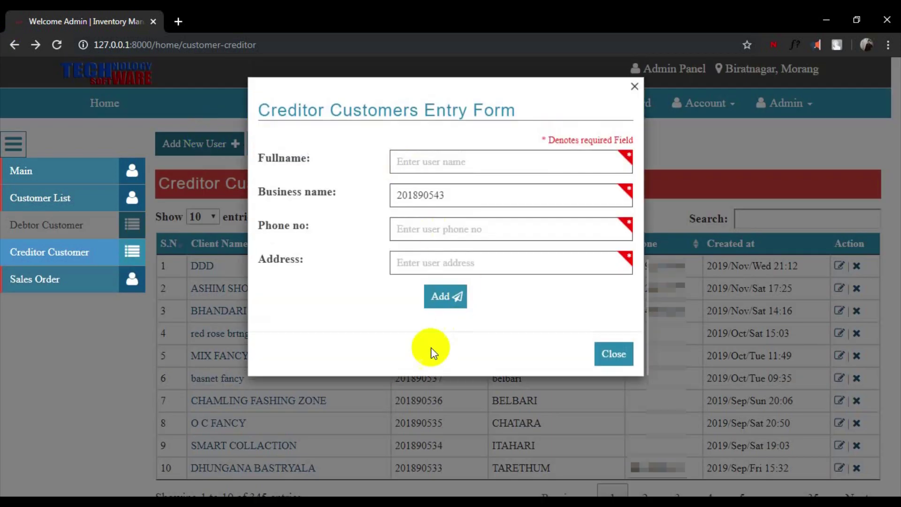
click(610, 353)
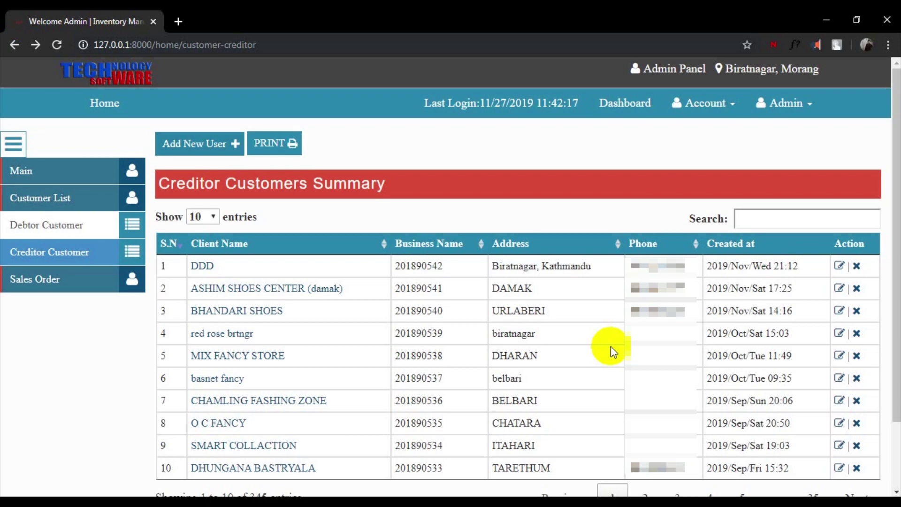
click(200, 272)
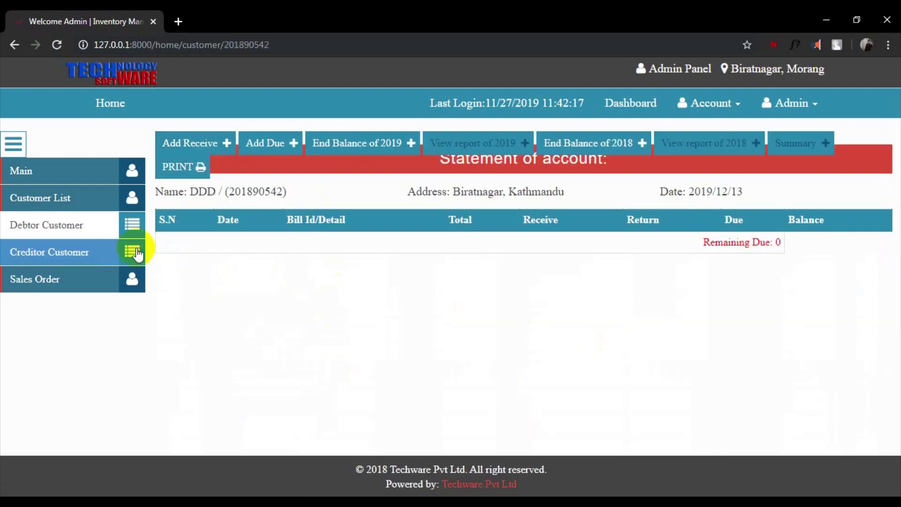
click(60, 246)
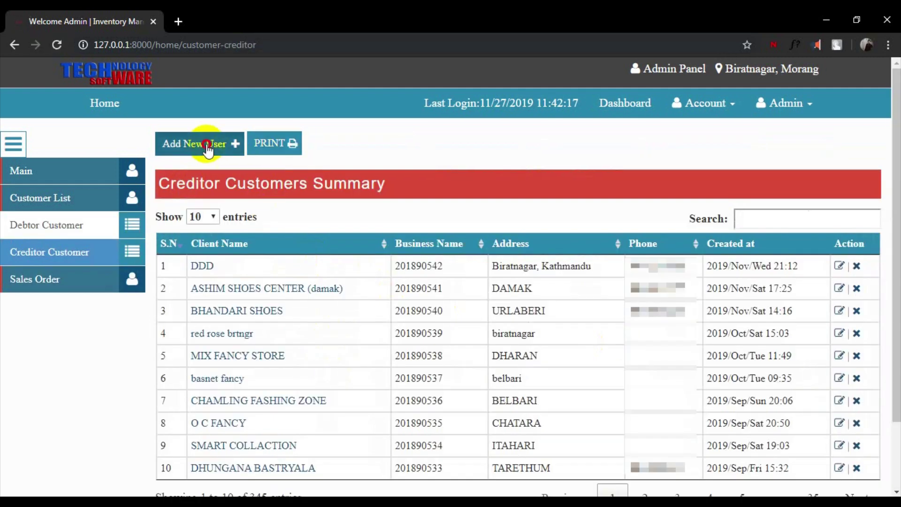
click(209, 145)
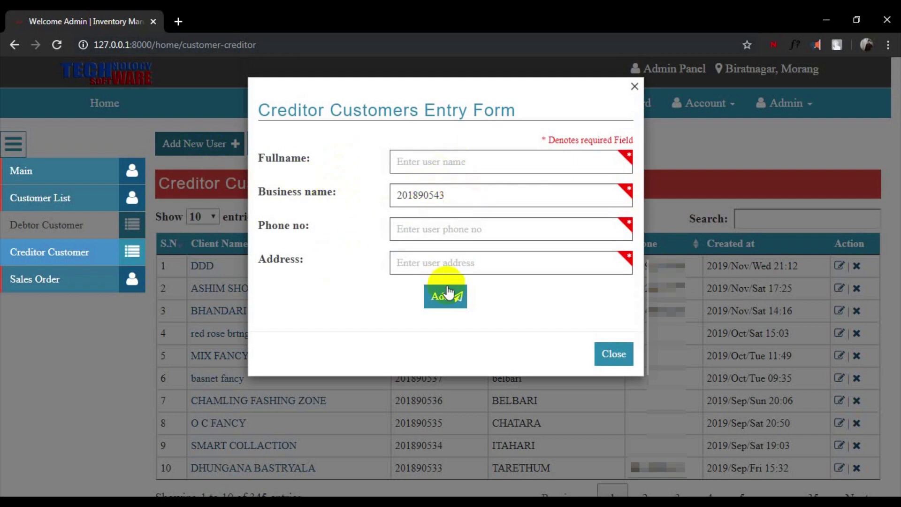
click(608, 354)
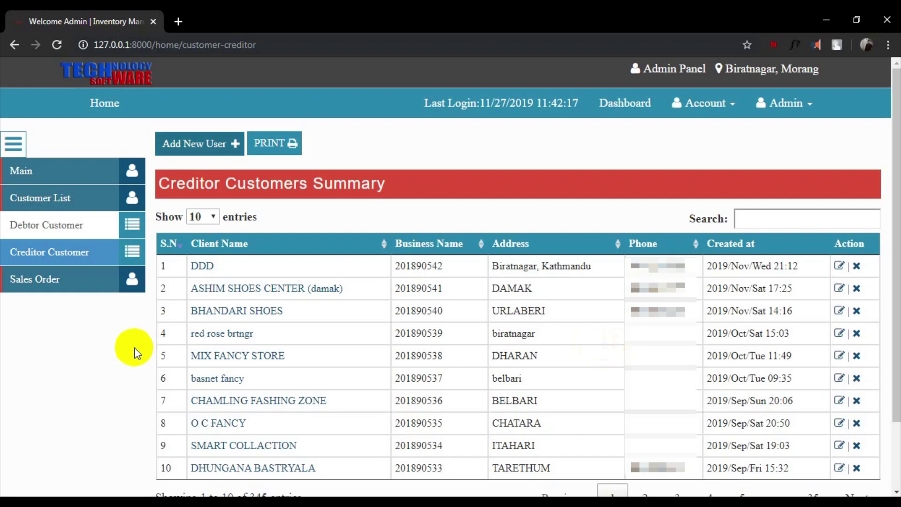
Step: Start a new purchase entry for the user DEBITOR1, dated 2019-12-13
click(35, 176)
click(44, 252)
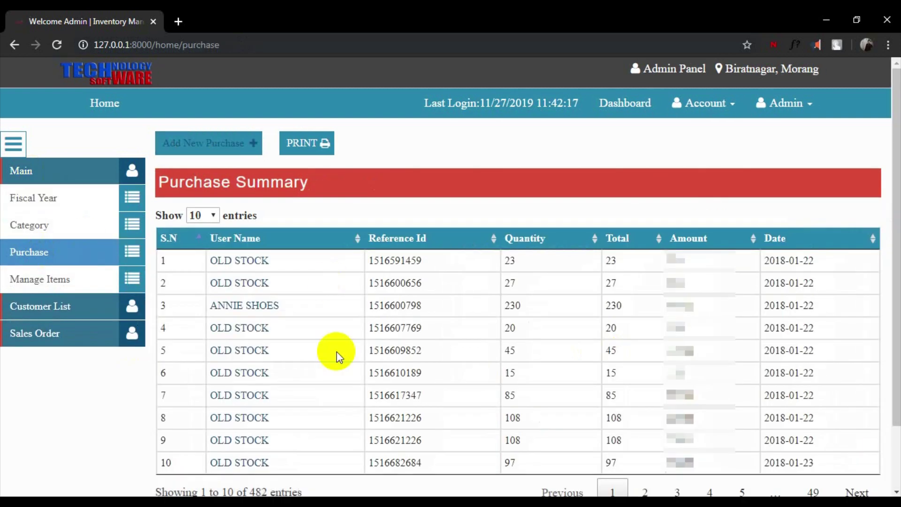
click(231, 142)
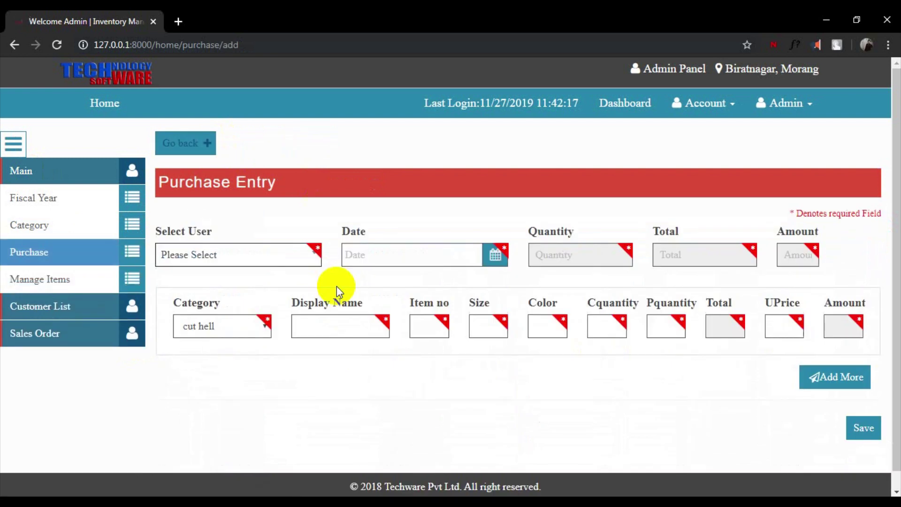
click(225, 257)
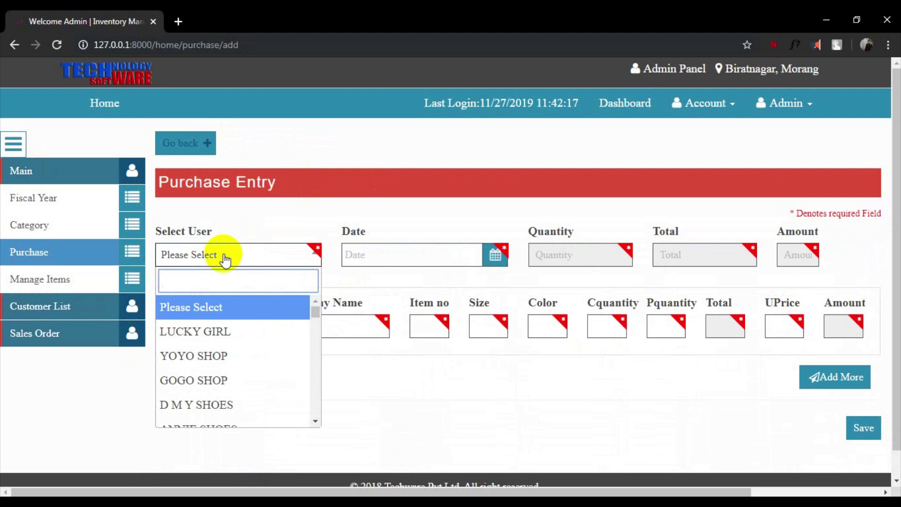
text(de)
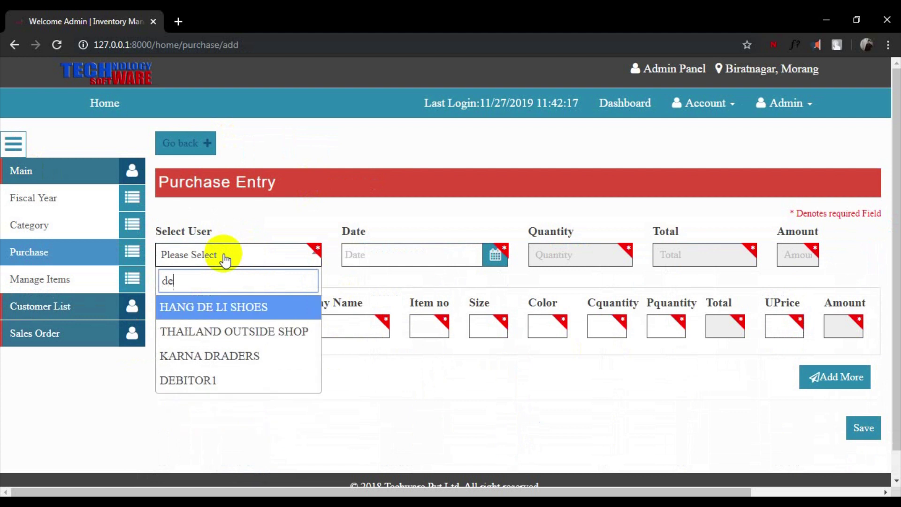
click(214, 381)
click(425, 252)
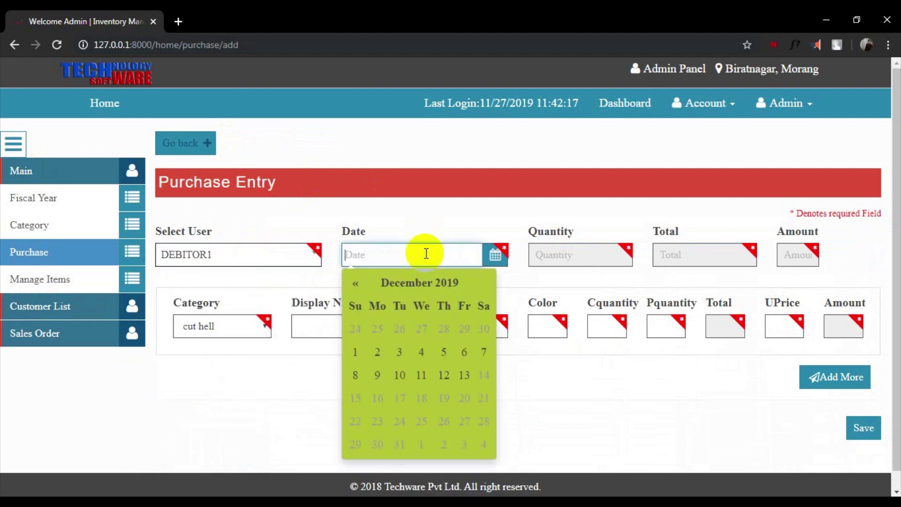
click(464, 376)
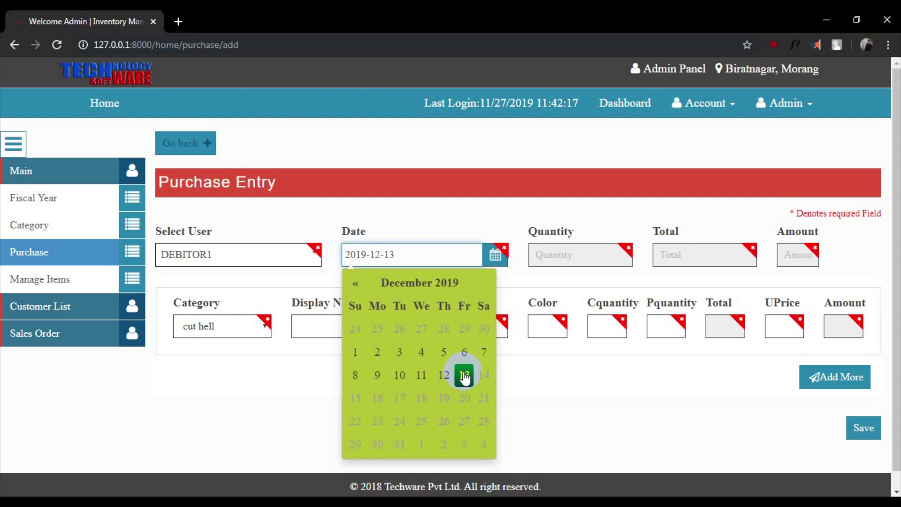
click(260, 435)
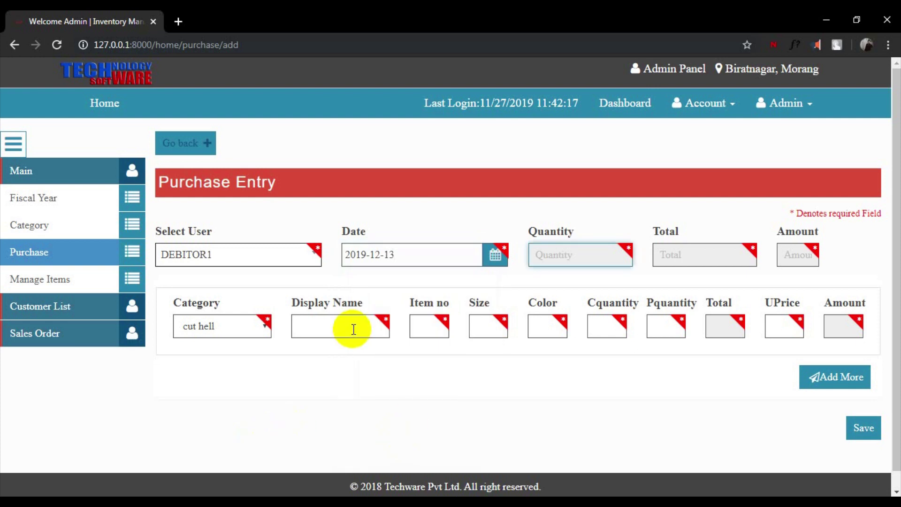
Step: Describe the purchased item with display name "abc", item number 01, size 32 and color red
key(Tab)
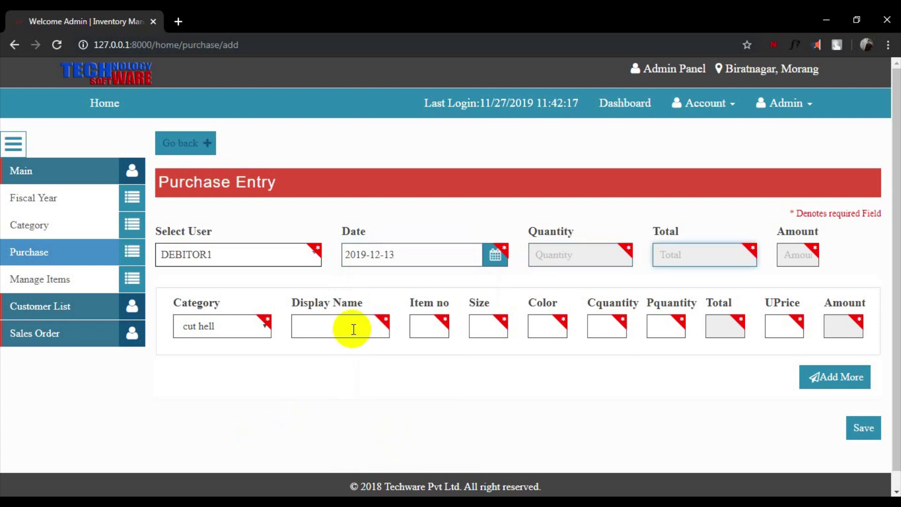
key(Tab)
key(Tab)
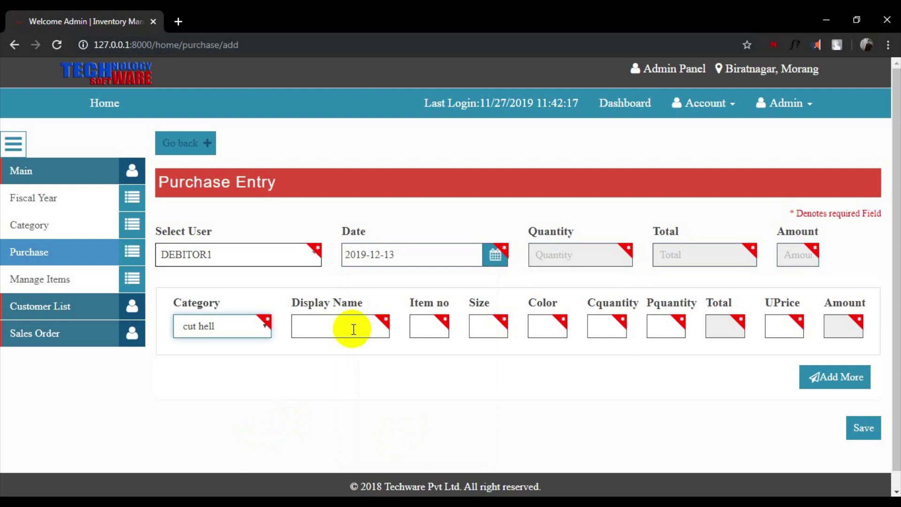
click(353, 328)
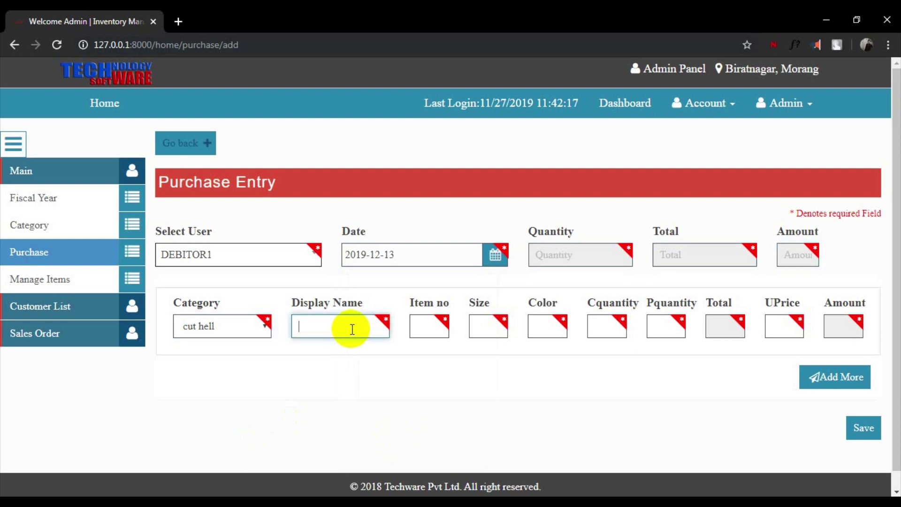
text(abc)
key(Tab)
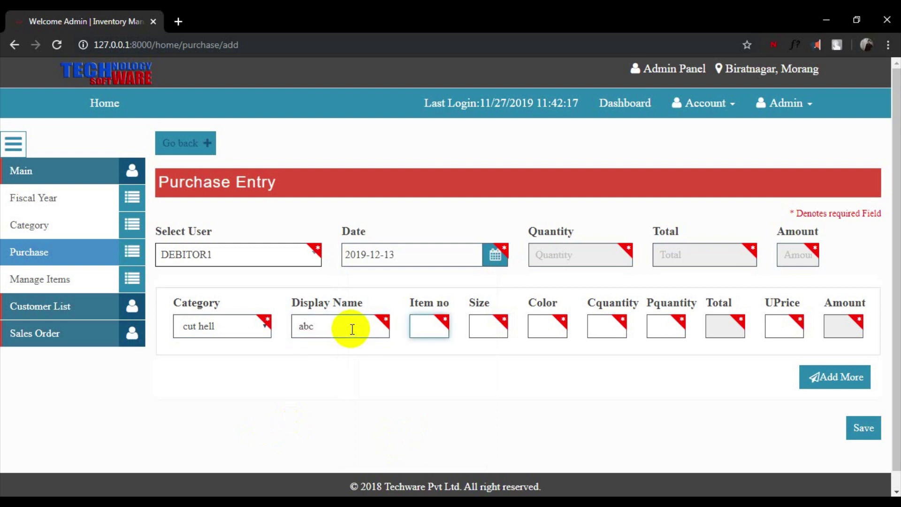
text(01)
key(Tab)
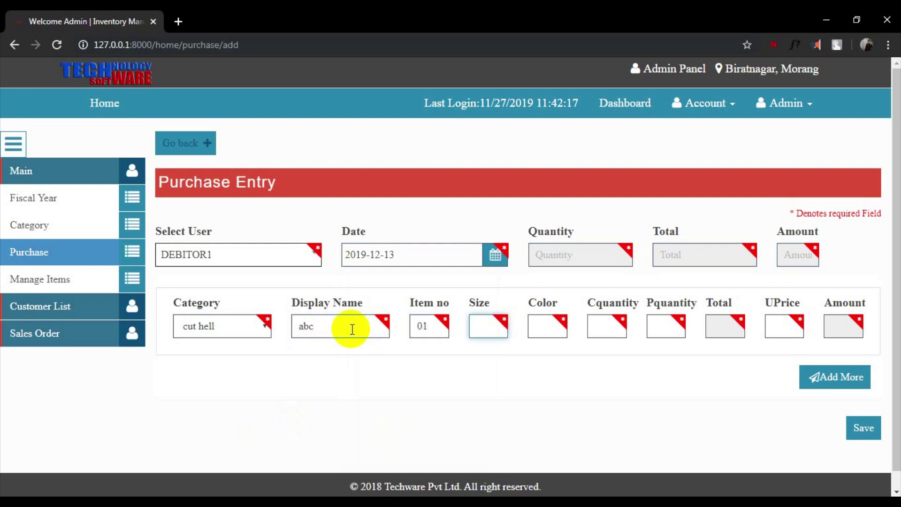
text(32)
key(Tab)
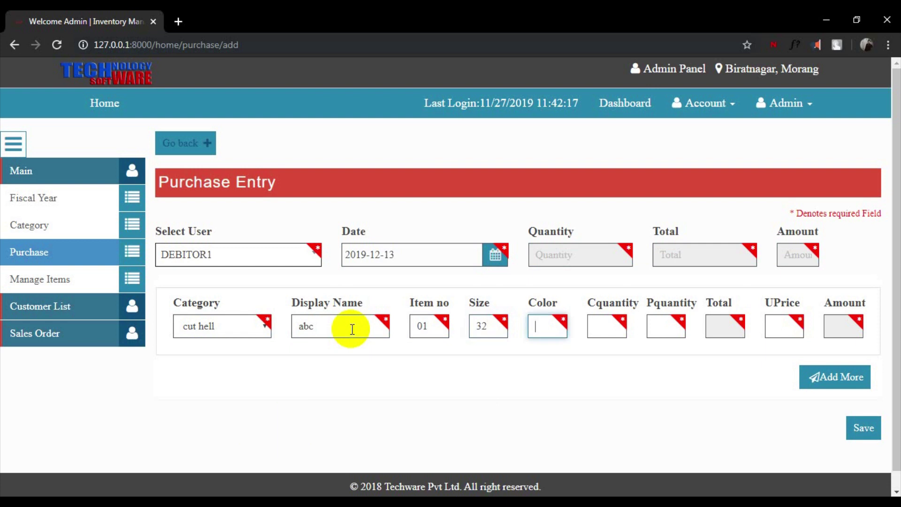
text(red)
key(Tab)
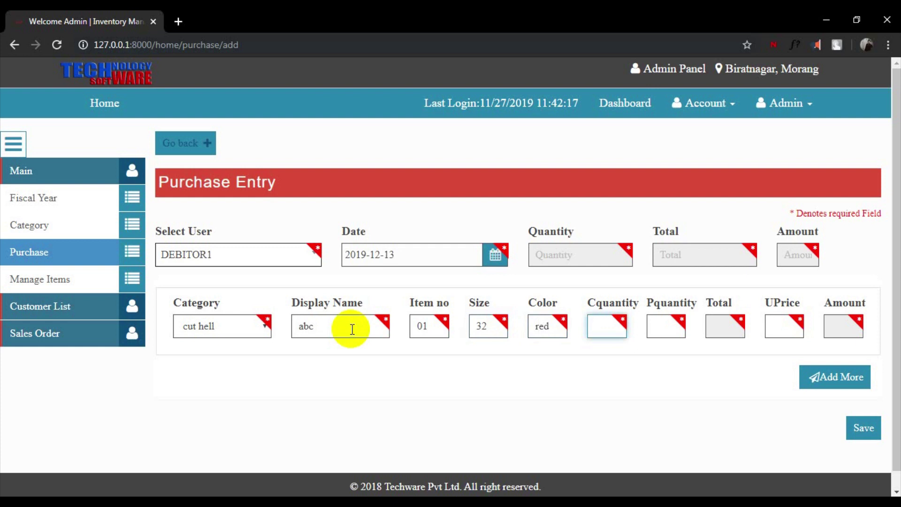
Step: Set both Cquantity and Pquantity to 5 and the unit price to 100, and save the purchase
text(5)
key(Tab)
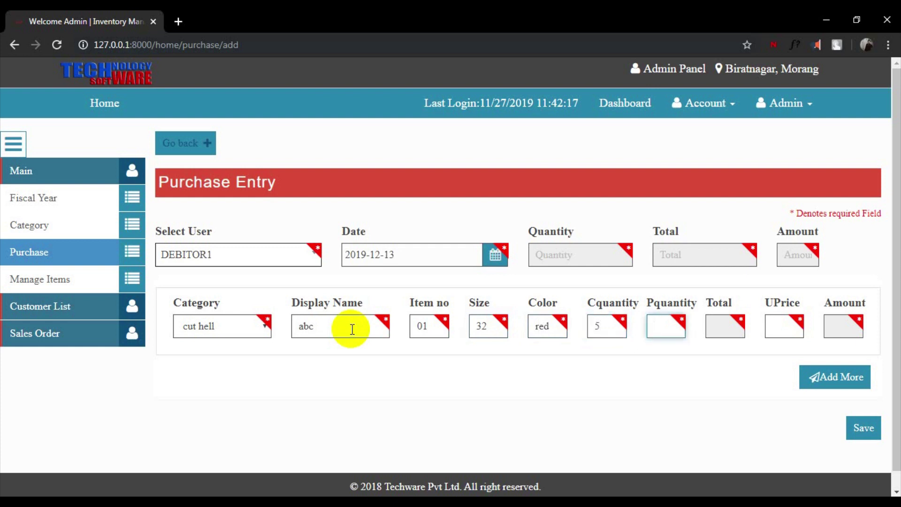
text(5)
key(Tab)
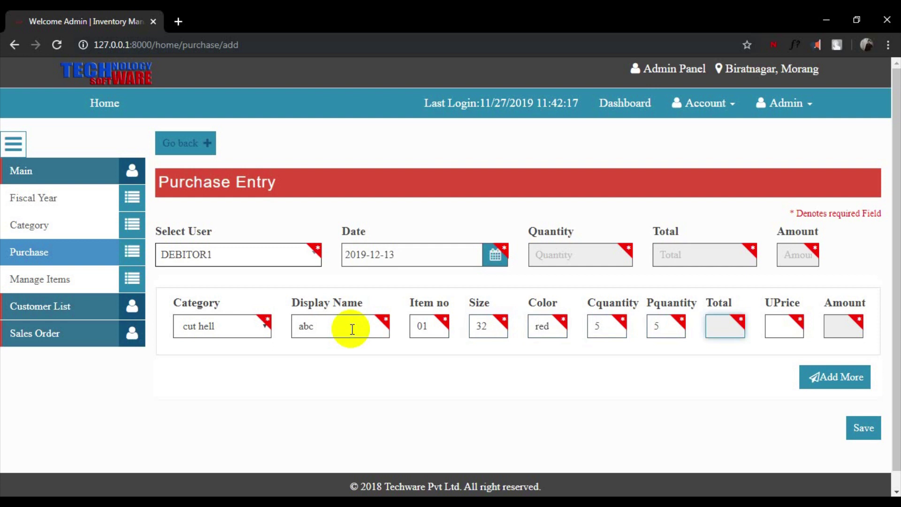
key(Tab)
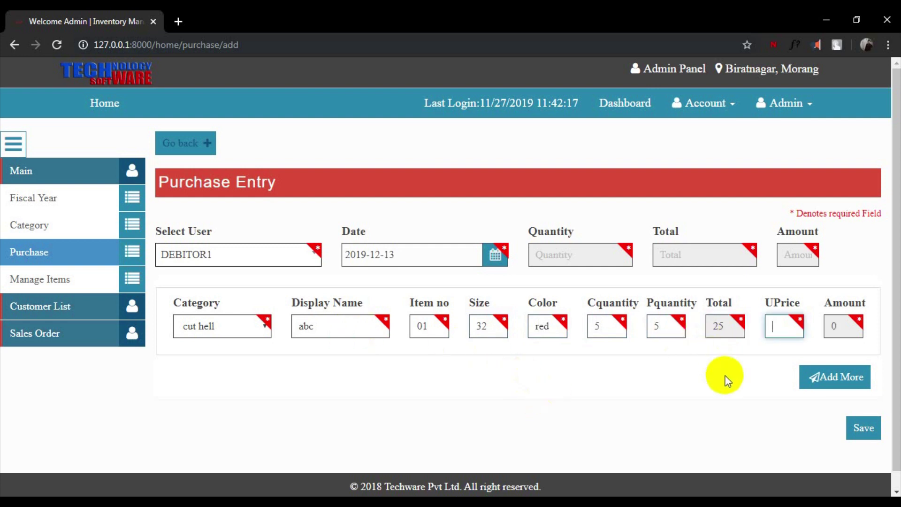
text(100)
key(Tab)
key(Tab)
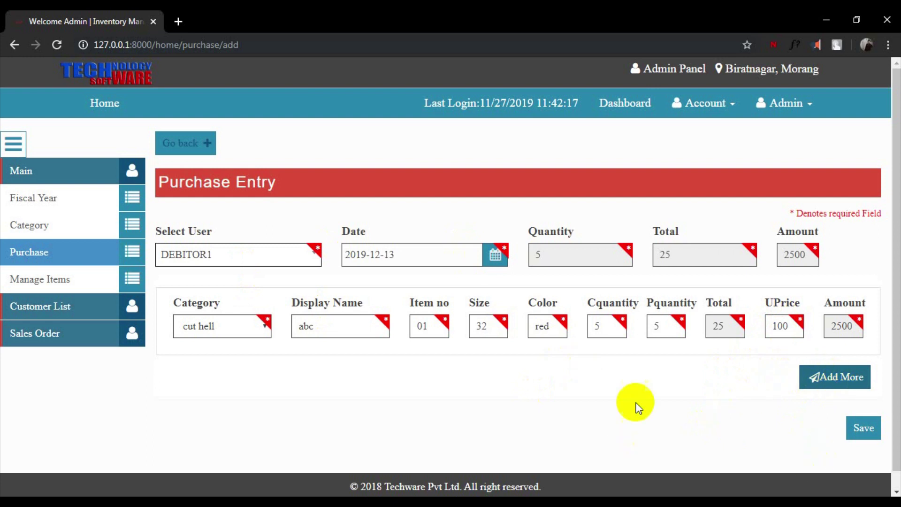
click(864, 428)
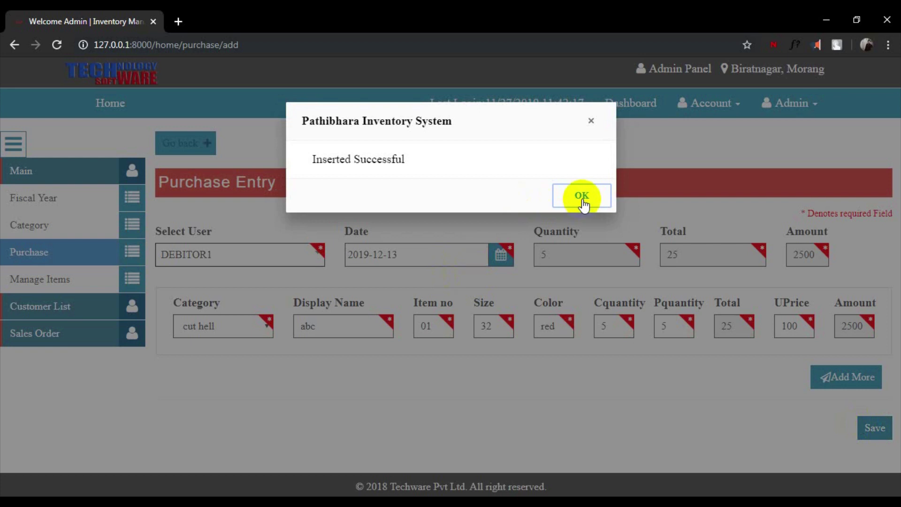
click(583, 205)
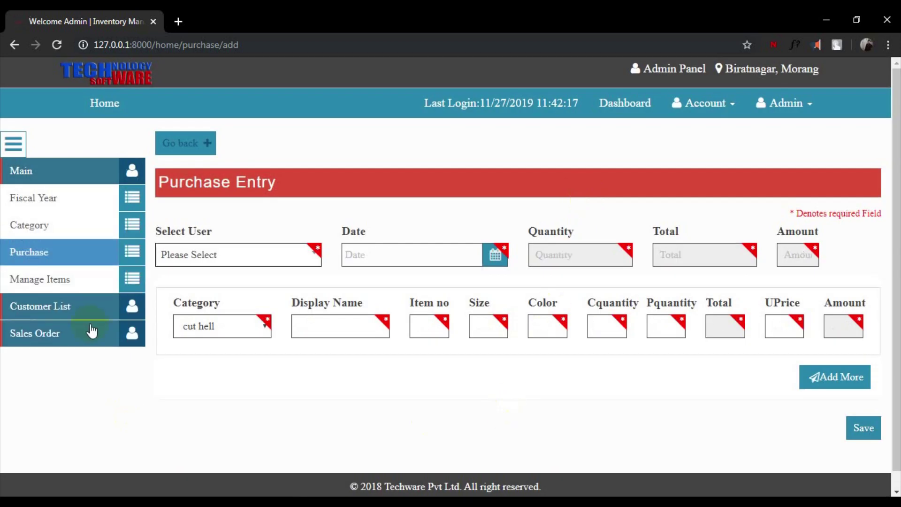
Step: Update the item "abc" in the managed items with a new rate of 150
click(55, 285)
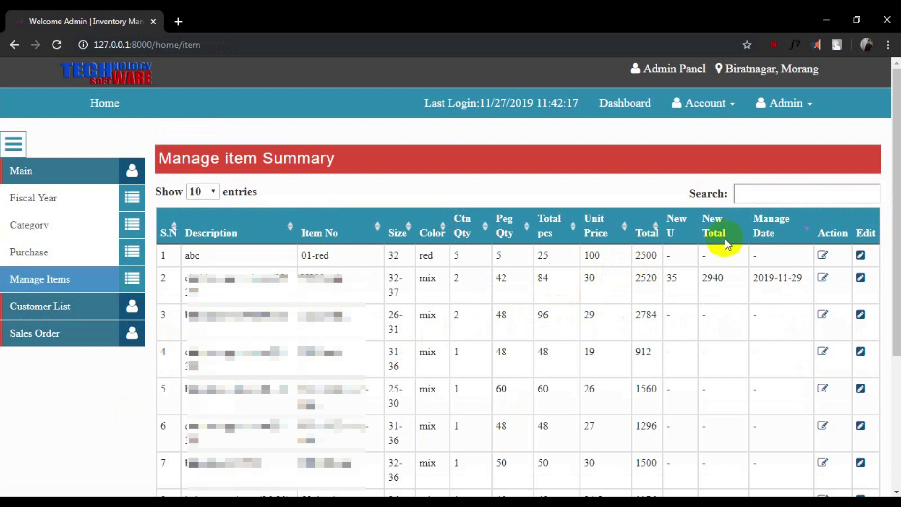
click(824, 256)
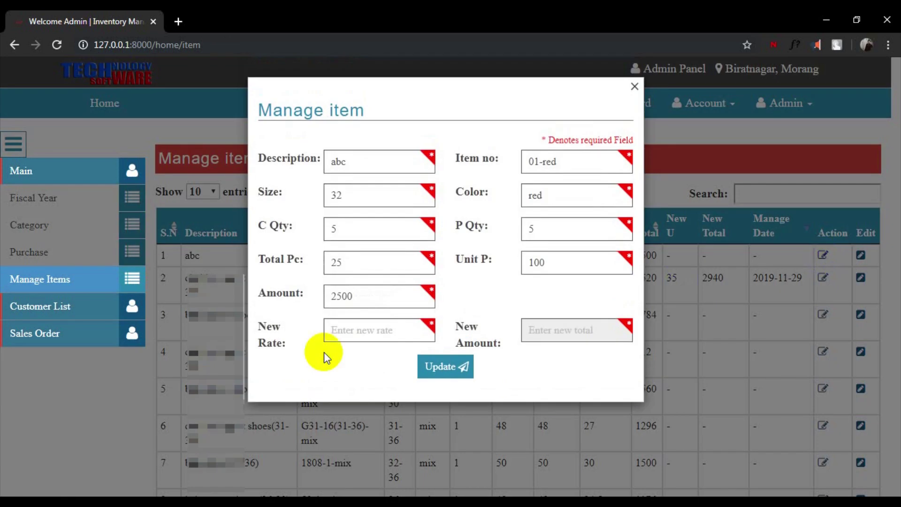
click(367, 326)
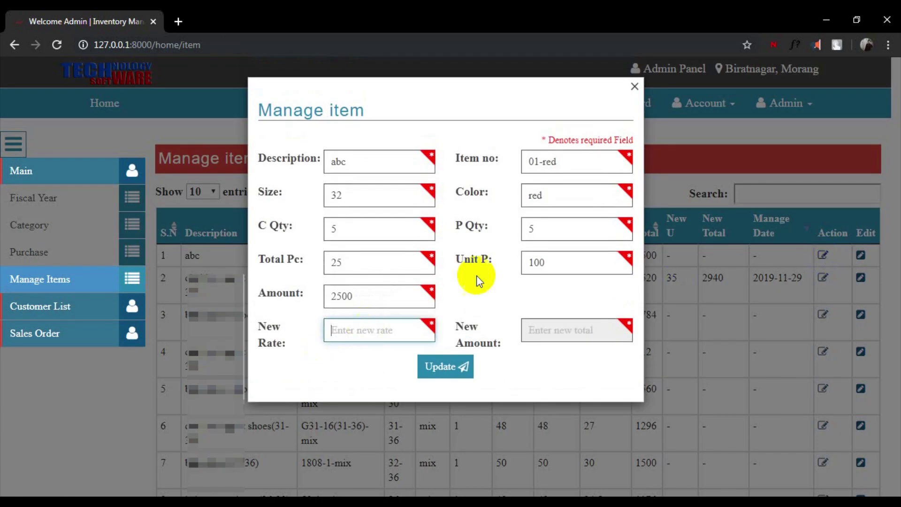
double_click(559, 259)
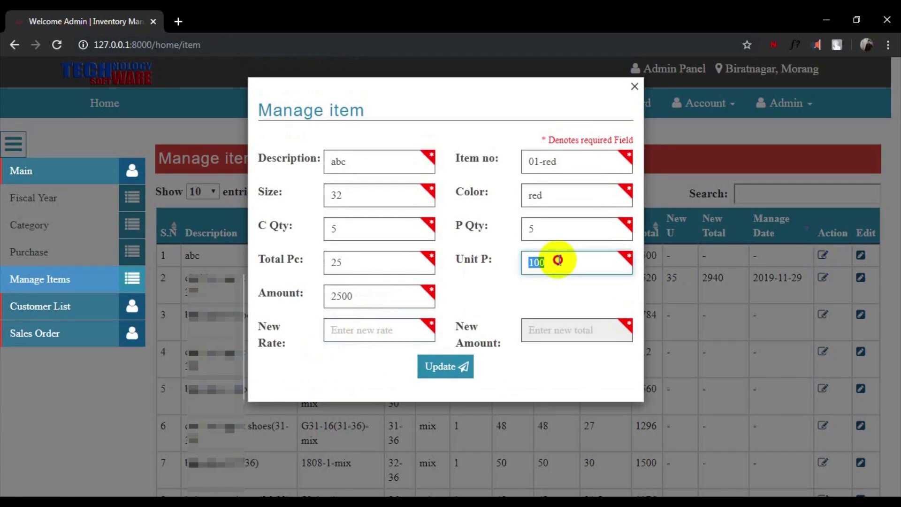
click(371, 325)
text(150)
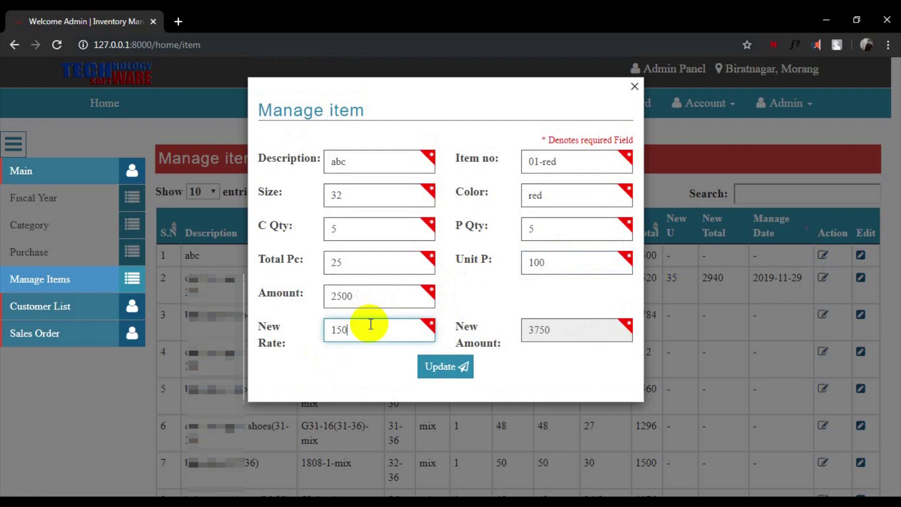
key(Tab)
click(436, 363)
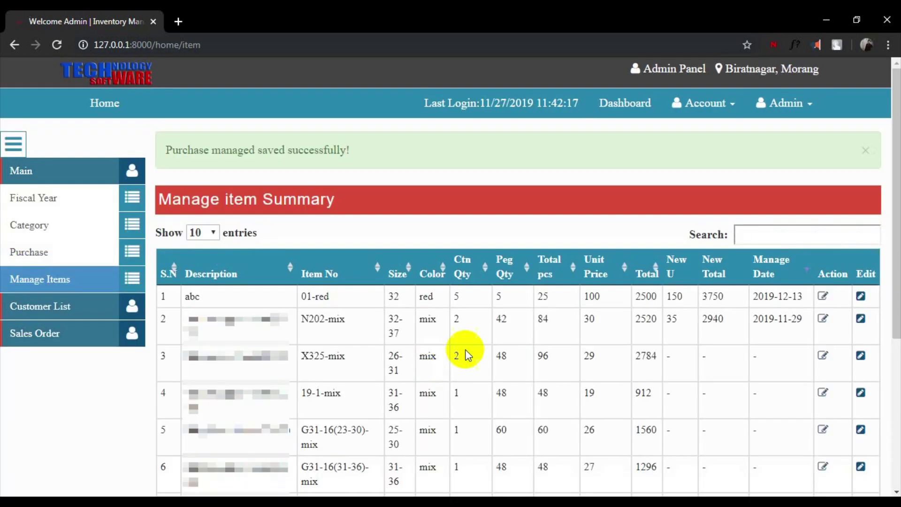
Step: Start a sales order for the customer DDD and search its items for "ab"
double_click(676, 297)
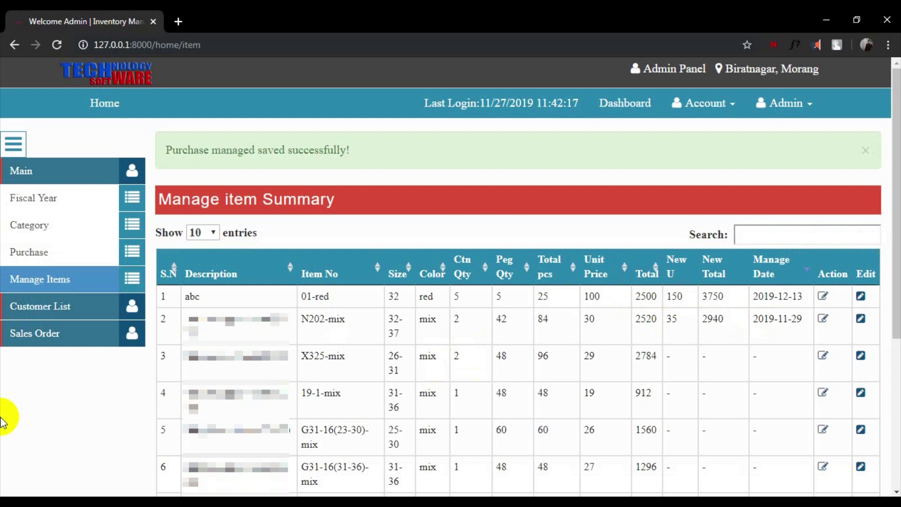
click(32, 340)
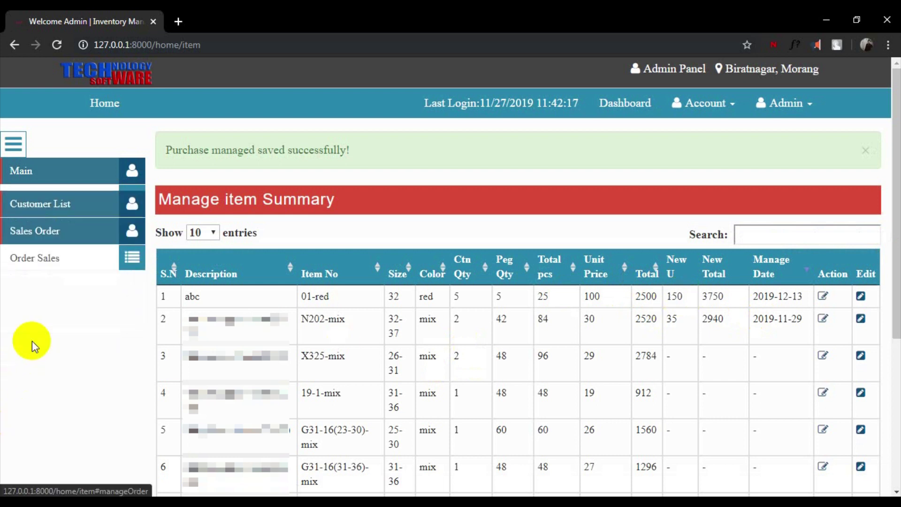
click(39, 257)
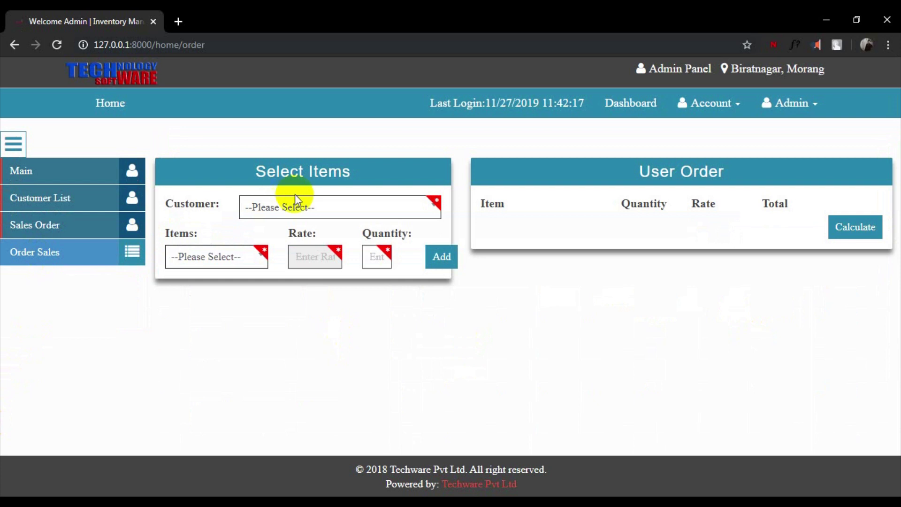
click(295, 212)
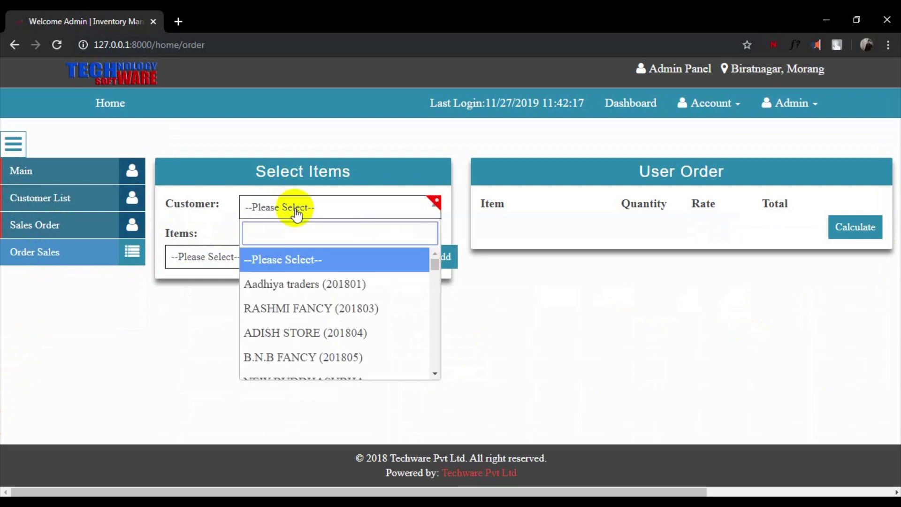
text(dd)
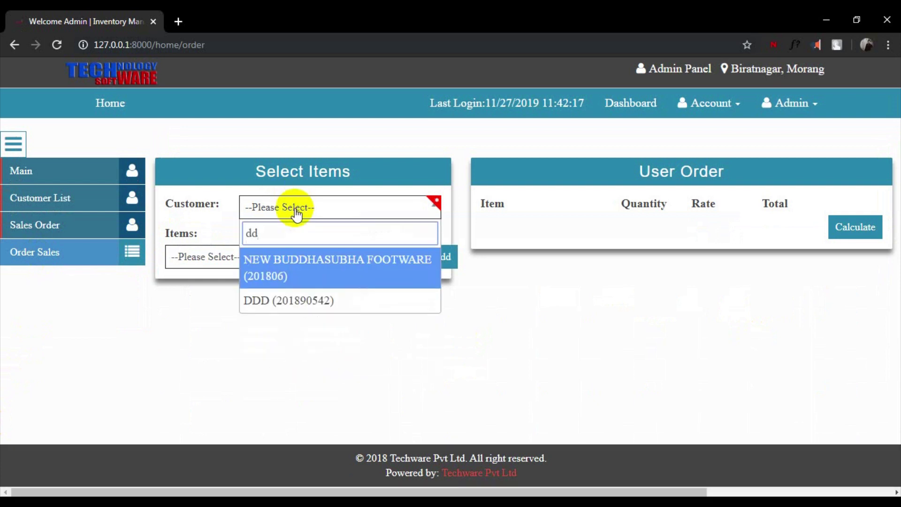
click(293, 300)
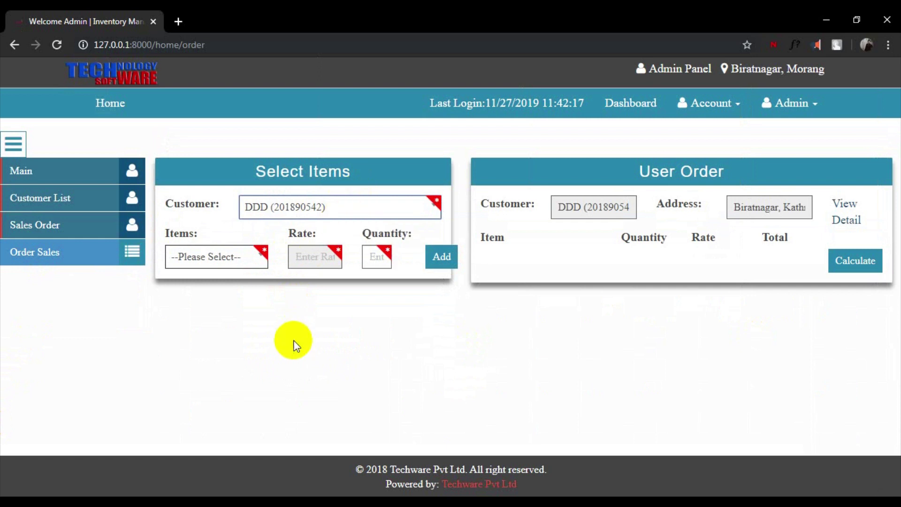
click(214, 265)
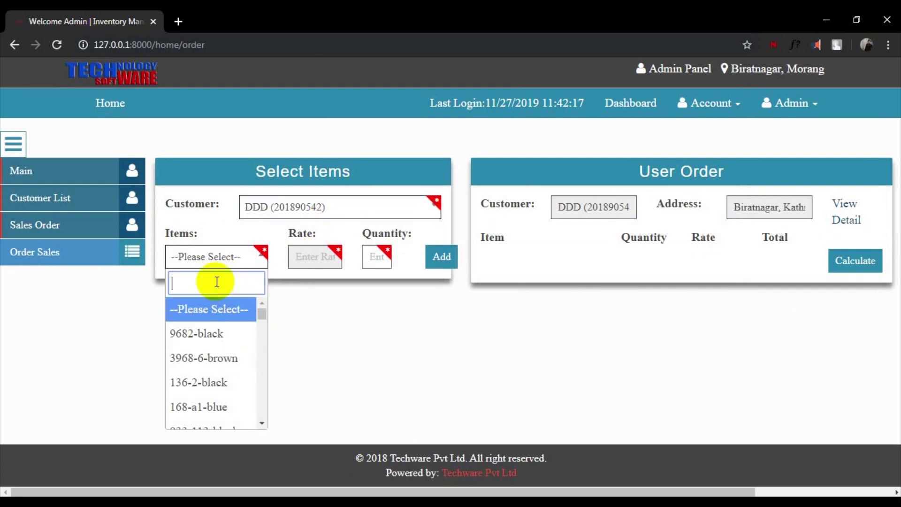
text(ab)
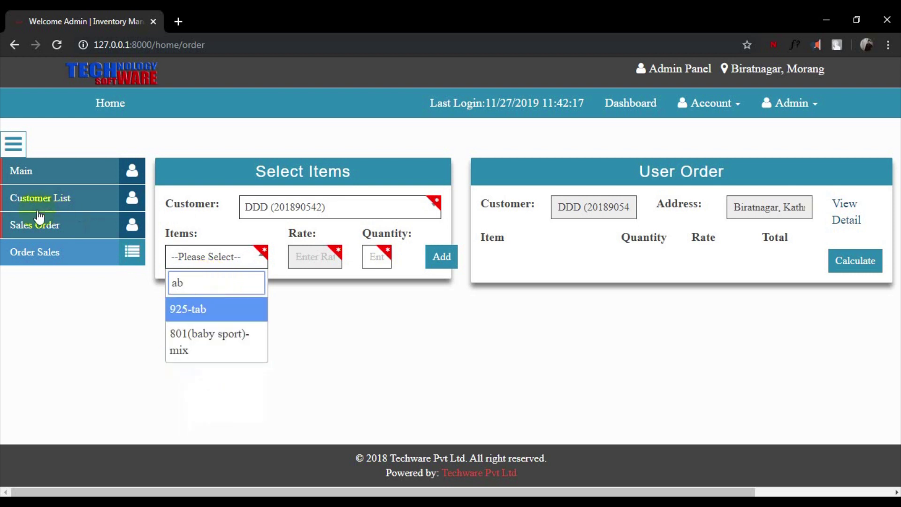
Step: Look up the item number of "abc" in the managed items
click(28, 171)
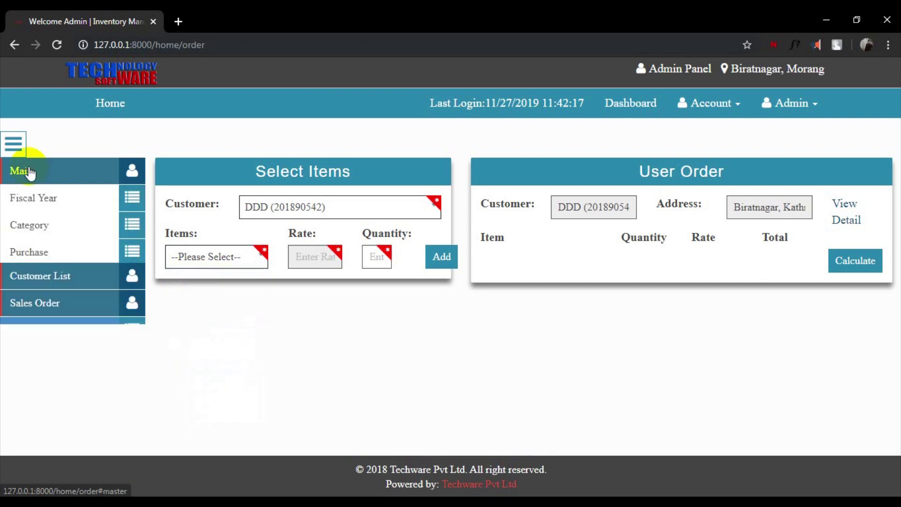
click(36, 278)
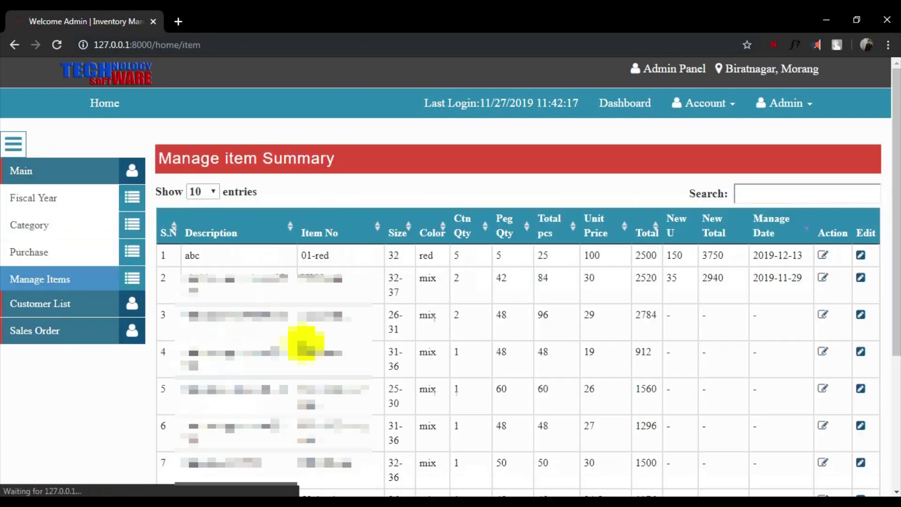
click(303, 256)
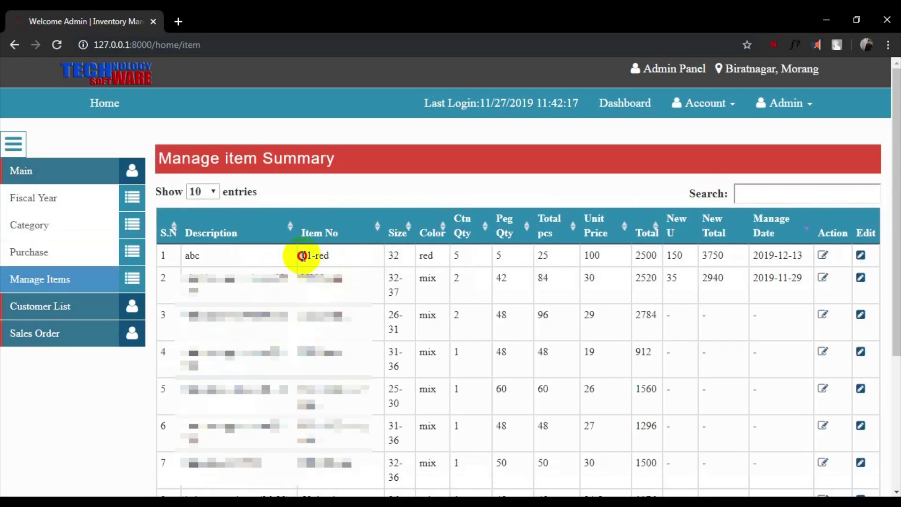
drag(303, 256, 343, 256)
Step: Open a new sales order and choose DDD as its customer
click(51, 334)
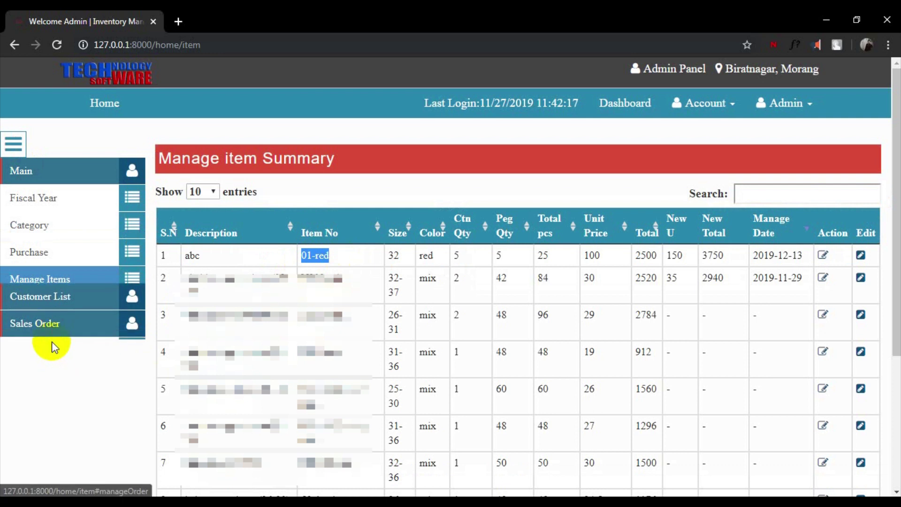
click(44, 264)
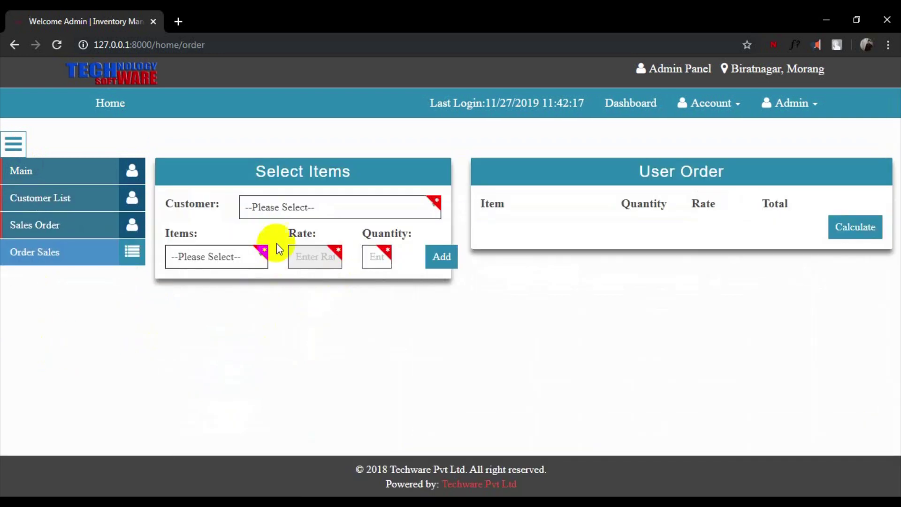
click(277, 208)
text(dd)
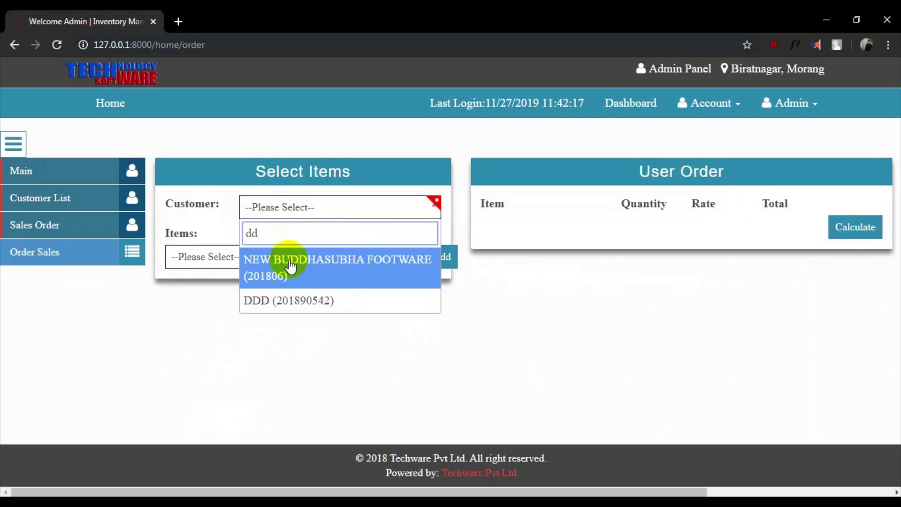
click(292, 299)
Step: Add the item 01-red to the order with a quantity of 5
click(231, 264)
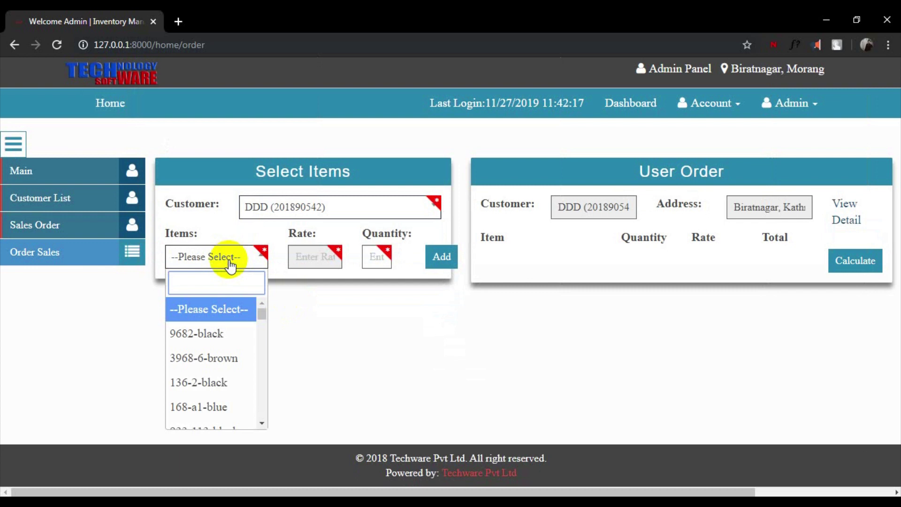
text(01-red)
click(197, 311)
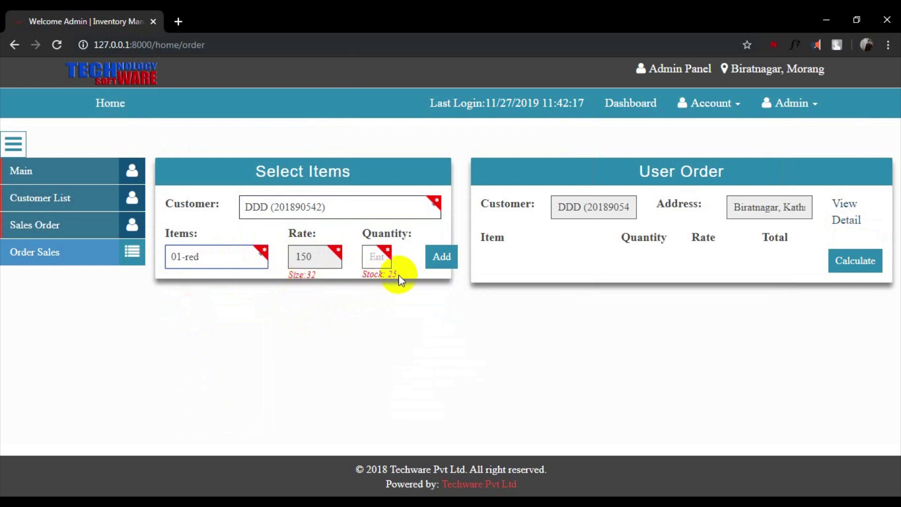
click(374, 257)
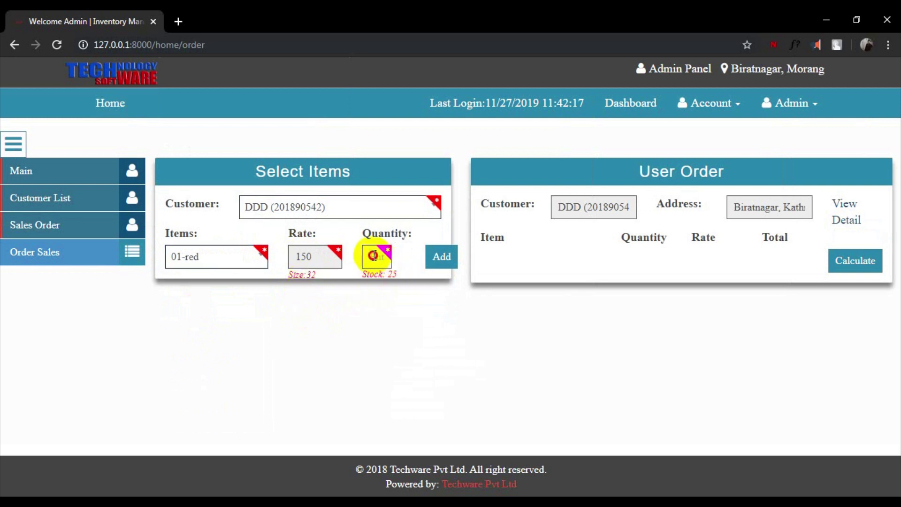
text(5)
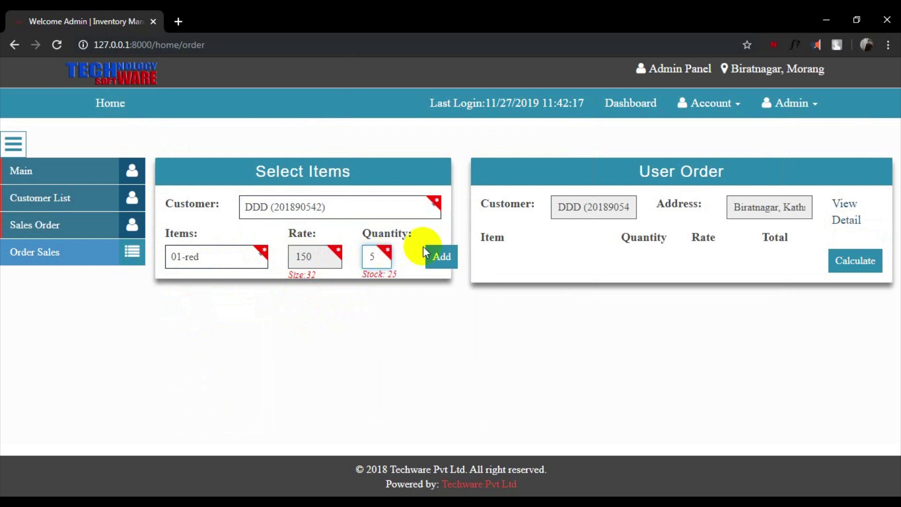
click(433, 257)
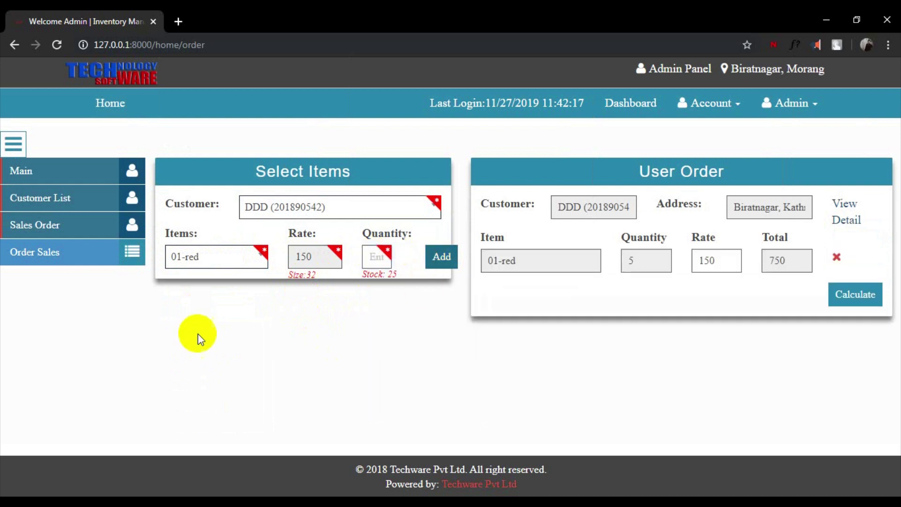
Step: Collapse the side navigation, view the customer's account statement from the order and return to the order
click(27, 156)
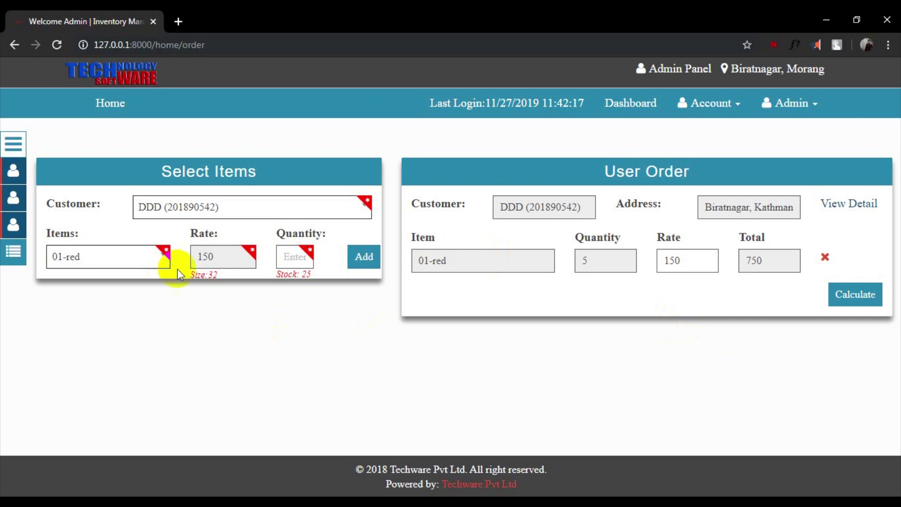
click(81, 256)
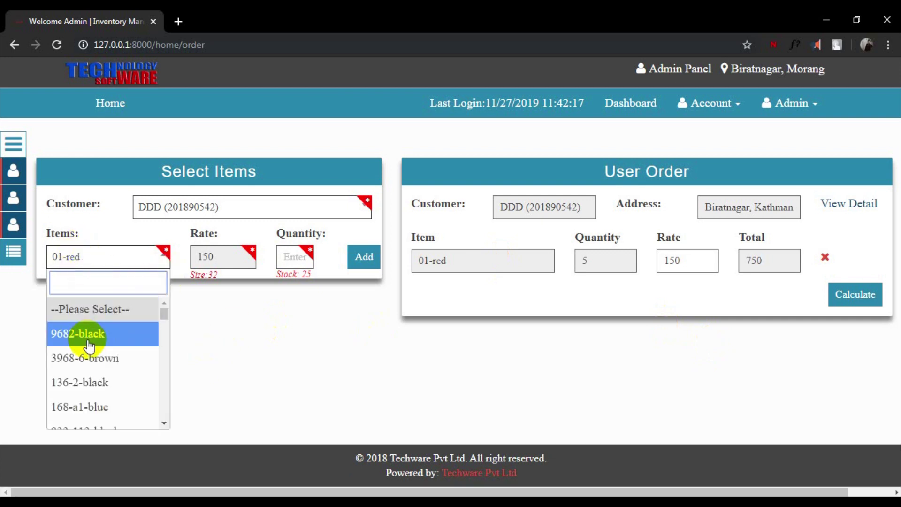
click(356, 364)
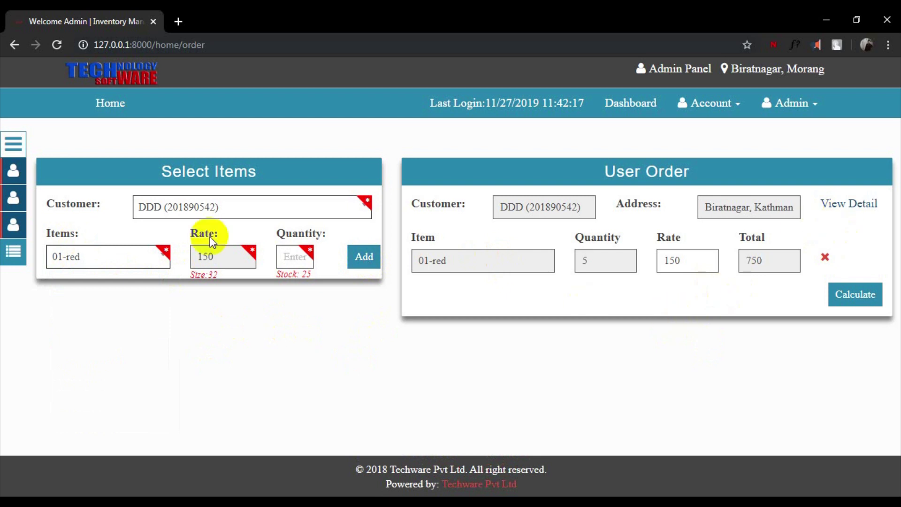
click(839, 205)
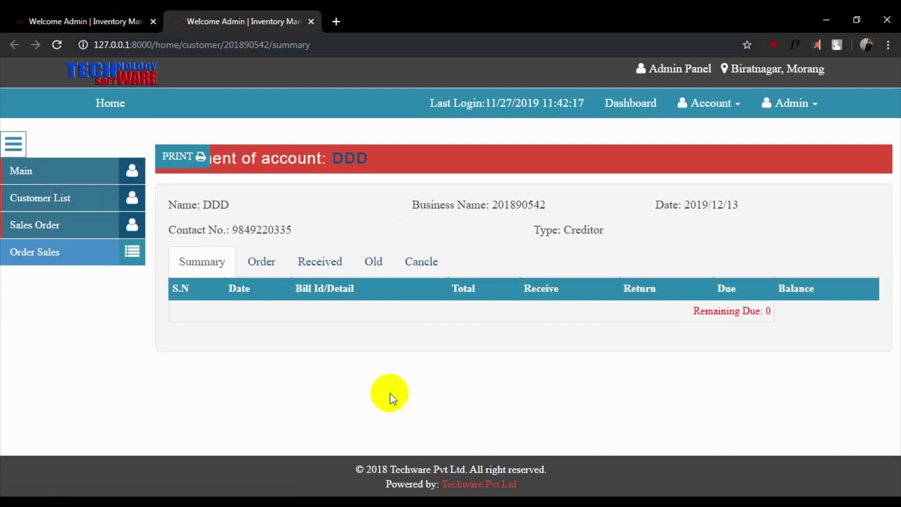
click(84, 21)
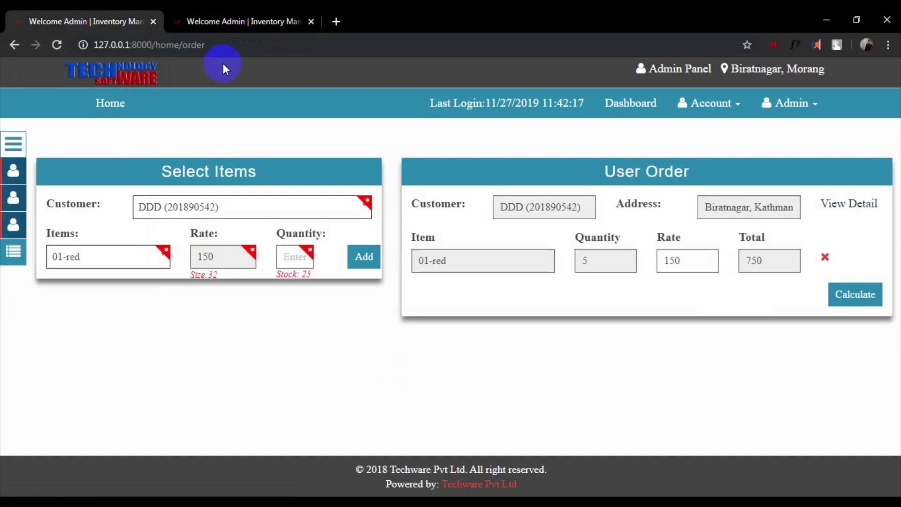
Step: Calculate the order amount and enter a discount of 0 and a paid amount of 700
click(855, 296)
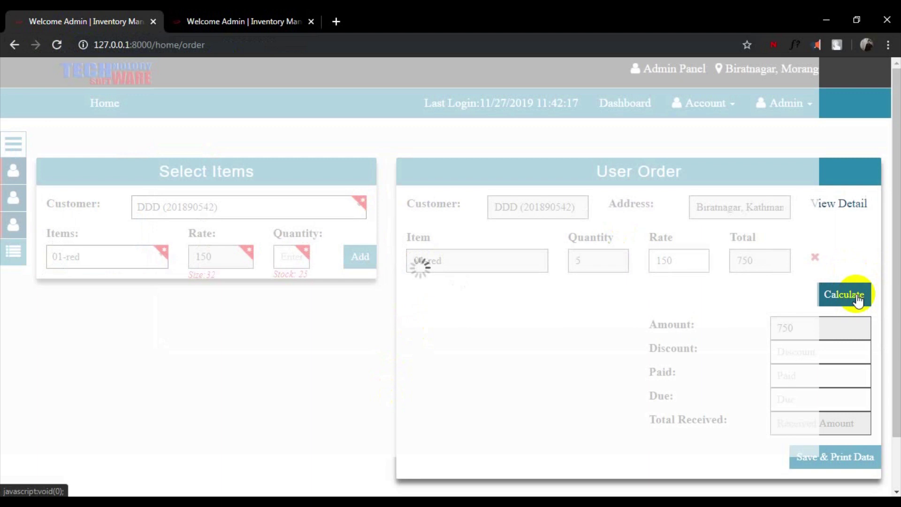
click(798, 352)
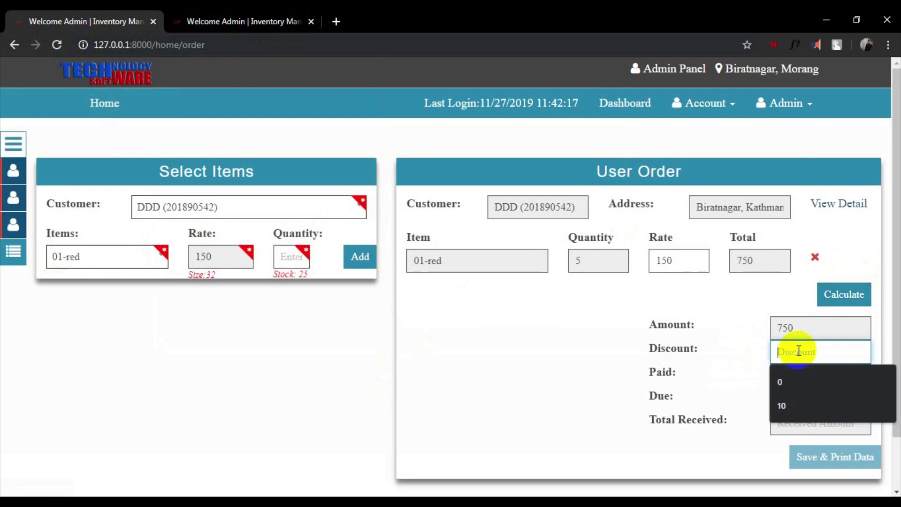
text(0)
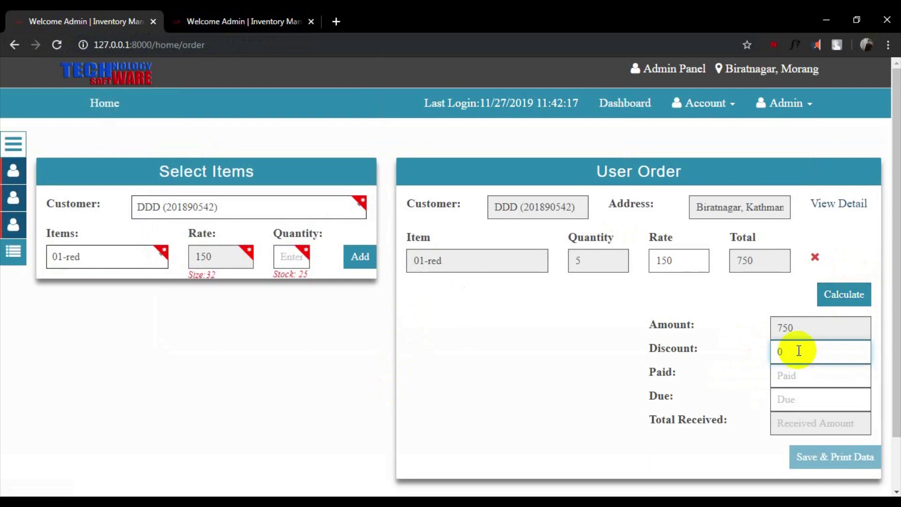
key(Tab)
text(700)
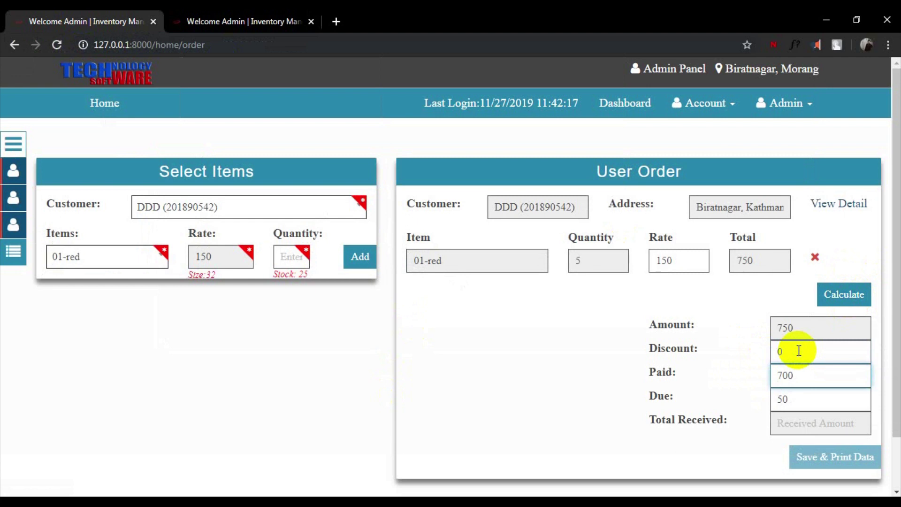
Step: Set the aging of the due amount to 15 day and fill in the total received
key(Tab)
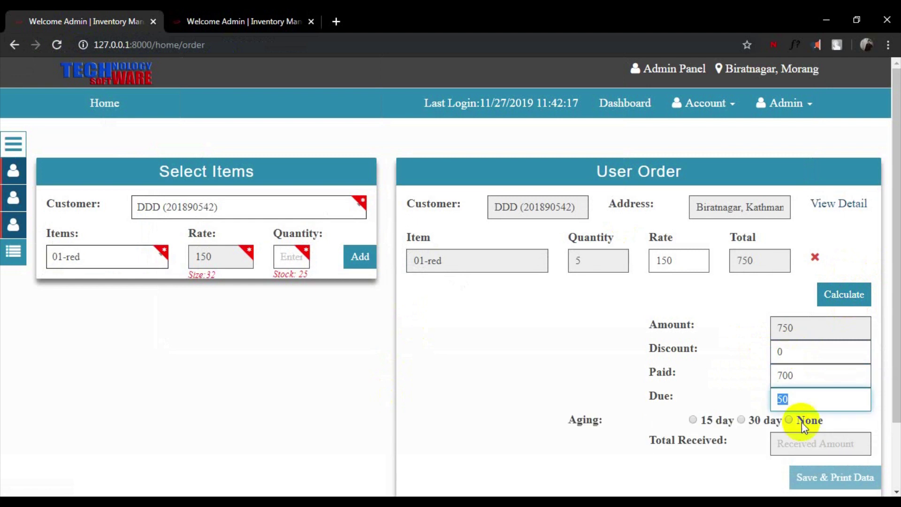
key(Tab)
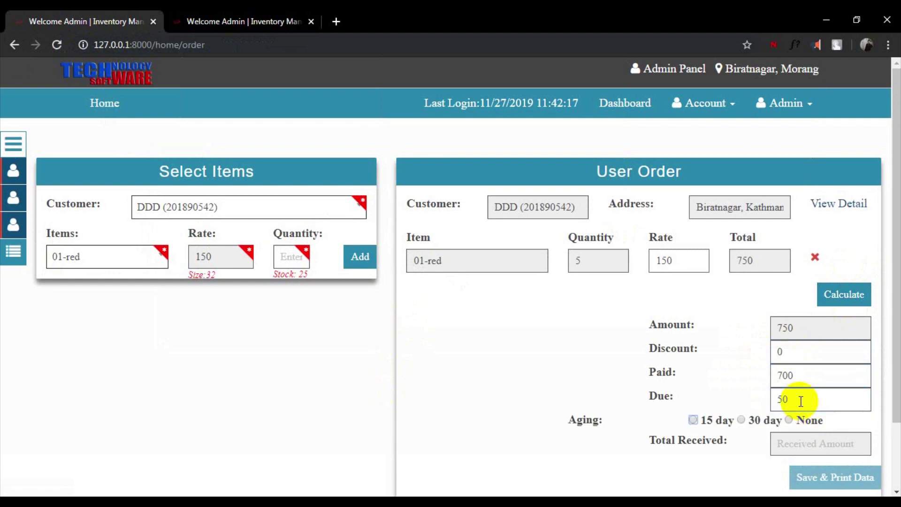
key(Right)
key(Left)
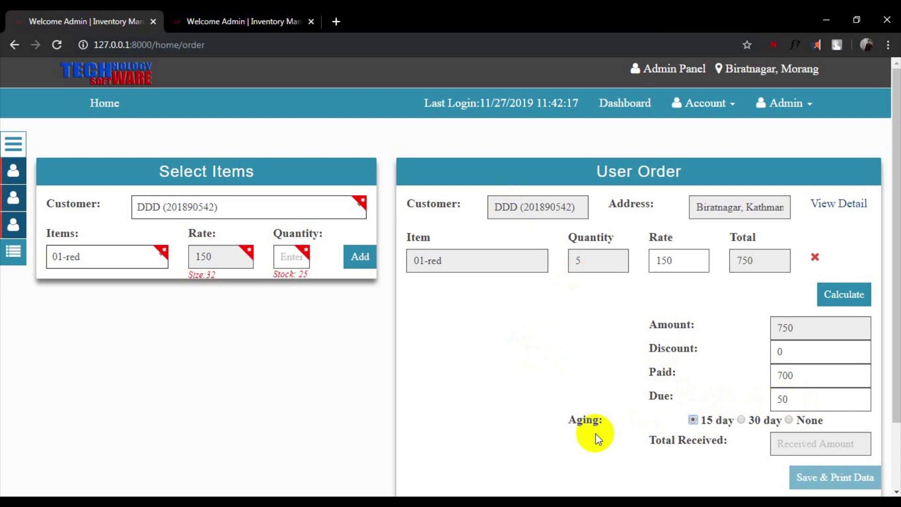
key(Tab)
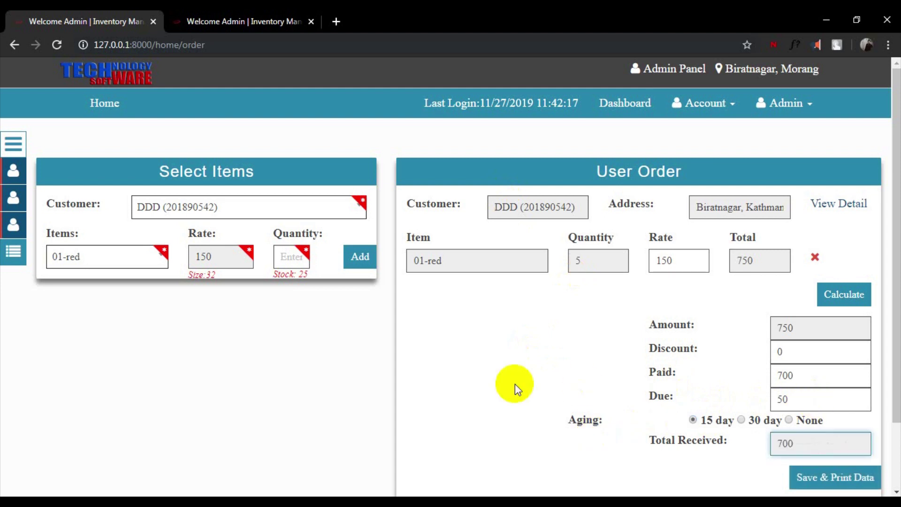
Step: Save the sales order and review its estimated bill down to the available bill actions
scroll(515, 384, down, 2)
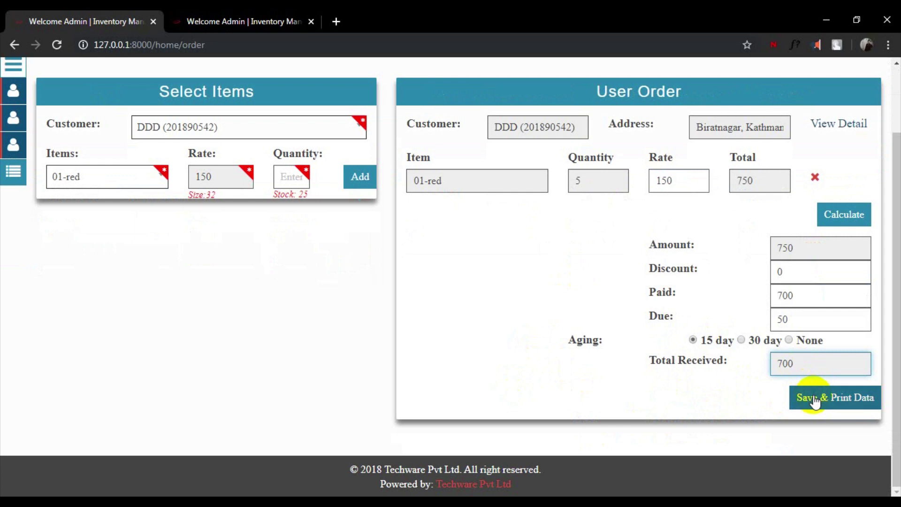
click(814, 399)
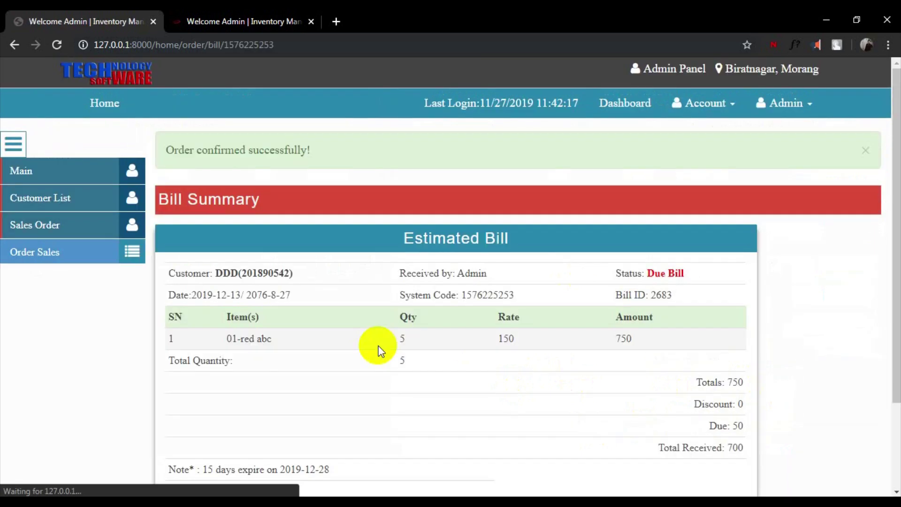
scroll(378, 349, down, 2)
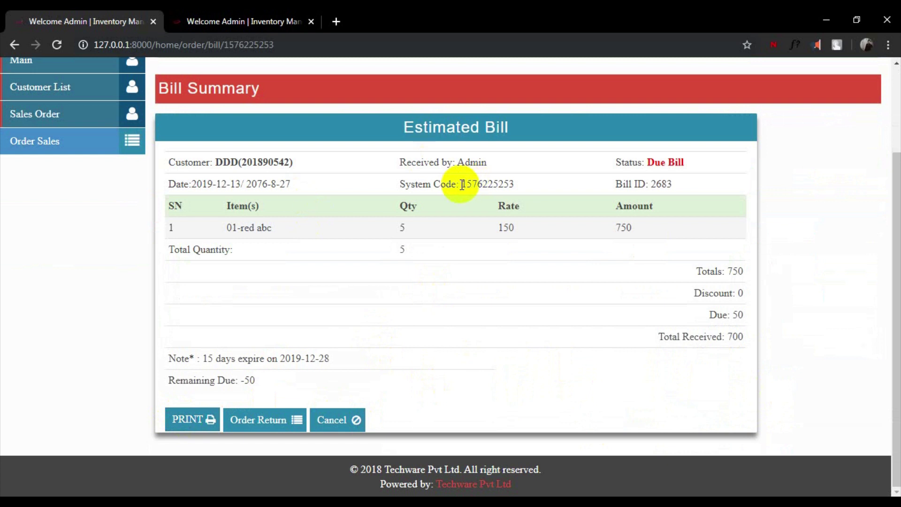
Step: Examine the system code and the remaining due amount on the estimated bill
drag(461, 184, 525, 185)
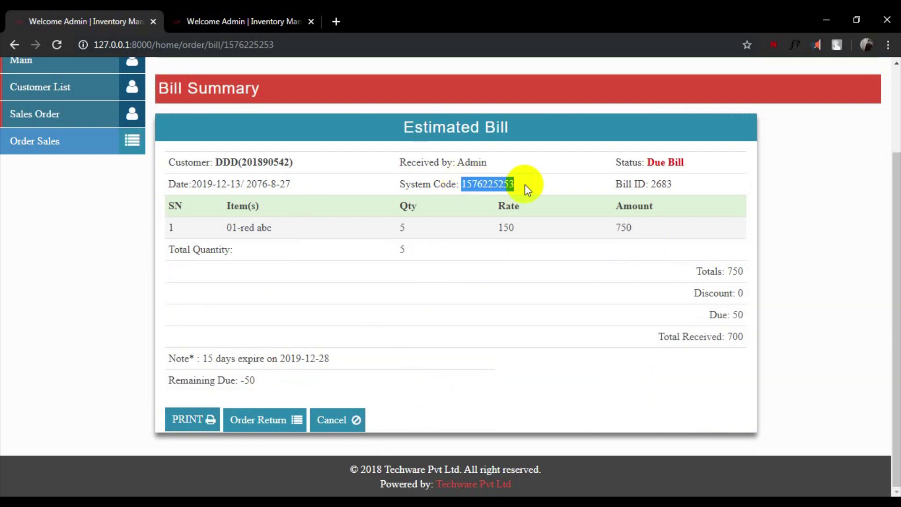
click(522, 296)
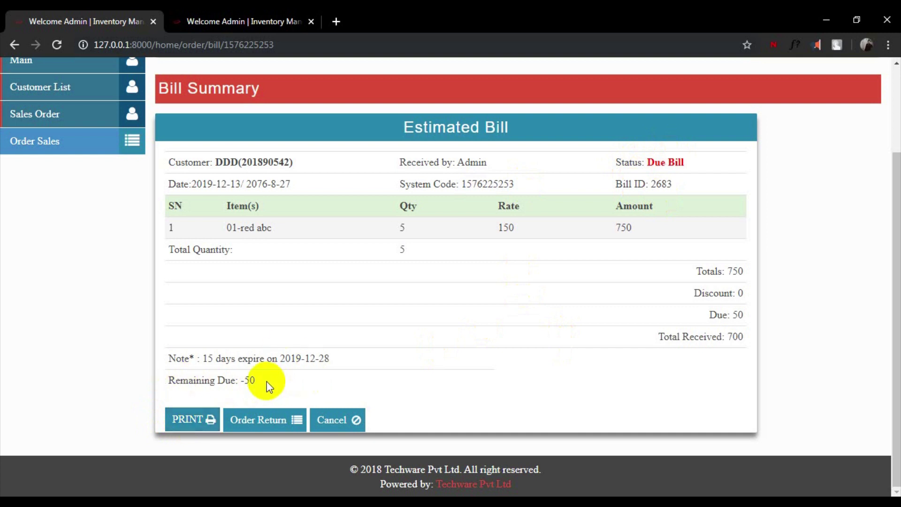
drag(268, 385, 221, 291)
click(221, 291)
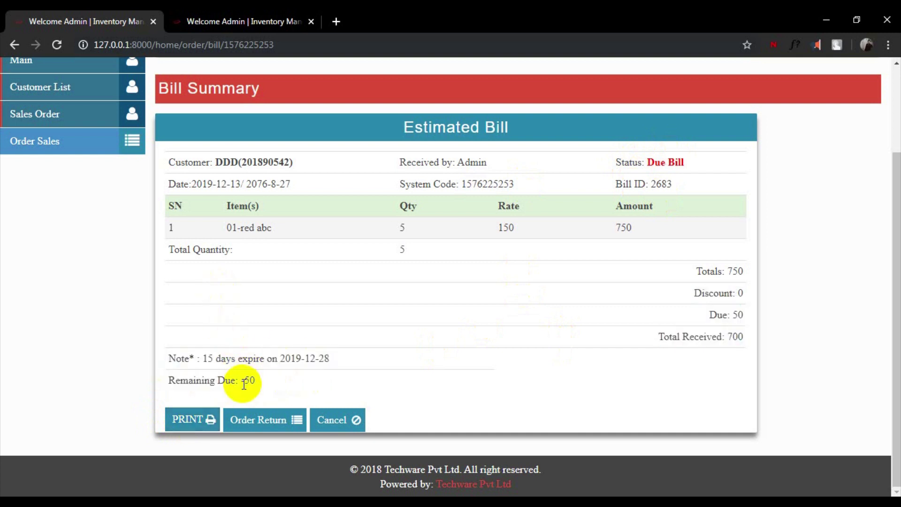
drag(241, 383, 266, 386)
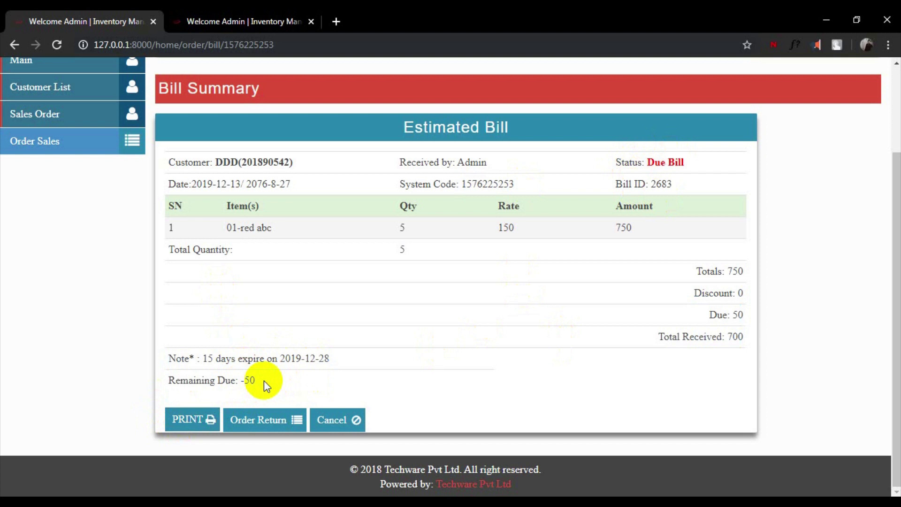
double_click(241, 380)
click(283, 381)
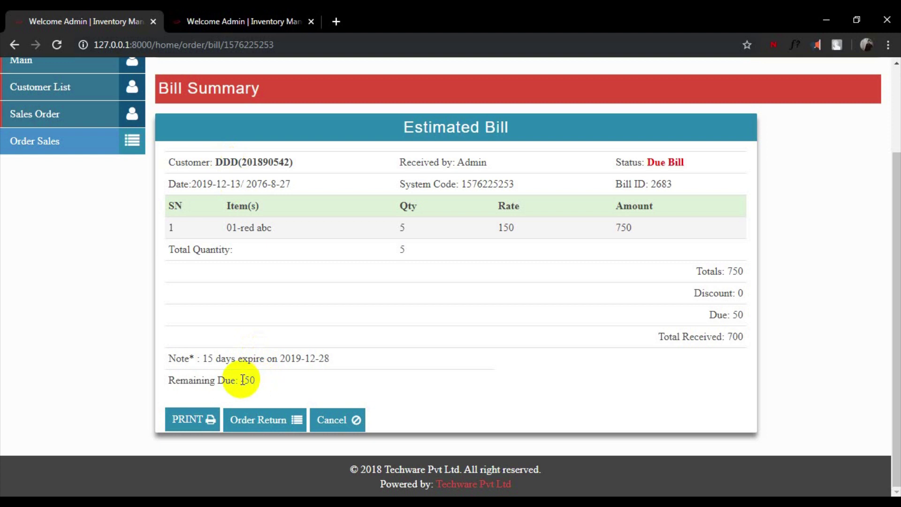
drag(240, 381, 275, 388)
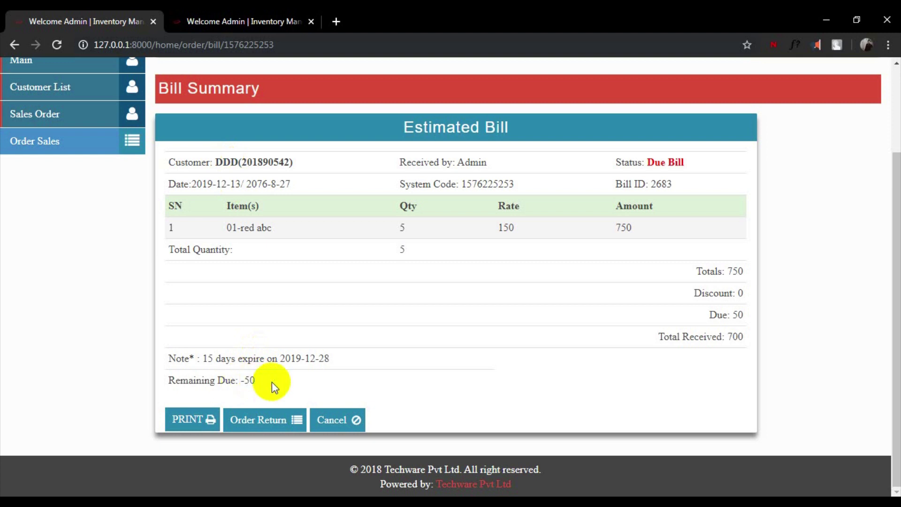
scroll(272, 382, up, 1)
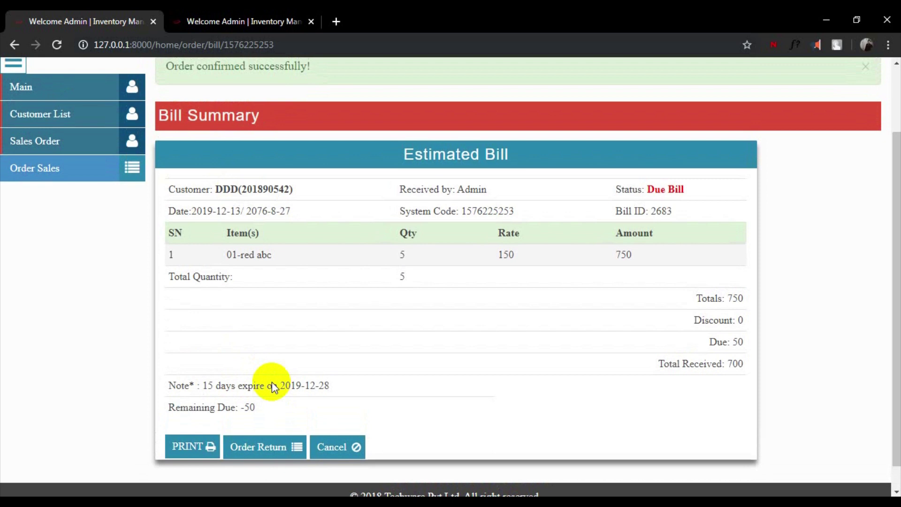
scroll(274, 386, up, 1)
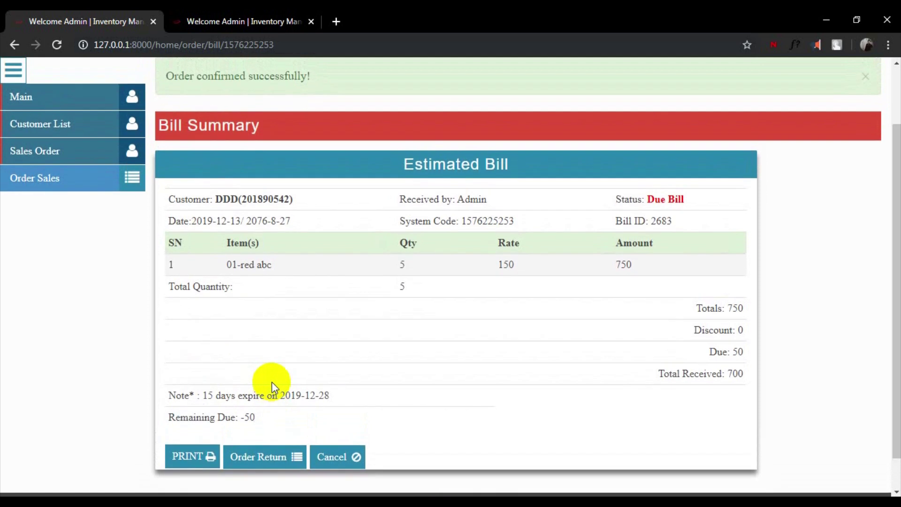
scroll(272, 381, up, 1)
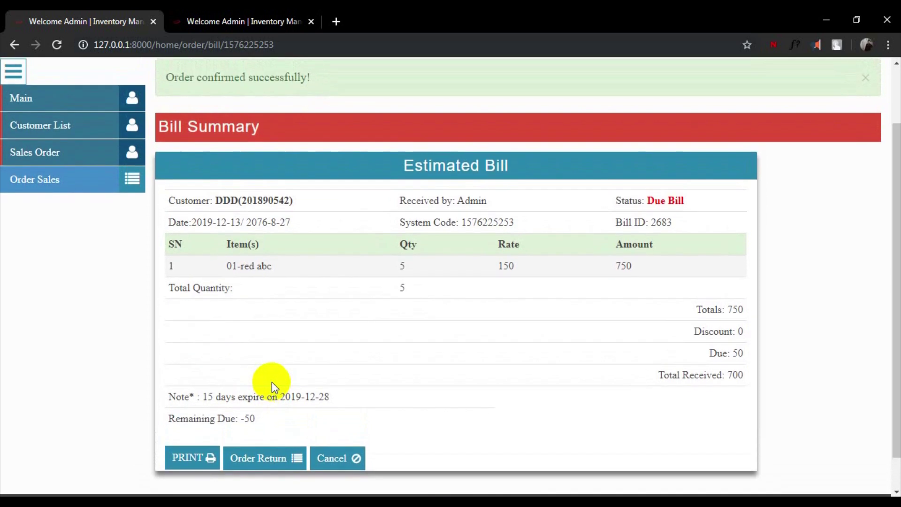
scroll(272, 381, up, 2)
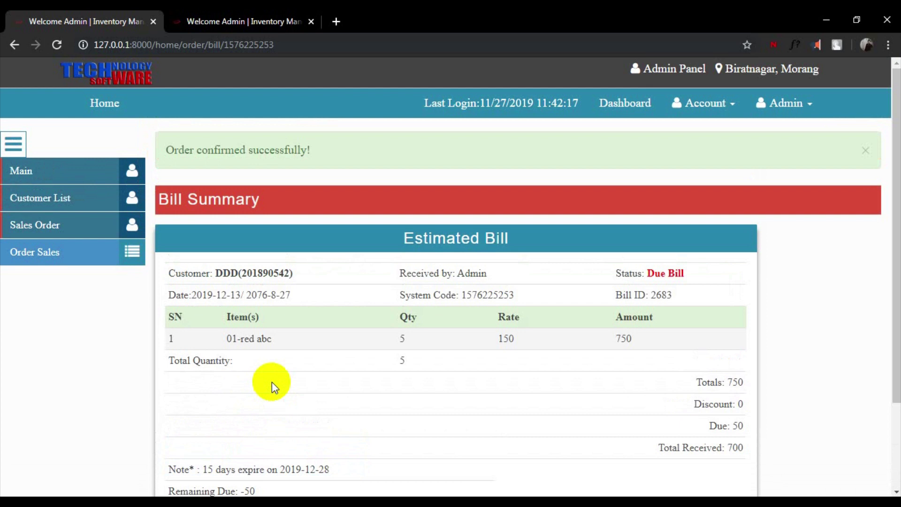
scroll(272, 381, down, 2)
scroll(272, 381, up, 2)
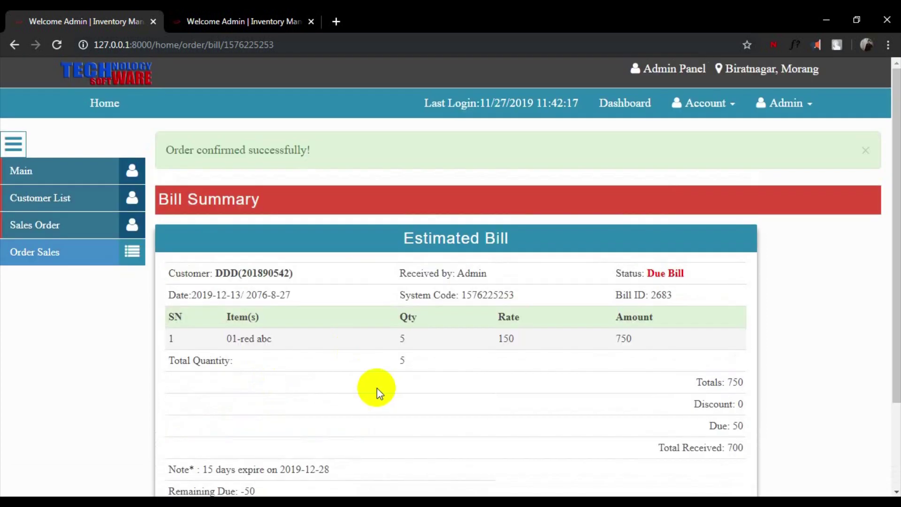
scroll(509, 368, down, 2)
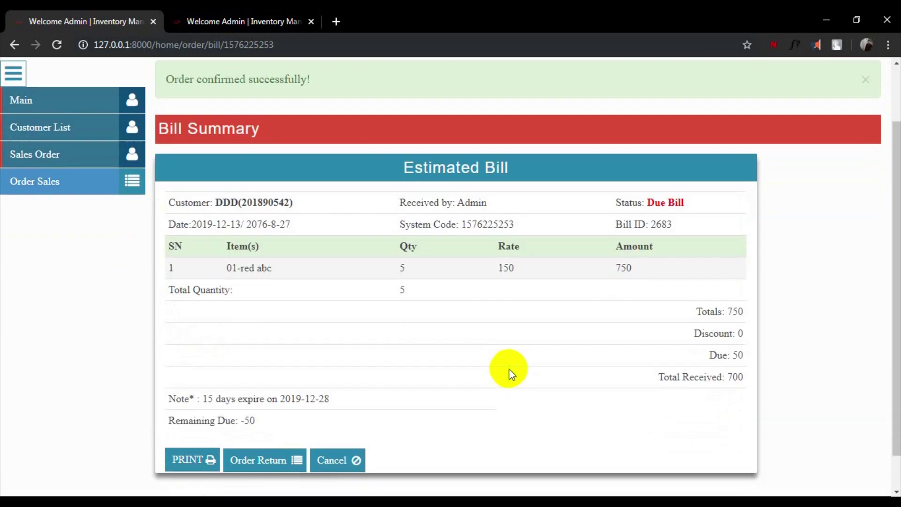
Step: Search the account records for the customer named on the bill and check the total and received amounts
scroll(509, 368, up, 2)
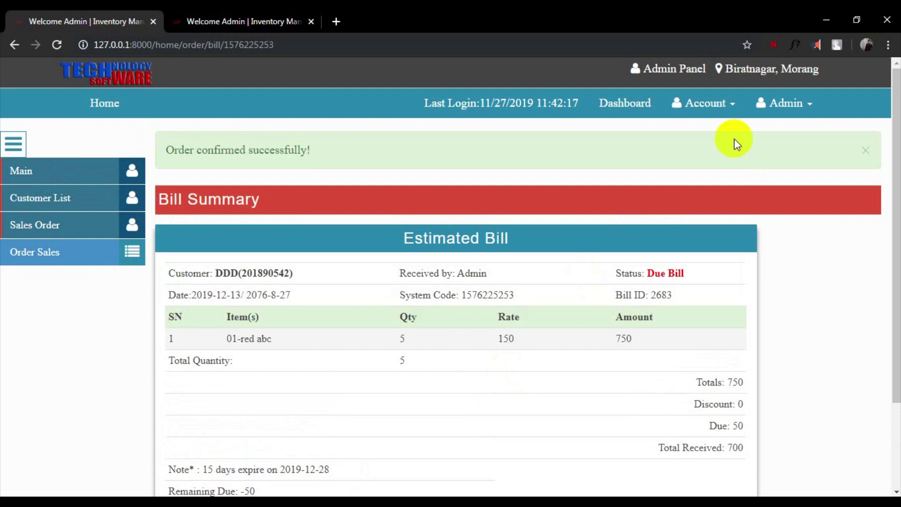
click(709, 105)
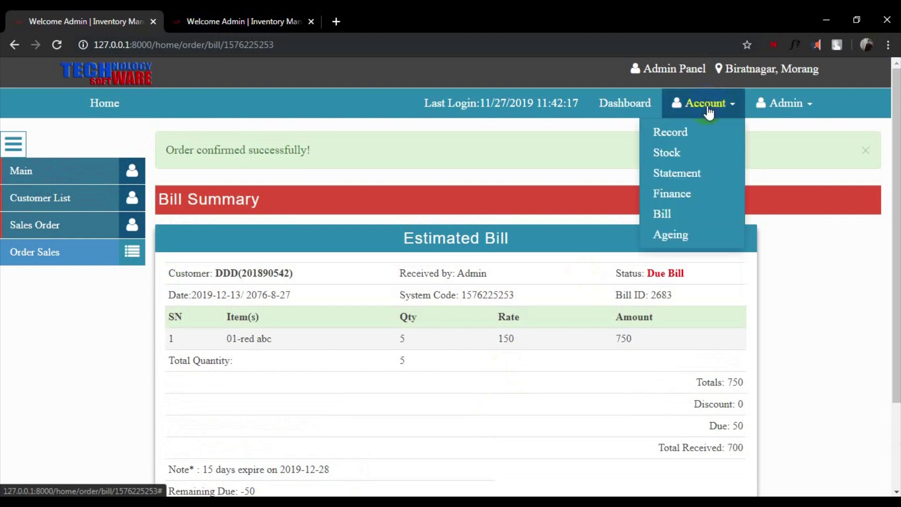
click(680, 133)
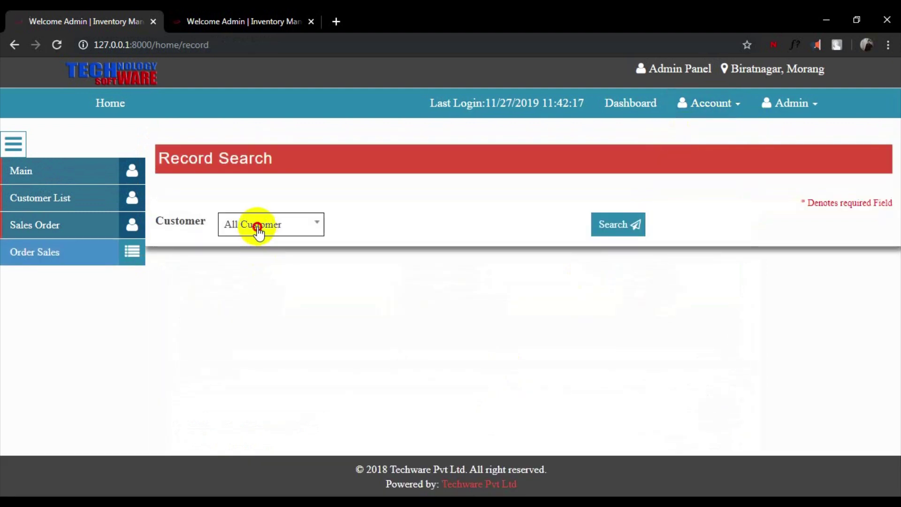
click(258, 228)
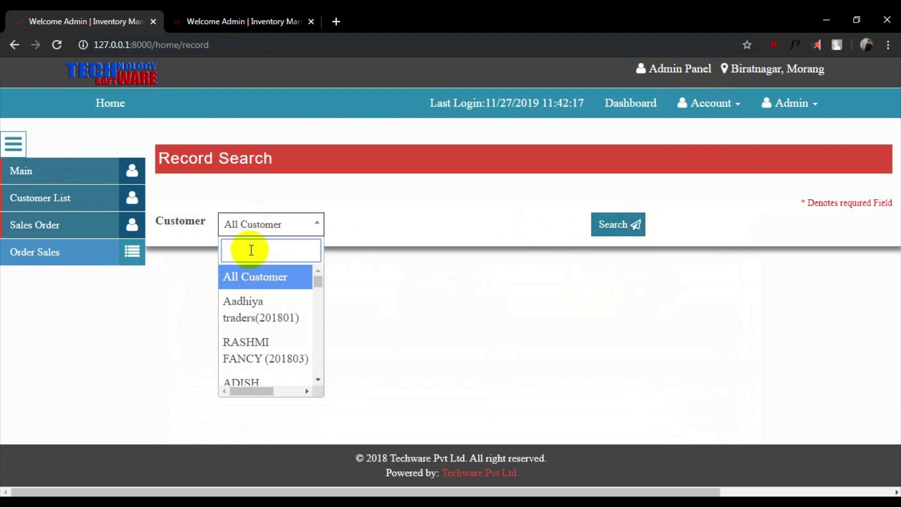
text(dd)
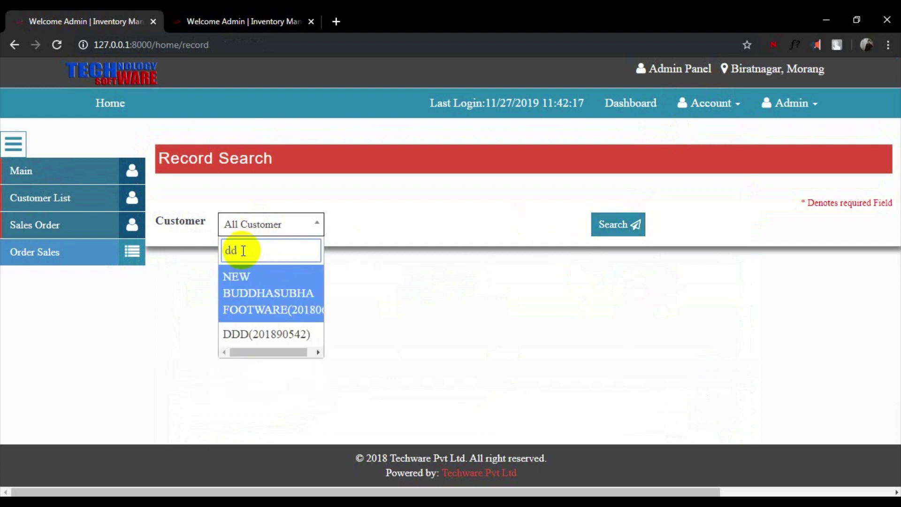
click(258, 332)
click(620, 225)
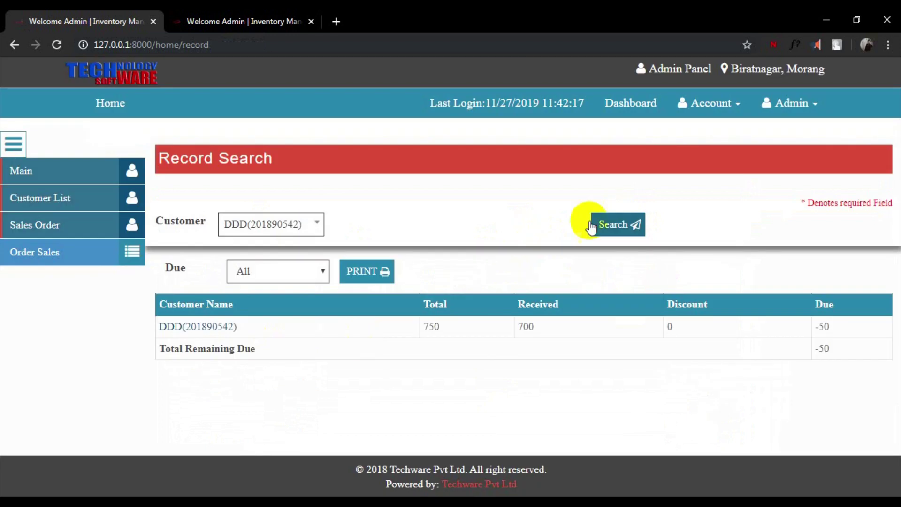
double_click(431, 327)
click(536, 329)
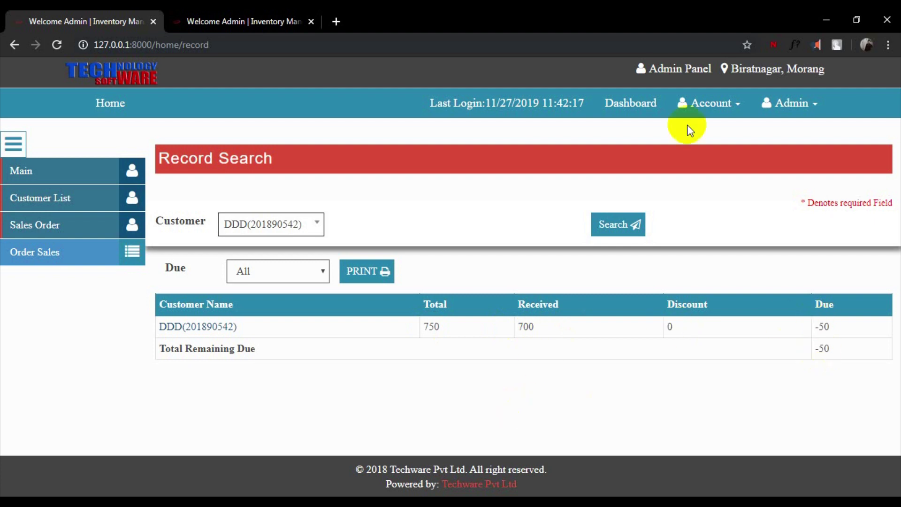
Step: Search the stock across all categories for the item 1336-7-black
click(714, 105)
click(678, 157)
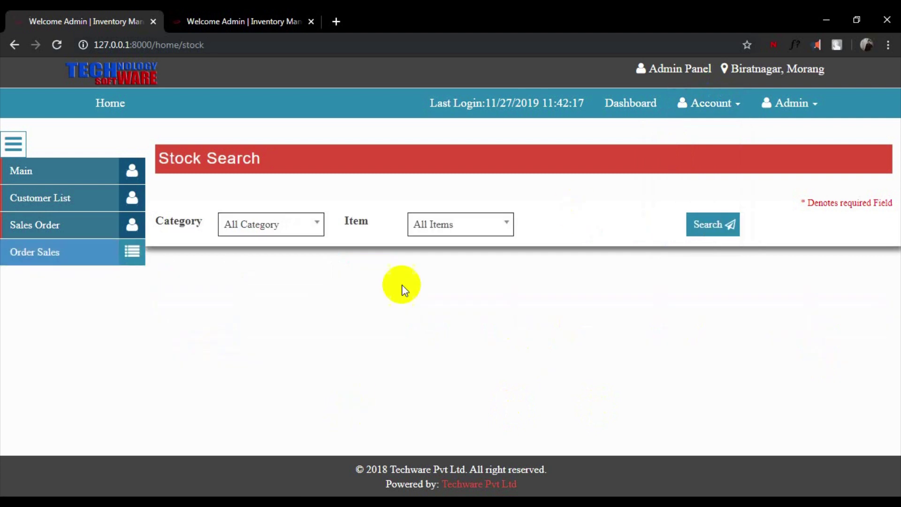
click(460, 231)
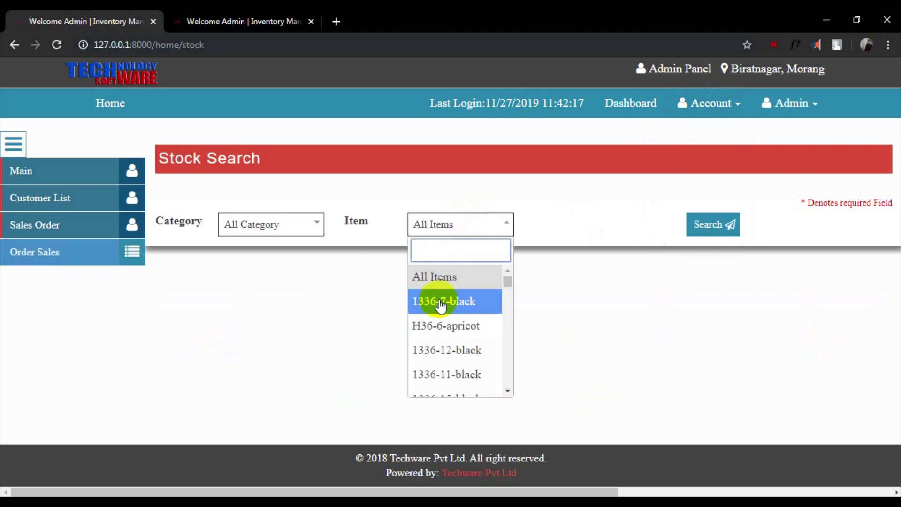
click(439, 301)
click(713, 226)
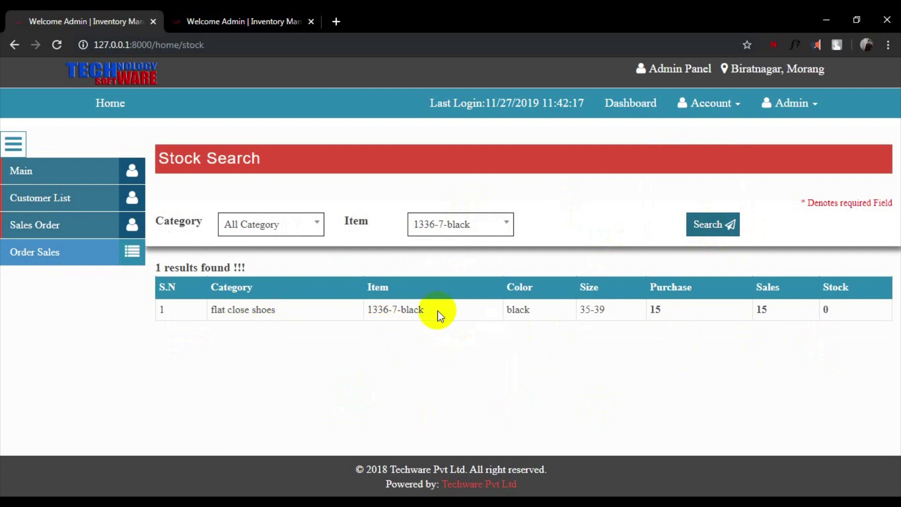
Step: Search the stock for all items in the cut hell category and look through the listed items
click(267, 224)
click(260, 305)
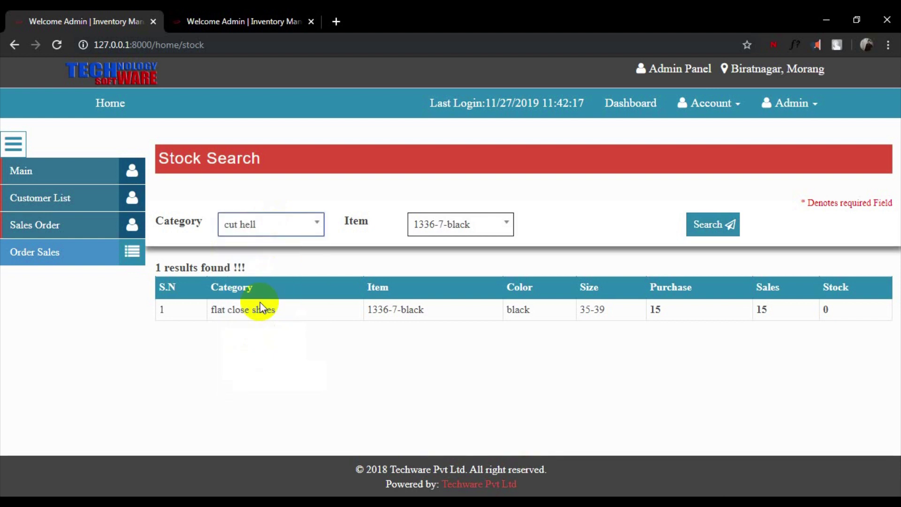
click(479, 233)
click(442, 275)
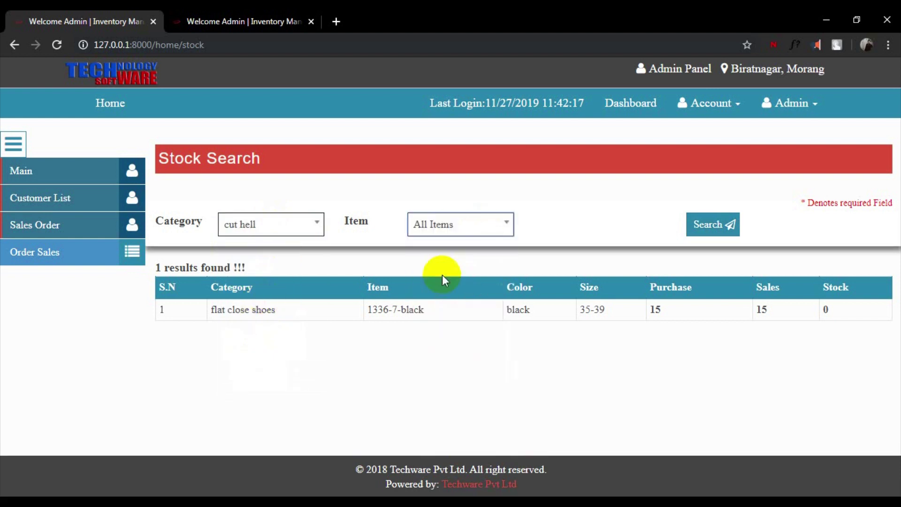
click(708, 228)
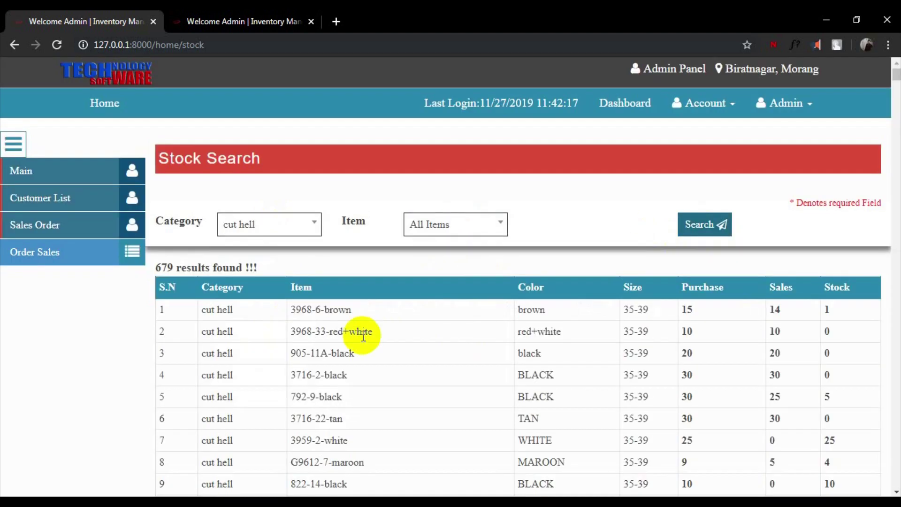
scroll(364, 336, down, 15)
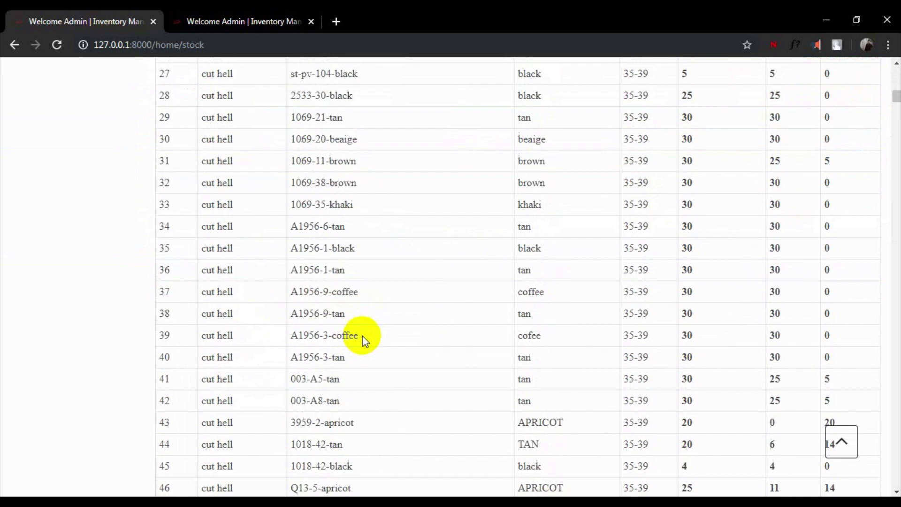
scroll(363, 336, down, 10)
scroll(362, 336, up, 20)
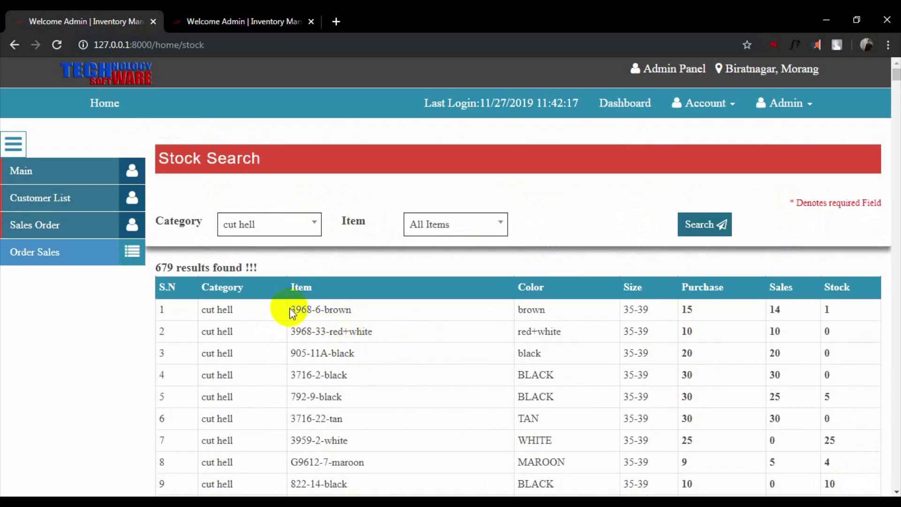
Step: Reset the stock search category to All Category and try to filter the item list, keeping All Items
click(283, 235)
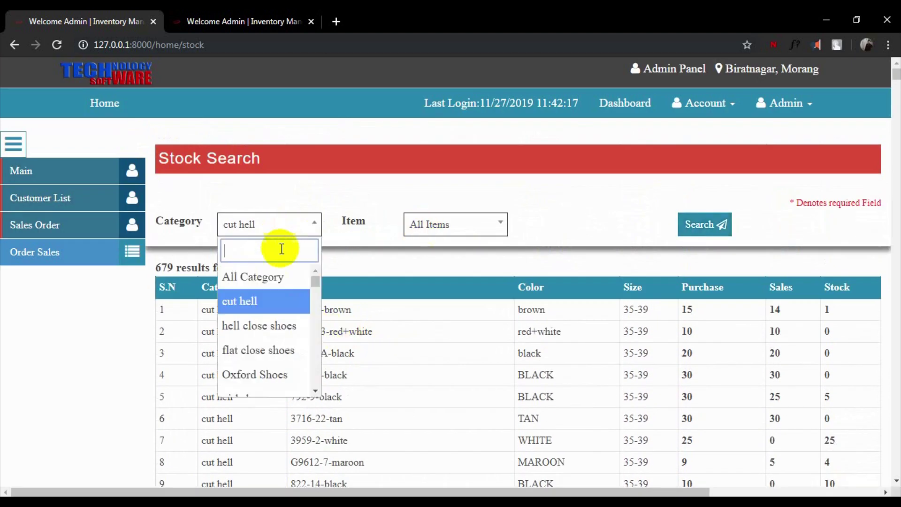
click(282, 277)
click(433, 237)
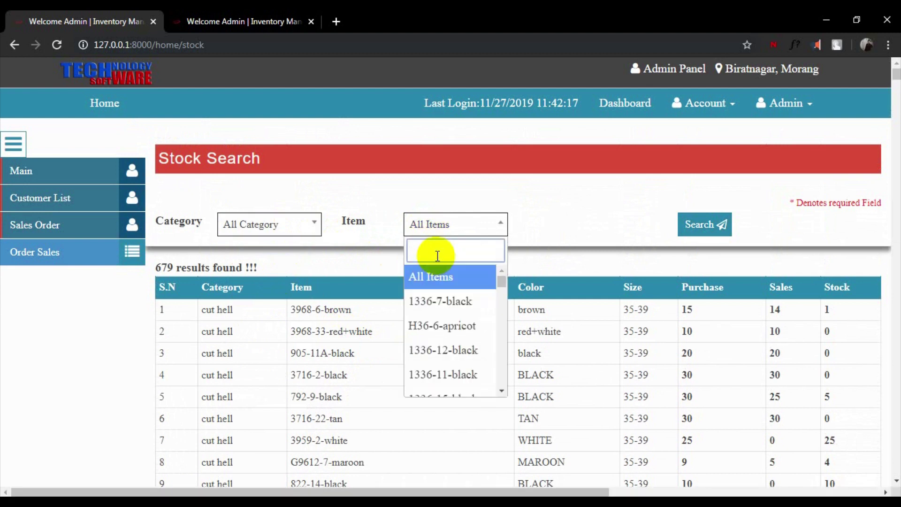
key(ctrl+v)
key(ctrl+a)
key(BackSpace)
click(559, 262)
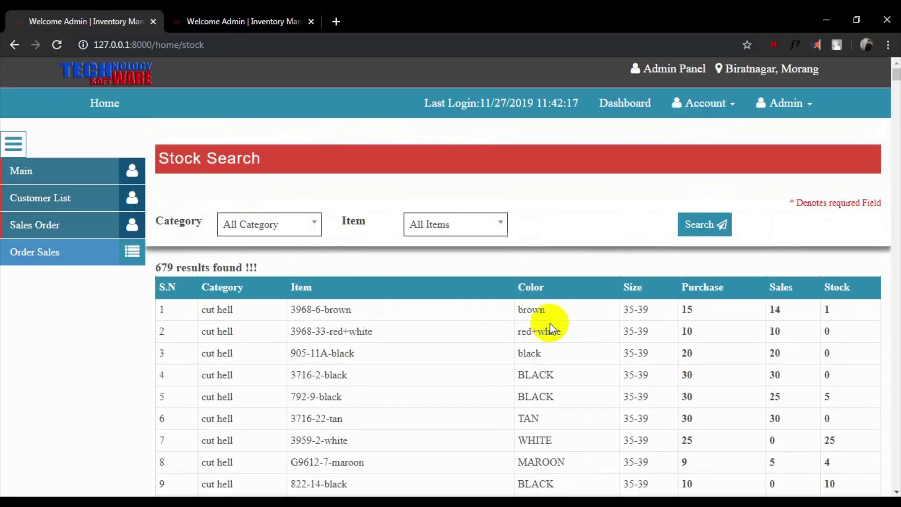
click(664, 142)
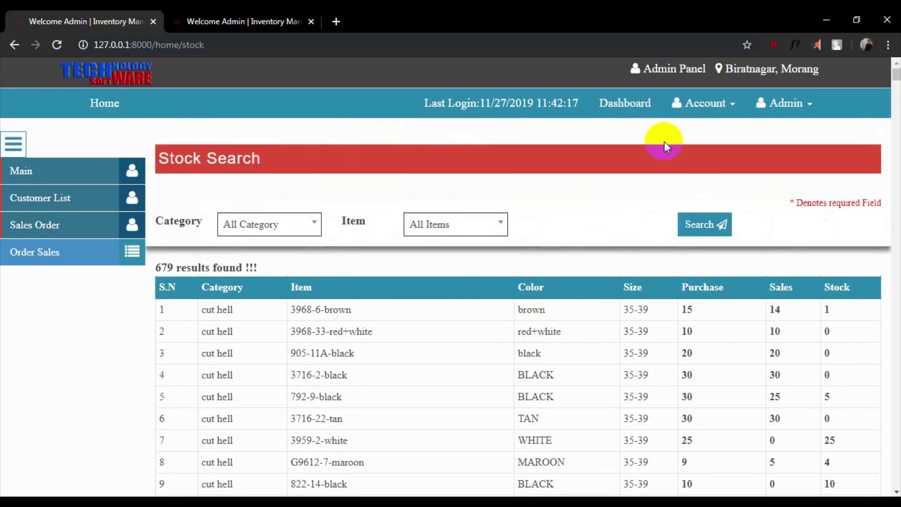
Step: Open the account statement search and set its period from 2019-11-24 to 2019-12-13
click(704, 104)
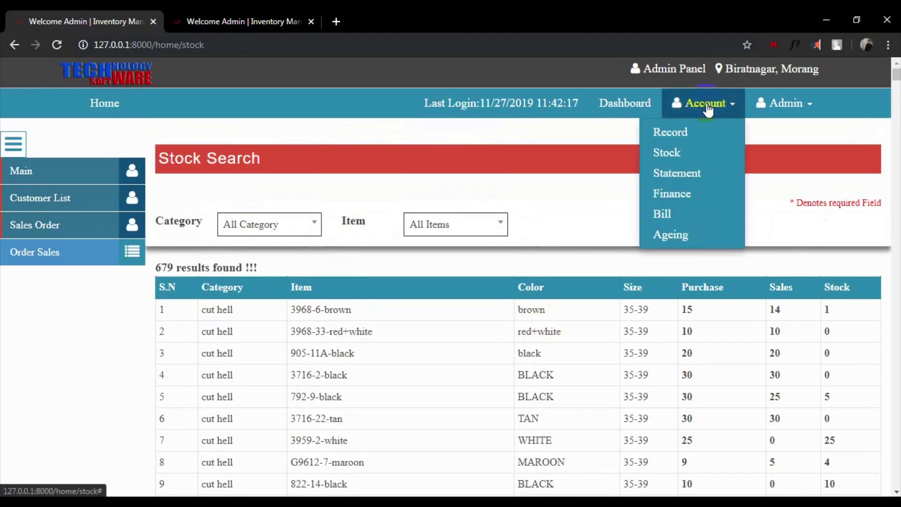
click(680, 176)
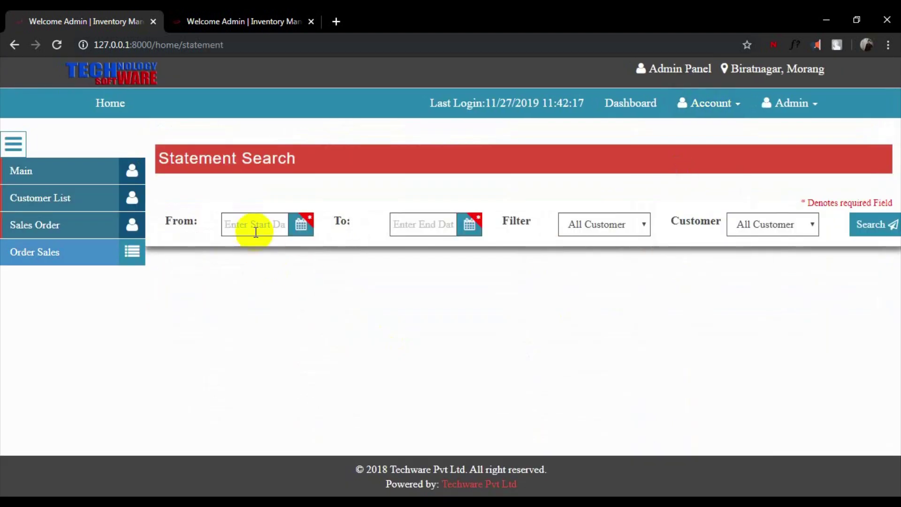
click(256, 232)
click(235, 299)
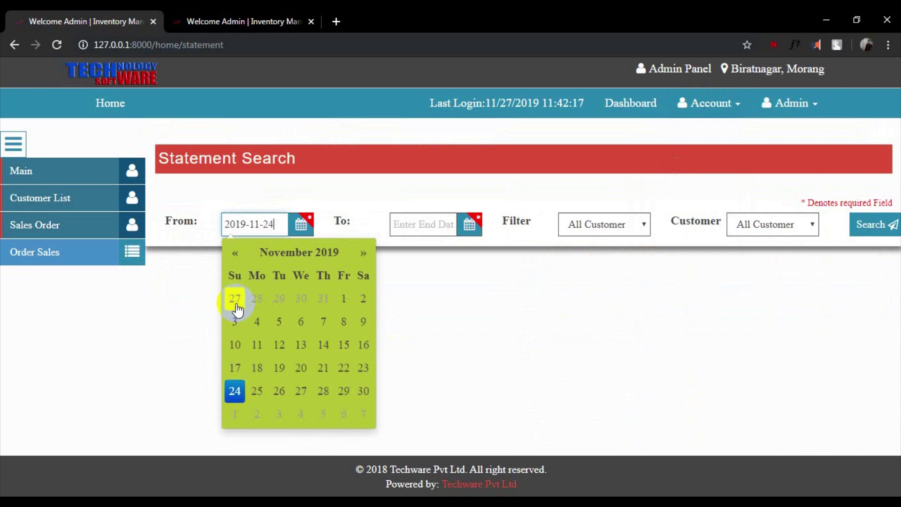
click(419, 232)
click(513, 345)
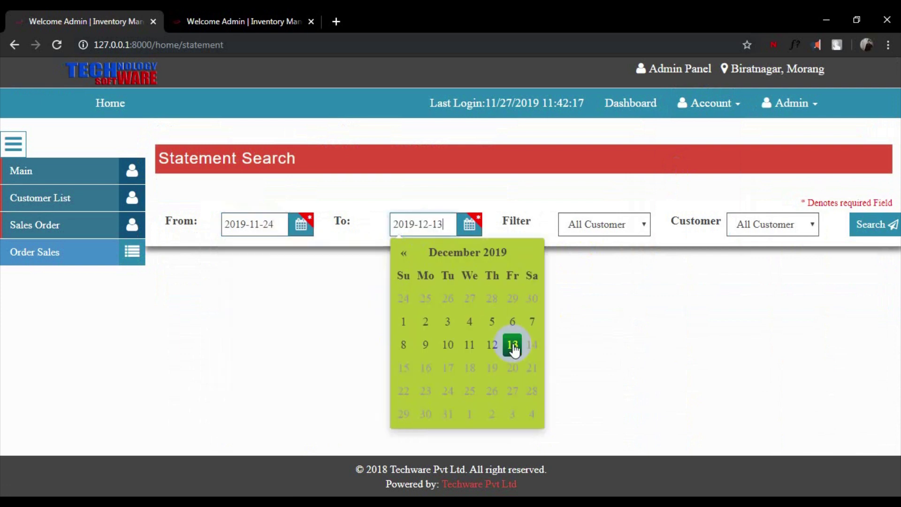
Step: Set the statement search filter to All Creditor
click(591, 341)
click(596, 231)
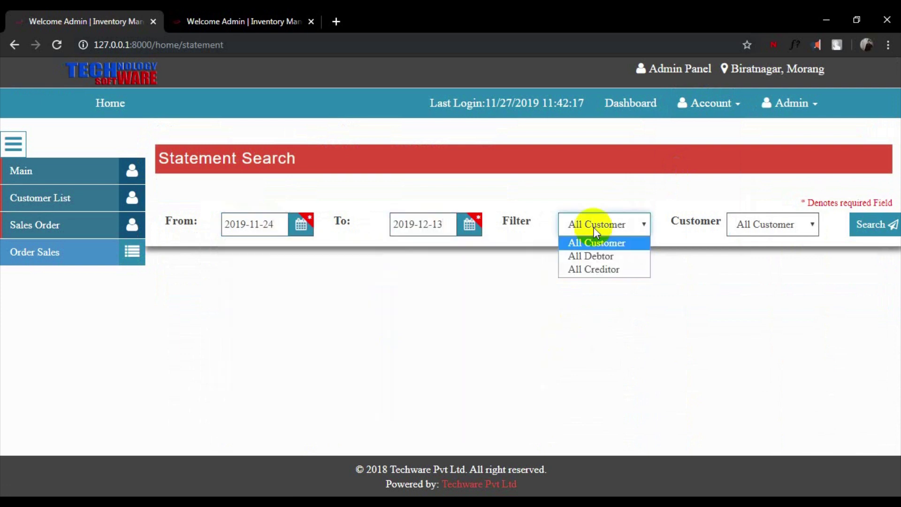
click(599, 267)
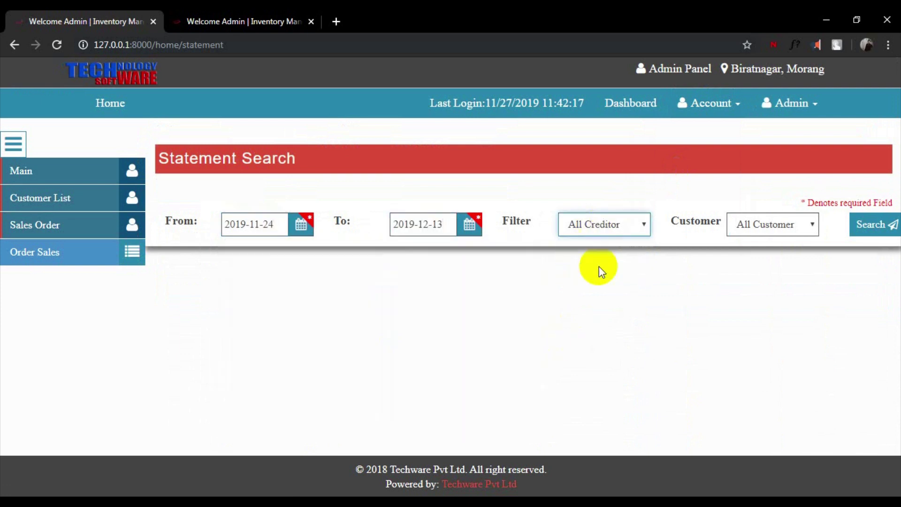
Step: Choose ADISH STORE as the customer and search its creditor statement for the set period
click(769, 229)
key(d)
key(d)
key(d)
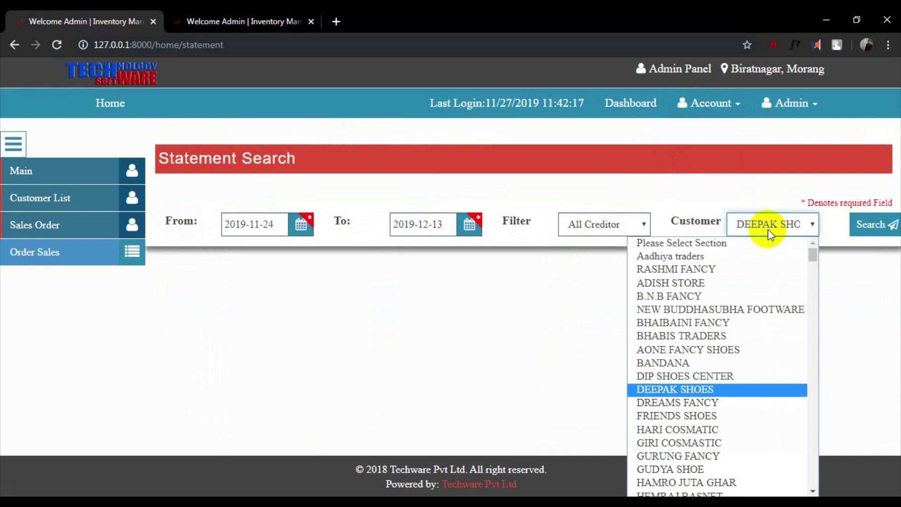
scroll(684, 458, down, 15)
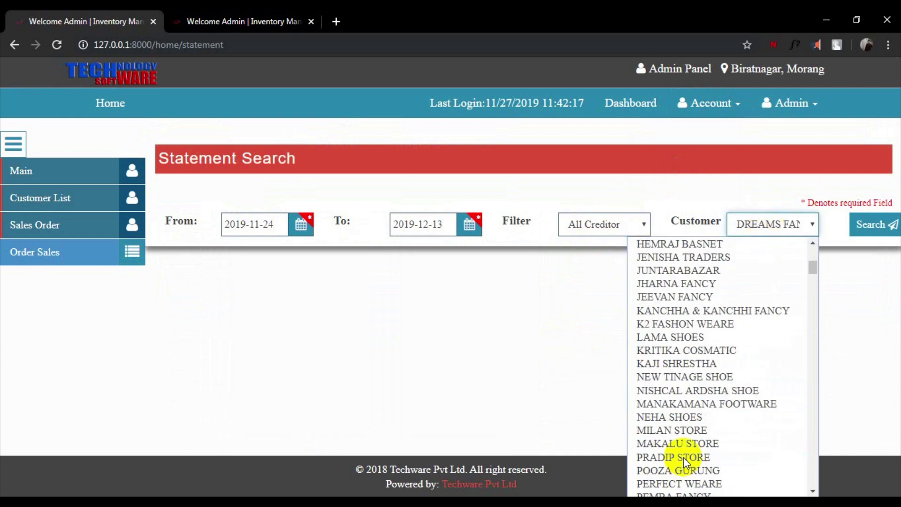
scroll(684, 458, down, 12)
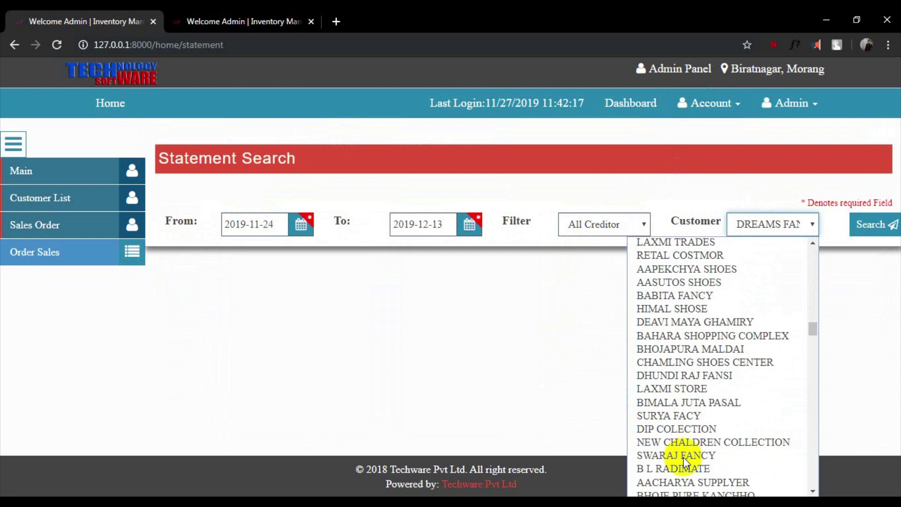
scroll(684, 457, up, 20)
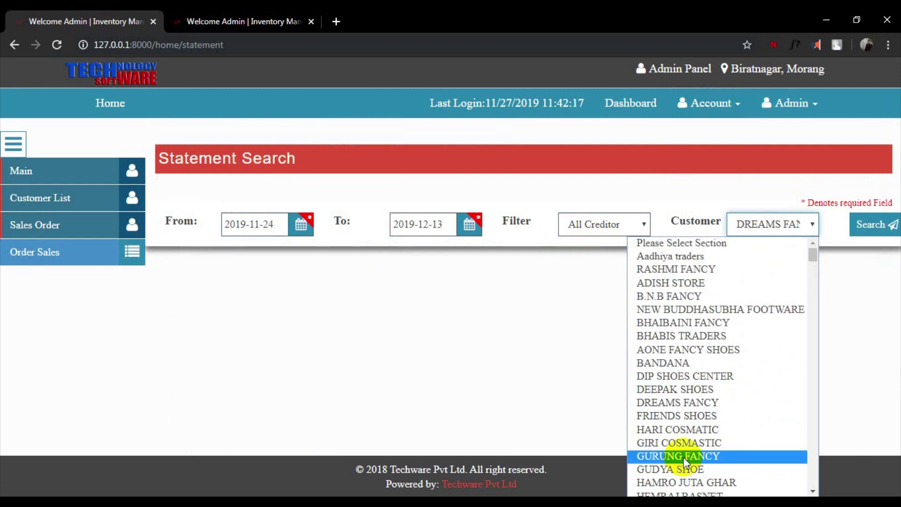
click(669, 282)
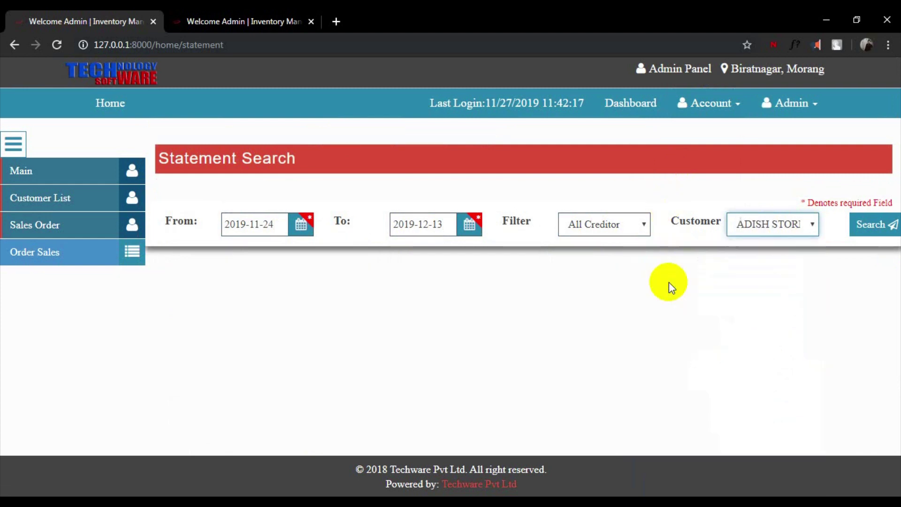
click(885, 230)
scroll(489, 356, down, 2)
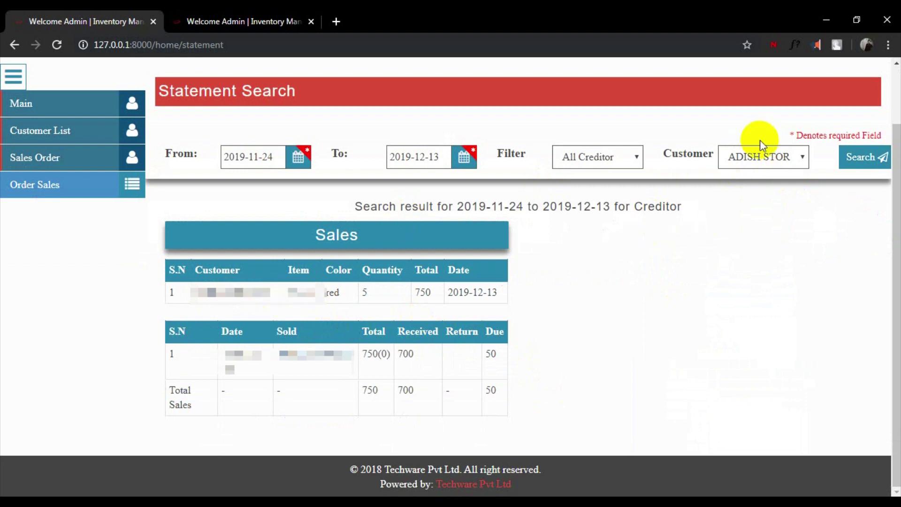
Step: Change the statement search customer to B.N.B FANCY and run the creditor search again
click(759, 156)
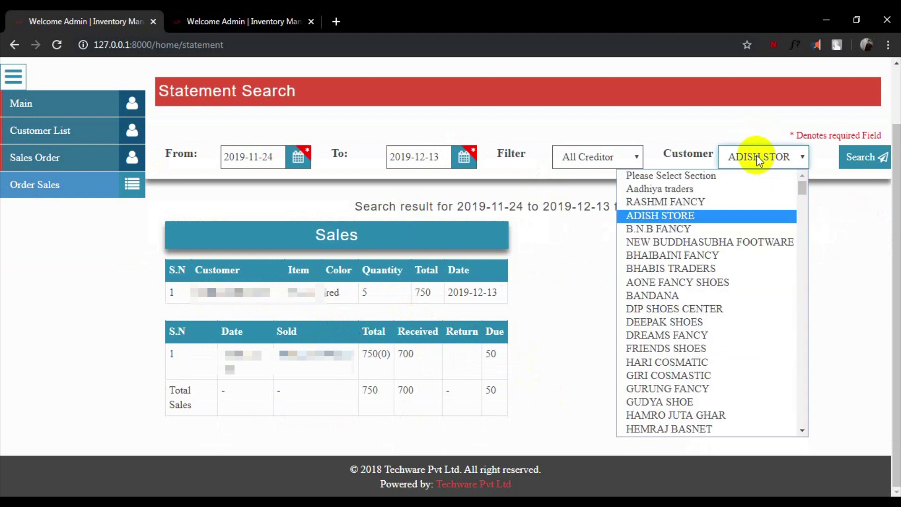
click(699, 228)
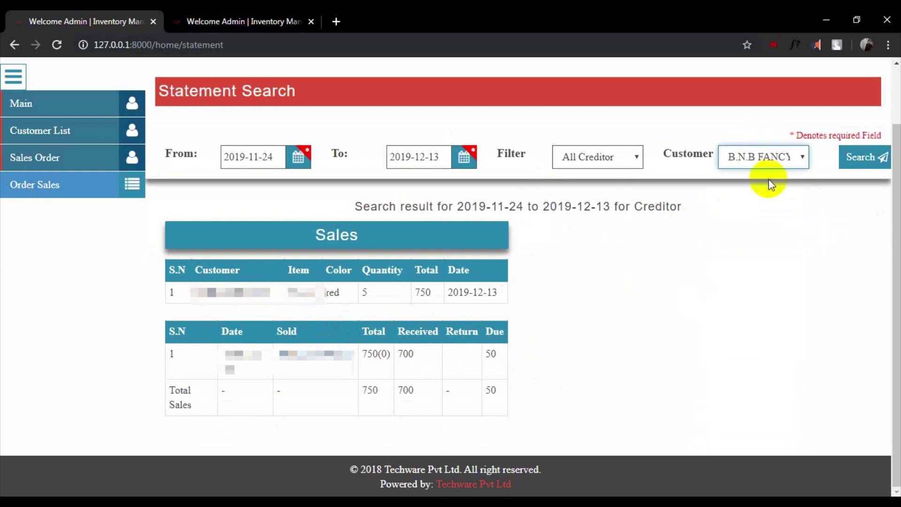
click(865, 160)
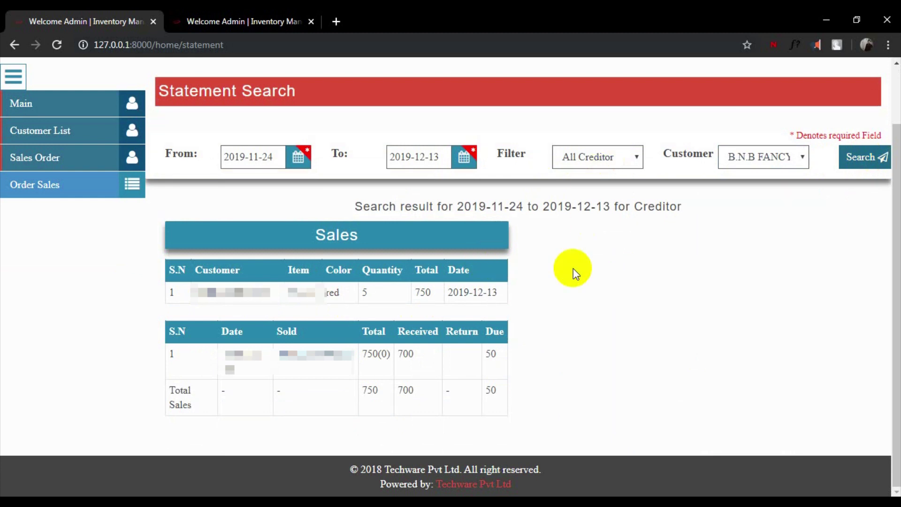
Step: Switch the statement filter to All Debtor and search without choosing a specific customer
scroll(574, 269, up, 2)
click(587, 227)
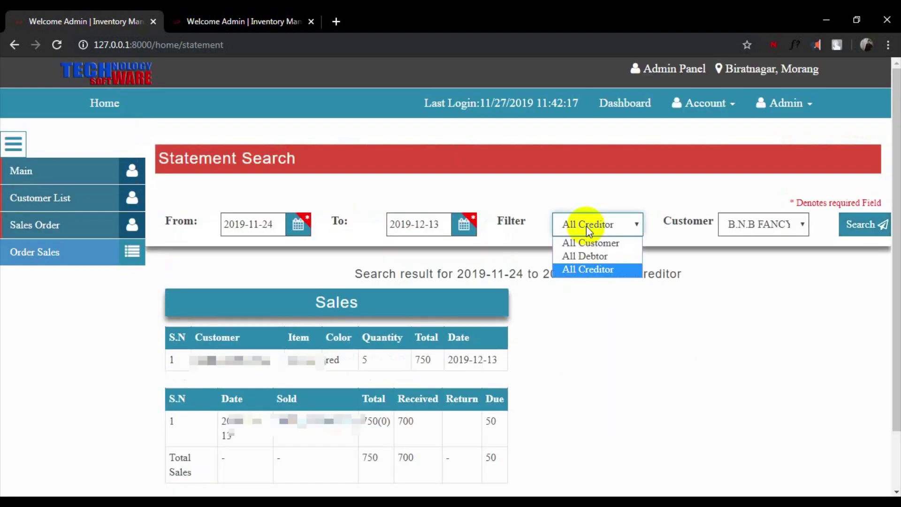
click(590, 255)
click(856, 226)
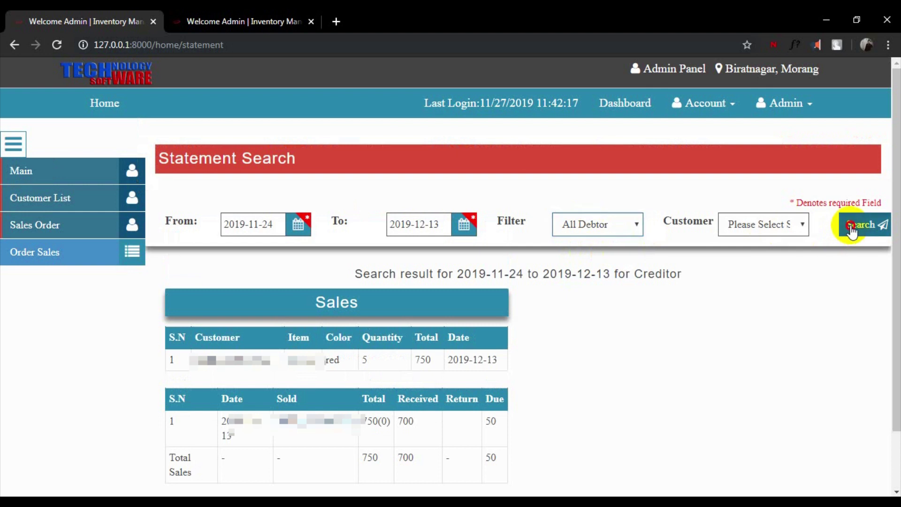
Step: Look through the debtor statement's entries down to the total row, and return to the search form
scroll(650, 318, down, 1)
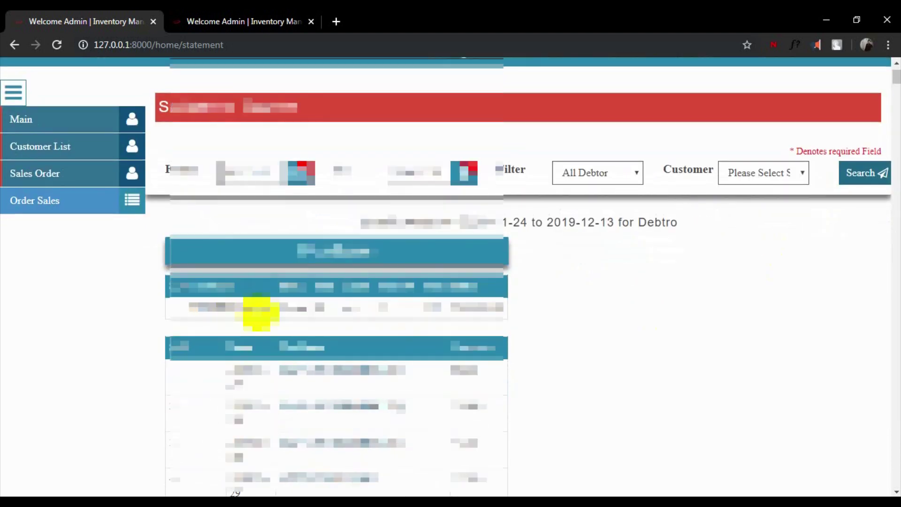
scroll(260, 314, down, 1)
scroll(261, 311, down, 10)
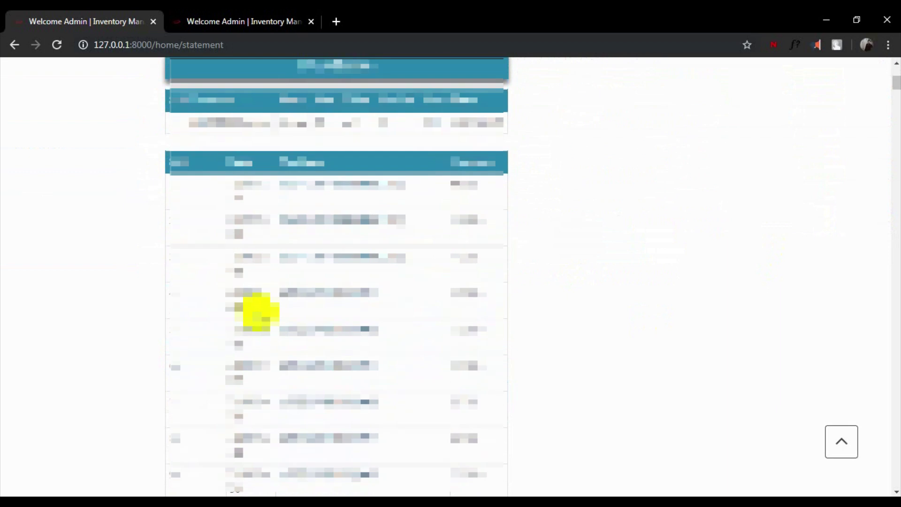
scroll(257, 311, down, 15)
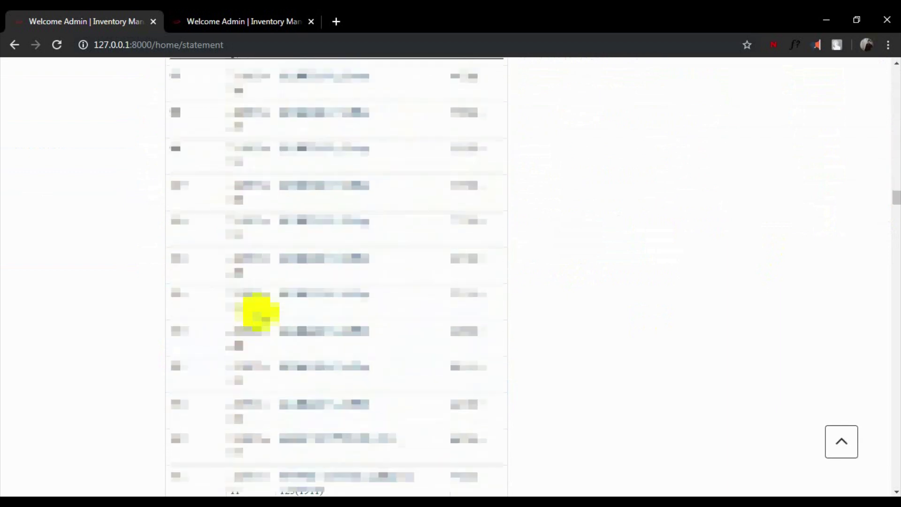
drag(897, 217, 866, 482)
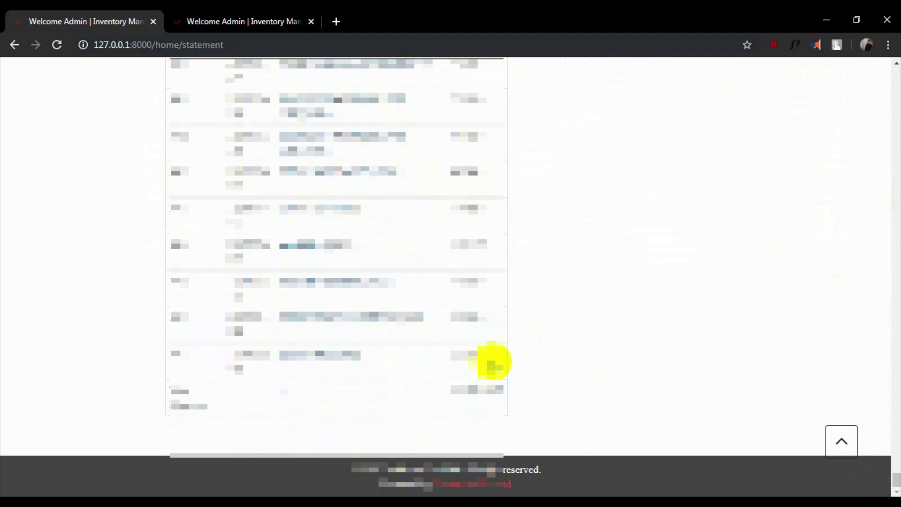
drag(455, 390, 517, 393)
click(516, 392)
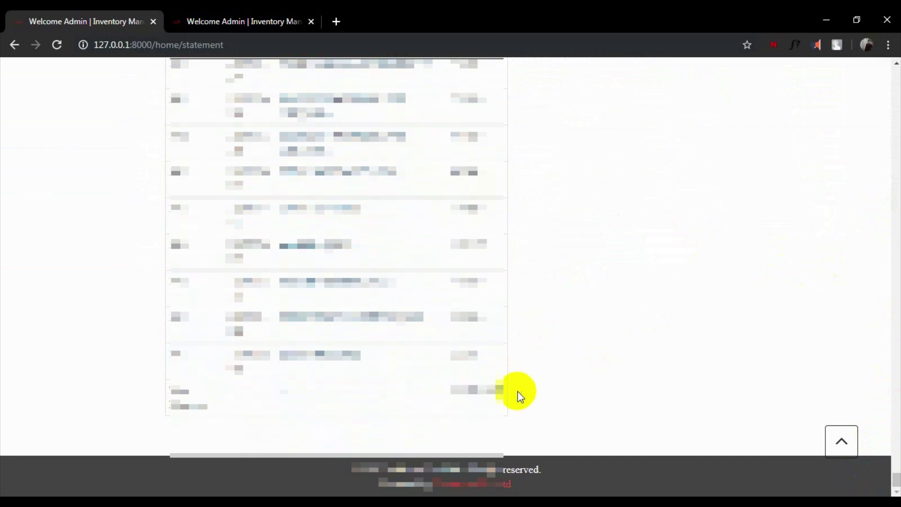
click(850, 446)
click(850, 446)
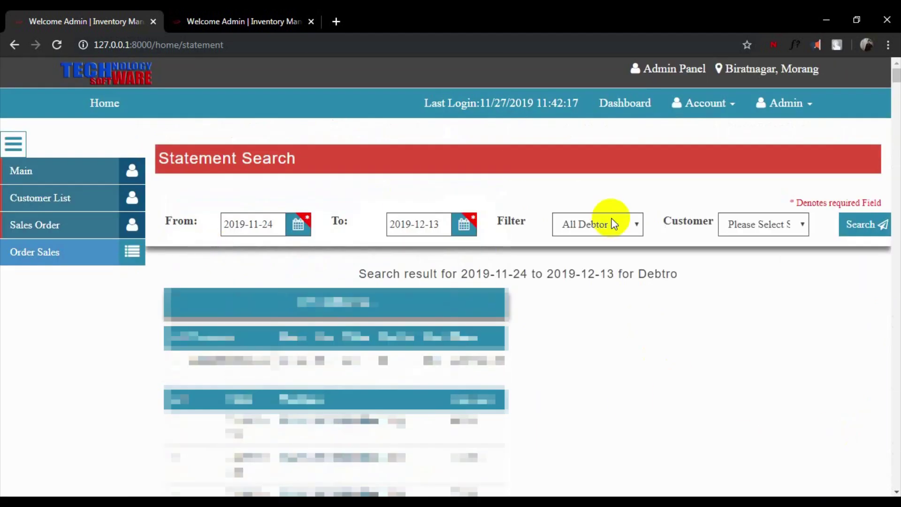
Step: Open the finance search and search the period from 2019-11-24 to 2019-12-13
click(713, 114)
click(672, 194)
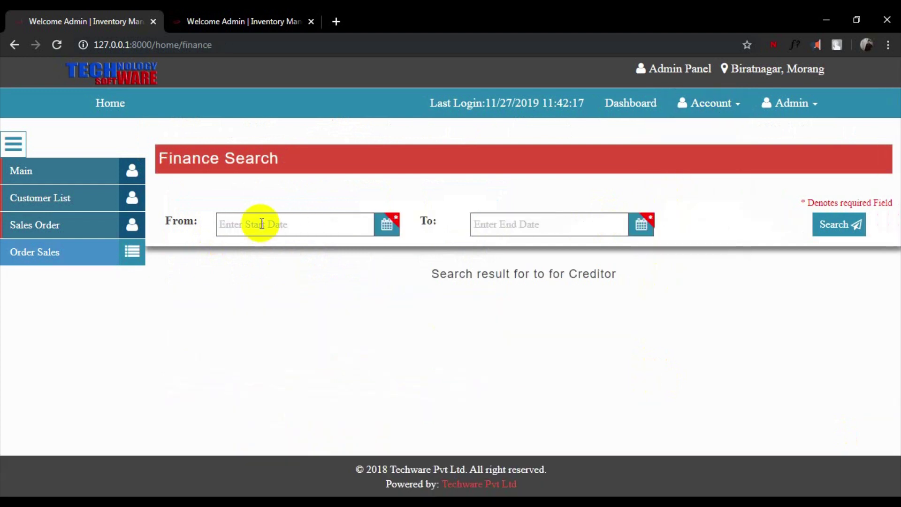
click(259, 225)
click(229, 300)
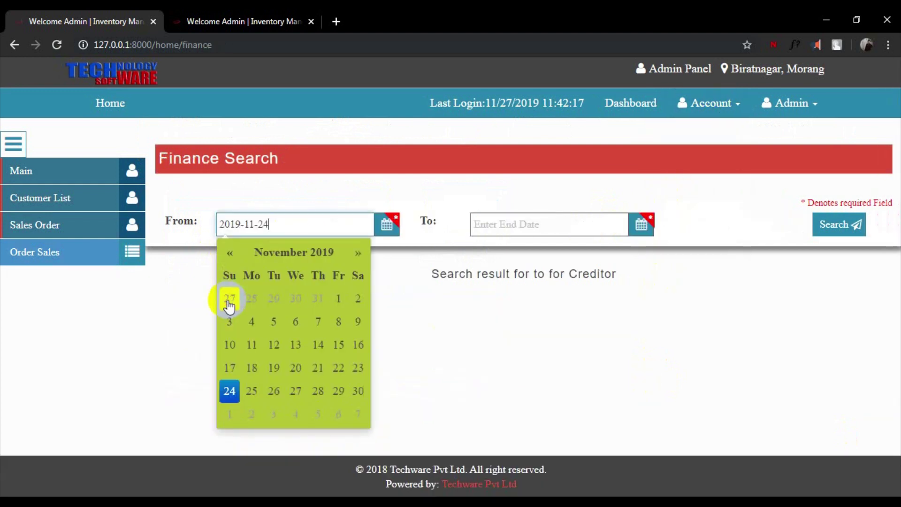
click(517, 225)
click(595, 344)
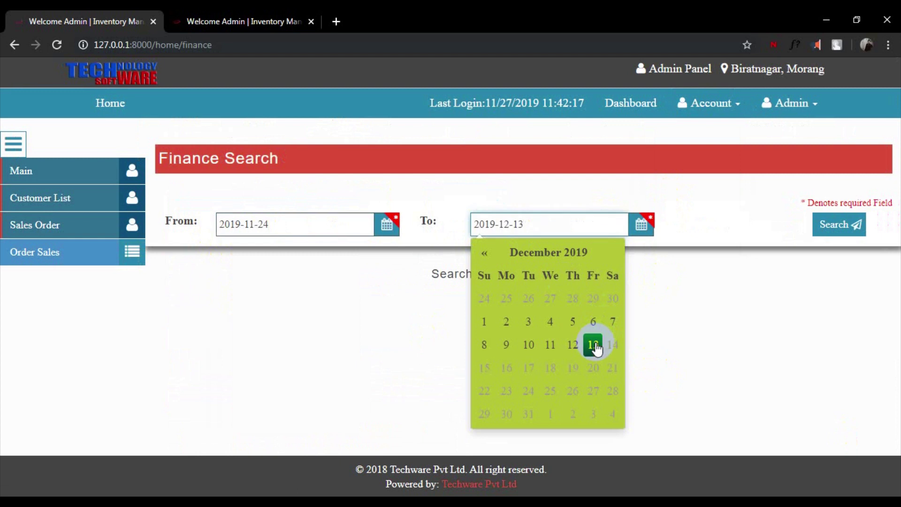
click(728, 330)
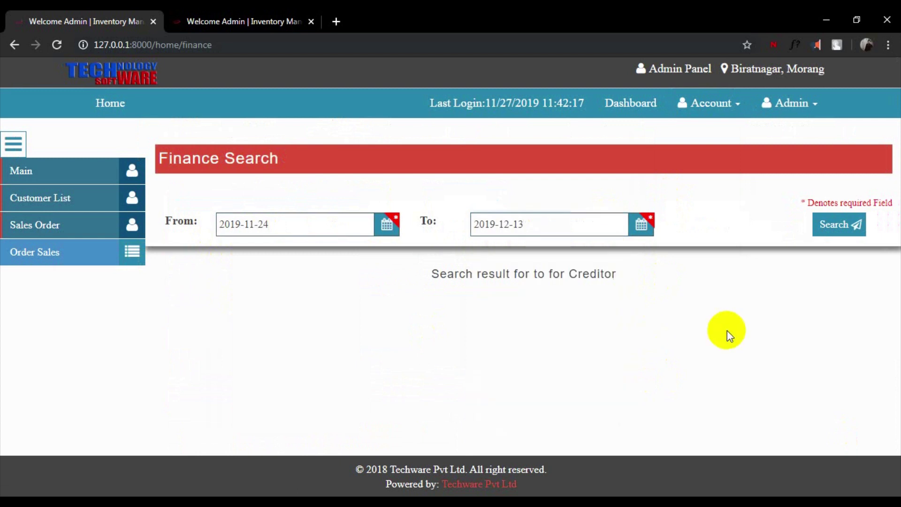
click(828, 225)
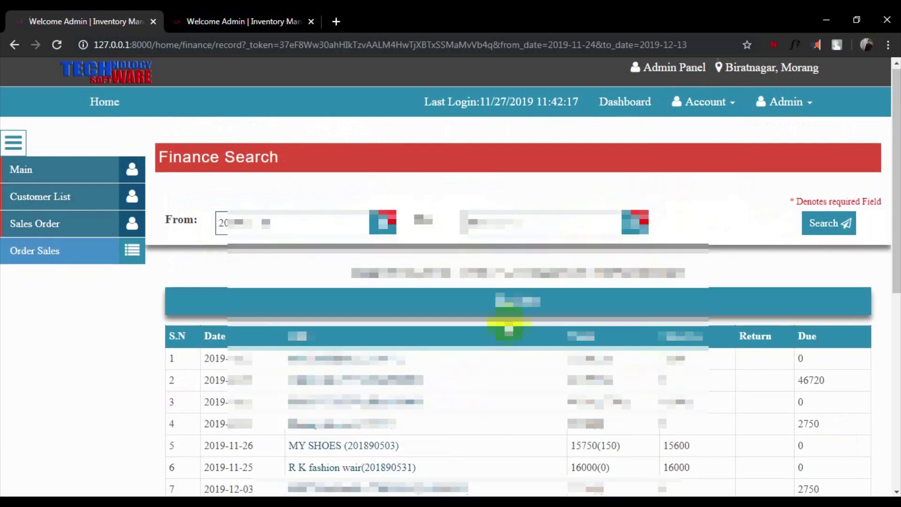
Step: Examine the finance results: the sales table, the received payments and the overall total, received and due amounts
scroll(505, 324, down, 3)
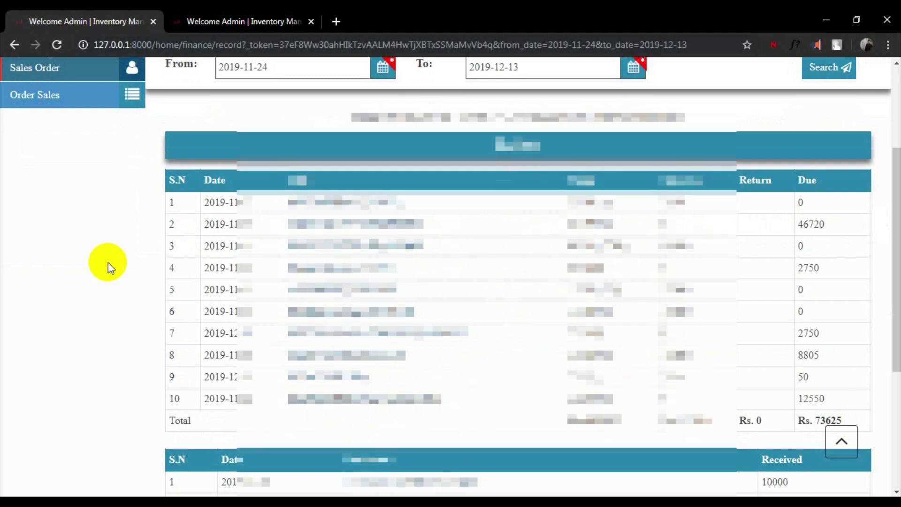
scroll(107, 263, down, 2)
scroll(108, 263, up, 2)
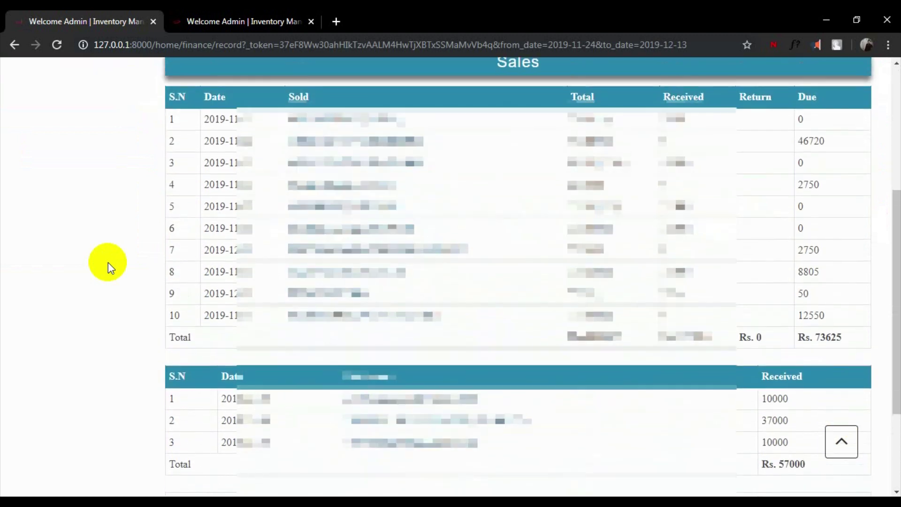
scroll(108, 263, up, 1)
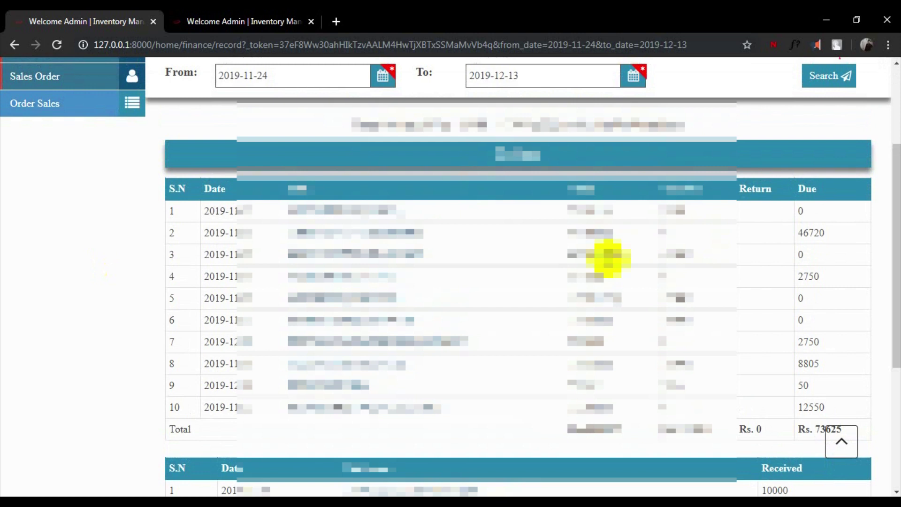
scroll(606, 256, down, 4)
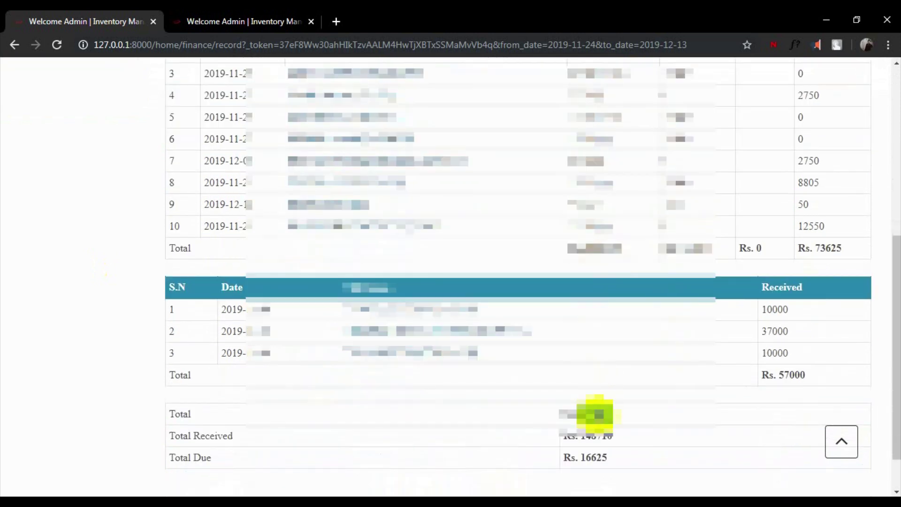
click(601, 460)
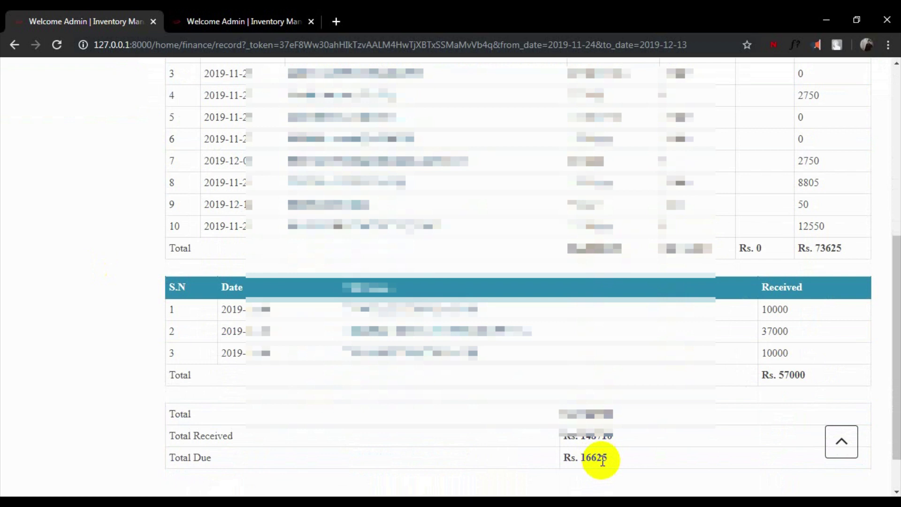
scroll(603, 462, up, 7)
Step: Open the bill search, find the bill by its bill number and open its bill summary
click(706, 113)
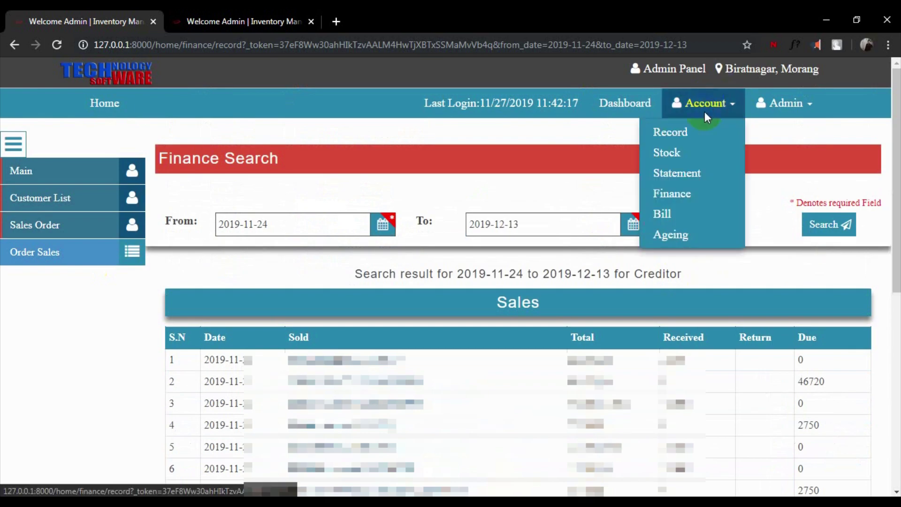
click(665, 213)
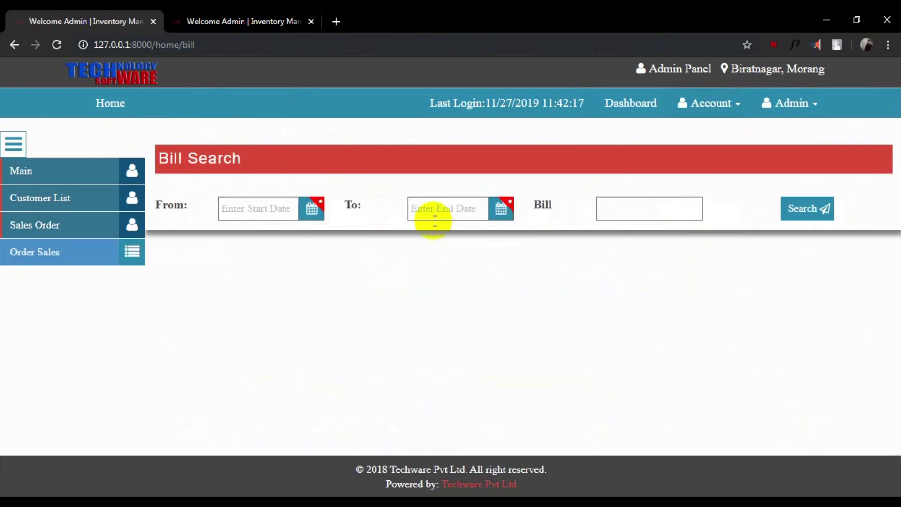
click(627, 208)
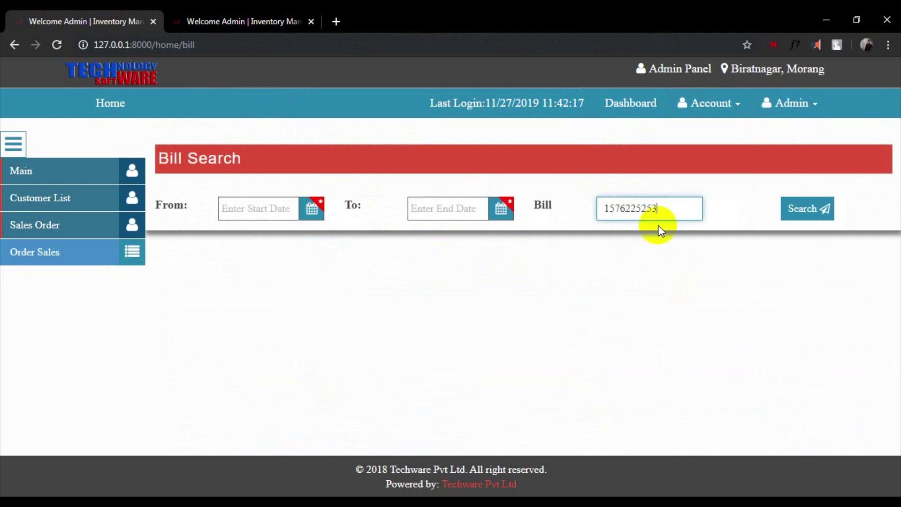
double_click(658, 209)
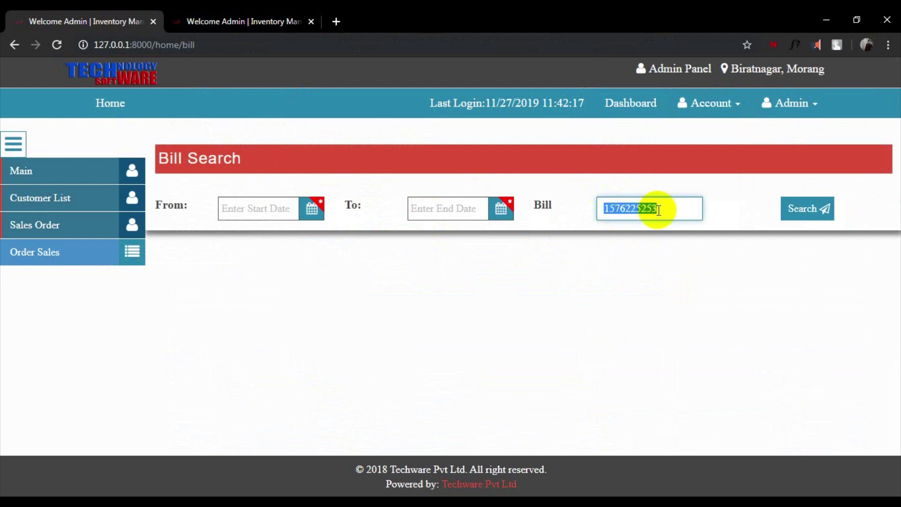
click(798, 207)
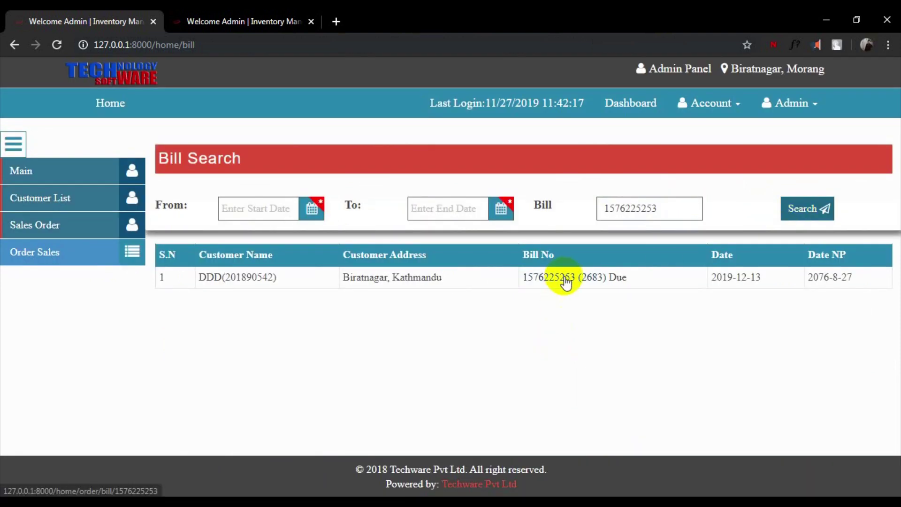
click(566, 278)
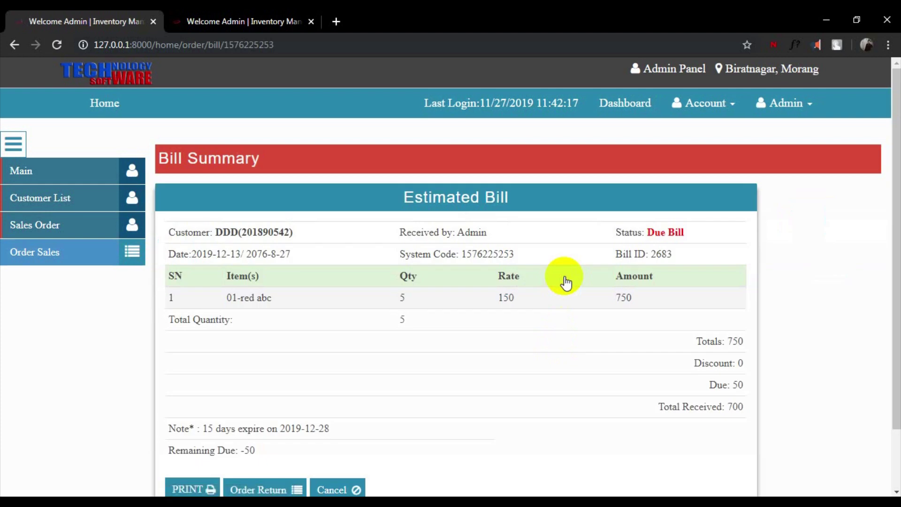
Step: Return to the bill search, search the period from 2019-11-24 to 2019-12-13, and look through the listed bills
scroll(565, 282, down, 2)
scroll(566, 282, up, 2)
click(694, 105)
click(675, 217)
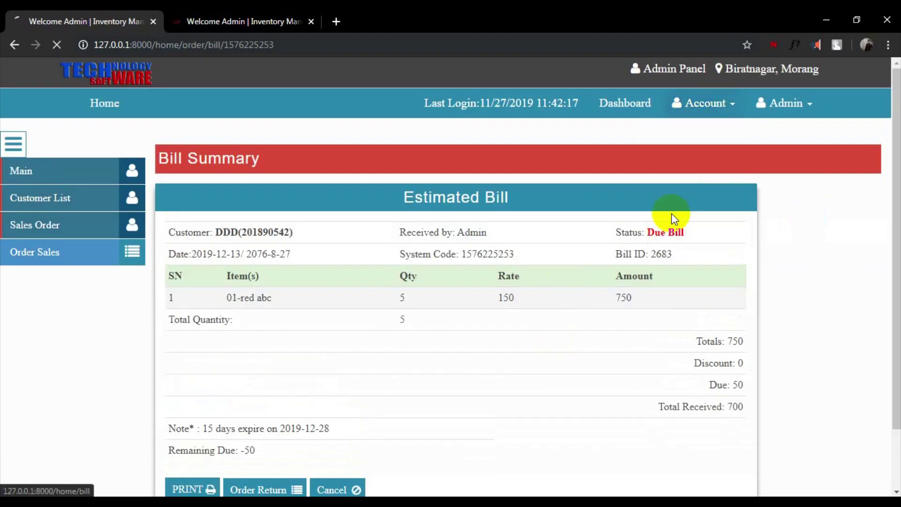
click(278, 207)
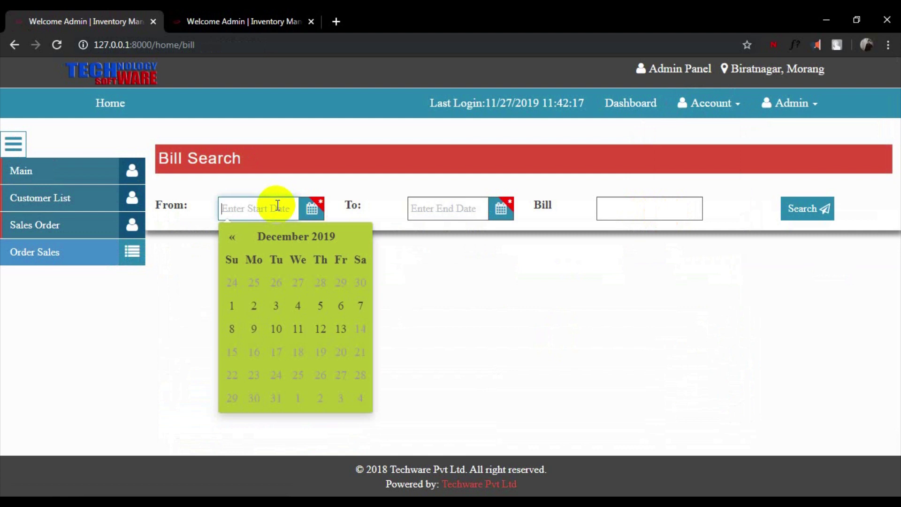
click(230, 292)
click(441, 208)
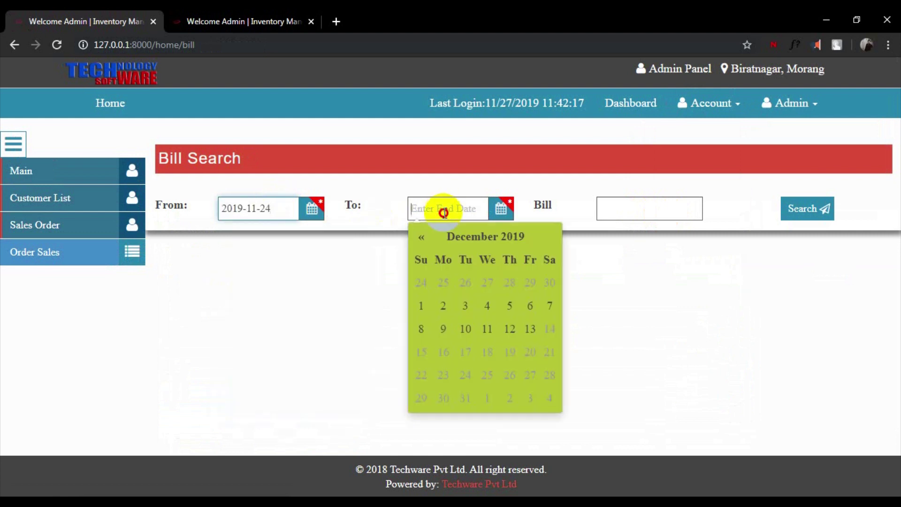
click(531, 330)
click(803, 209)
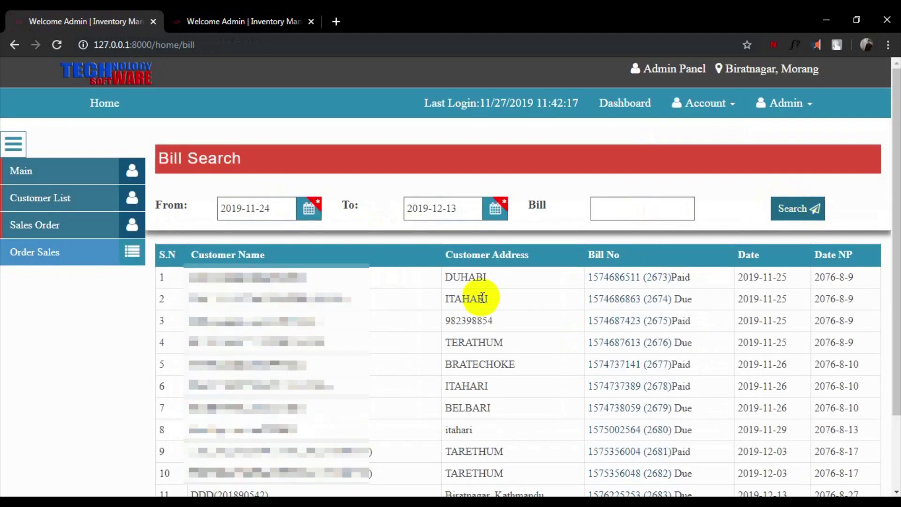
scroll(482, 297, down, 2)
scroll(482, 297, up, 2)
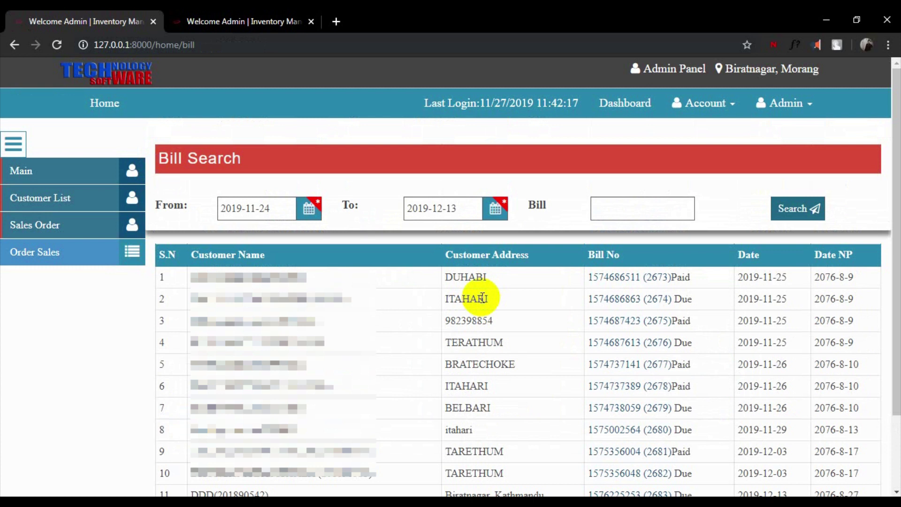
Step: Open the ageing report and examine the remaining days of the listed bill
click(727, 106)
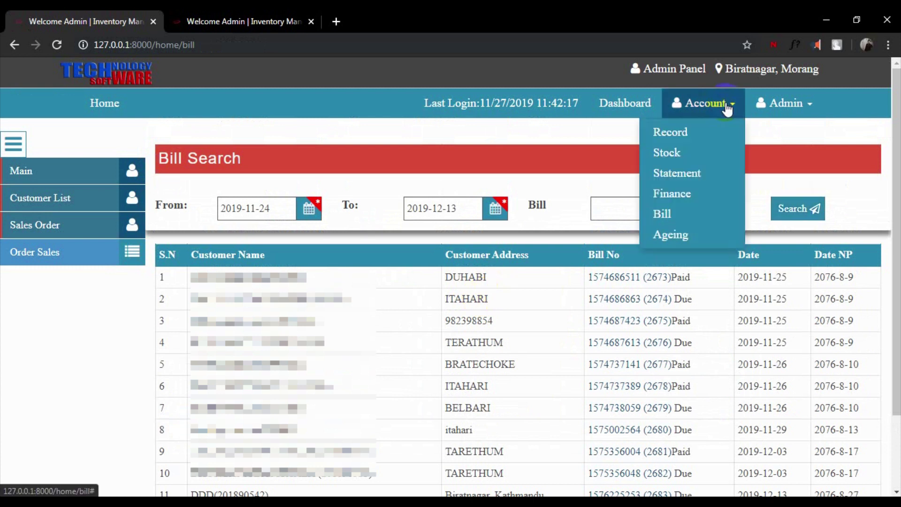
click(669, 234)
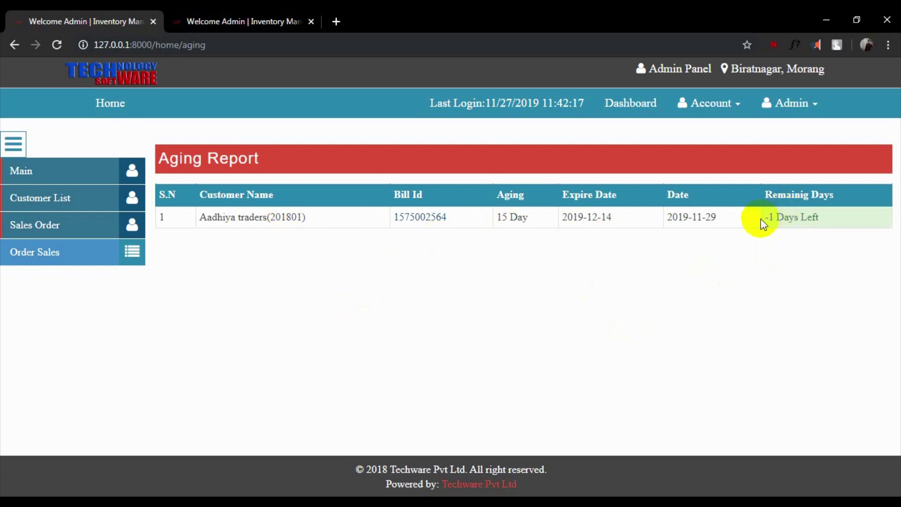
drag(762, 219, 834, 217)
click(834, 216)
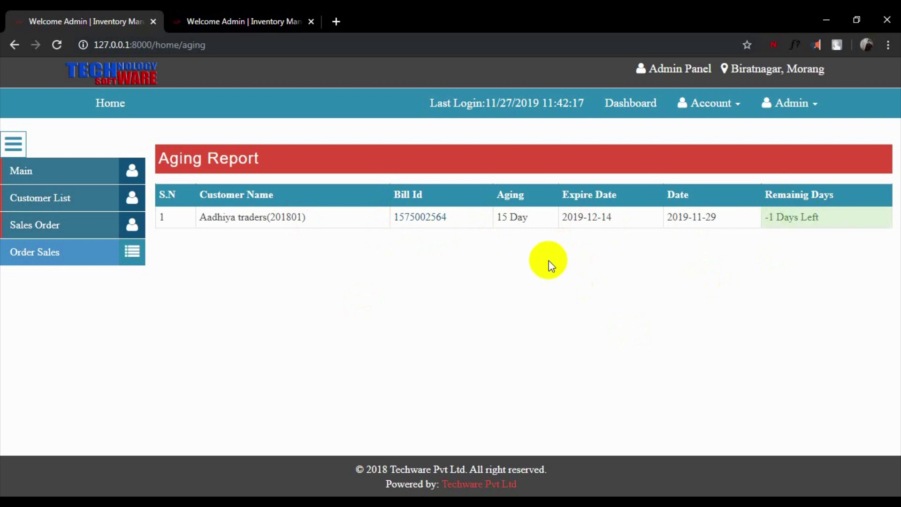
Step: Open the bill listed in the ageing report and look through its summary
click(421, 217)
scroll(432, 368, down, 3)
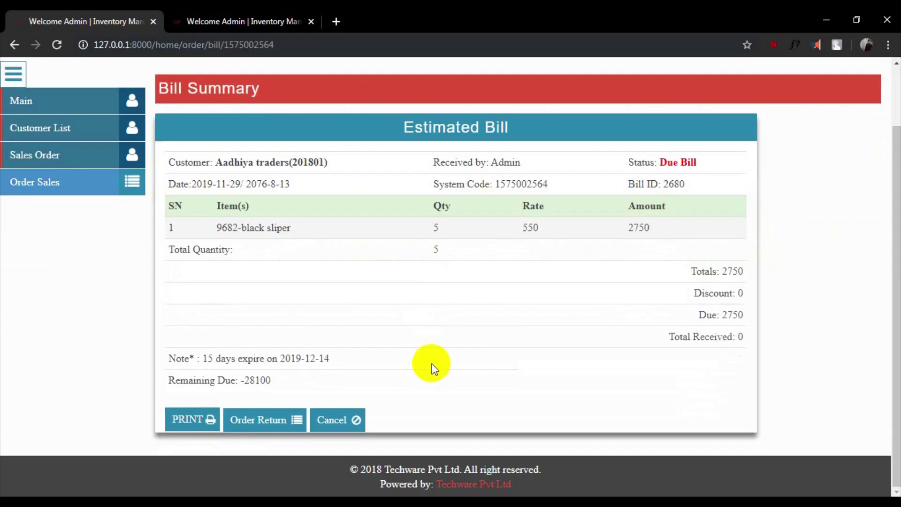
scroll(429, 364, up, 3)
Step: Find the recently created 01-red bill by its bill number in the bill search and open its bill summary
click(710, 114)
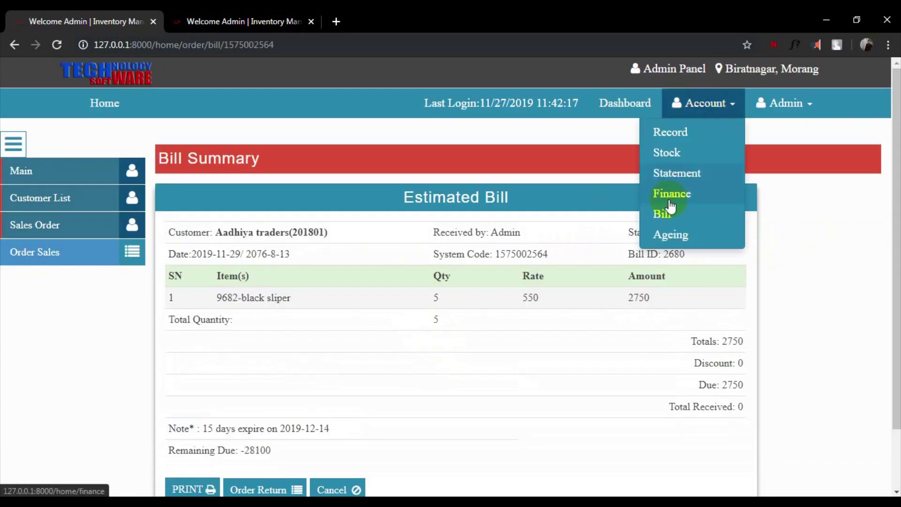
click(670, 217)
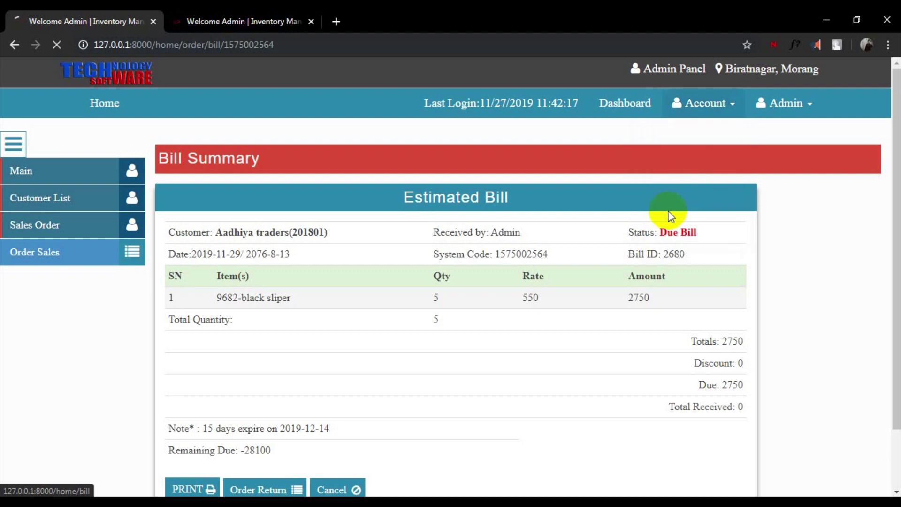
click(640, 213)
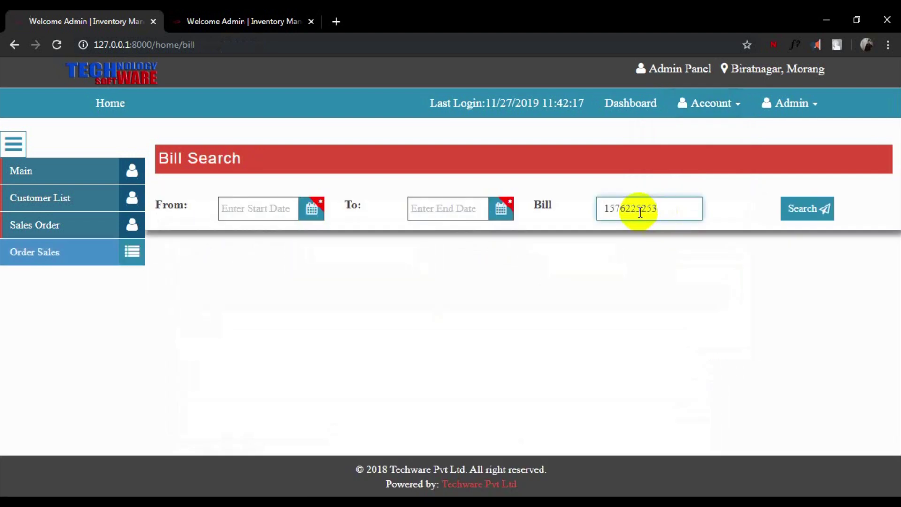
click(824, 208)
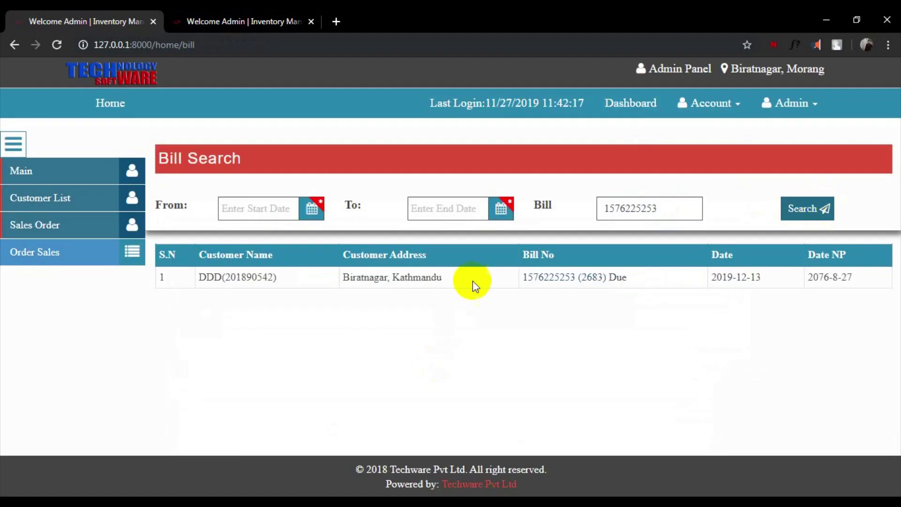
click(540, 277)
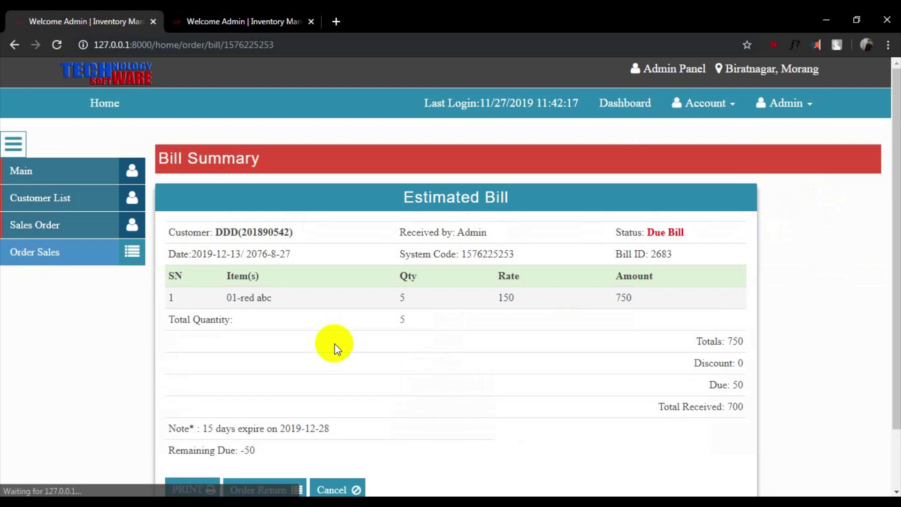
scroll(335, 347, down, 2)
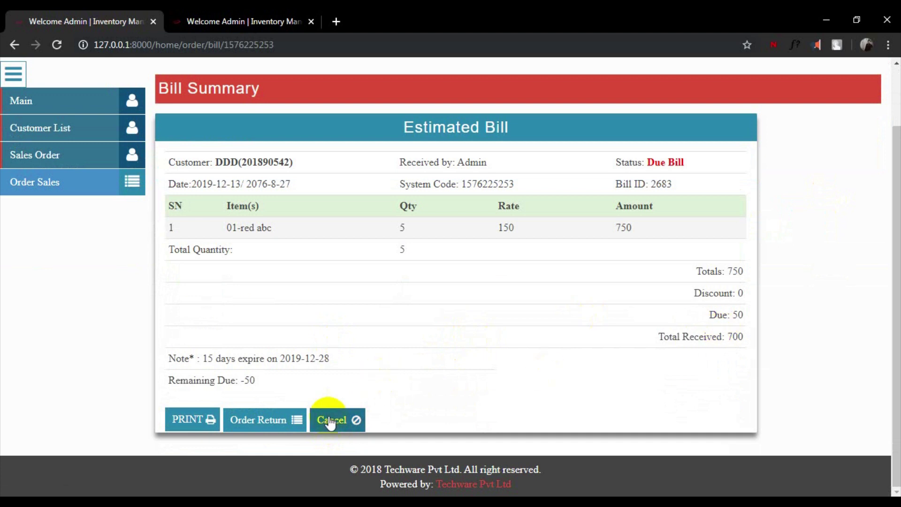
Step: Open the order return for this bill and add item 01-red with quantity 1 to the user return list
click(263, 420)
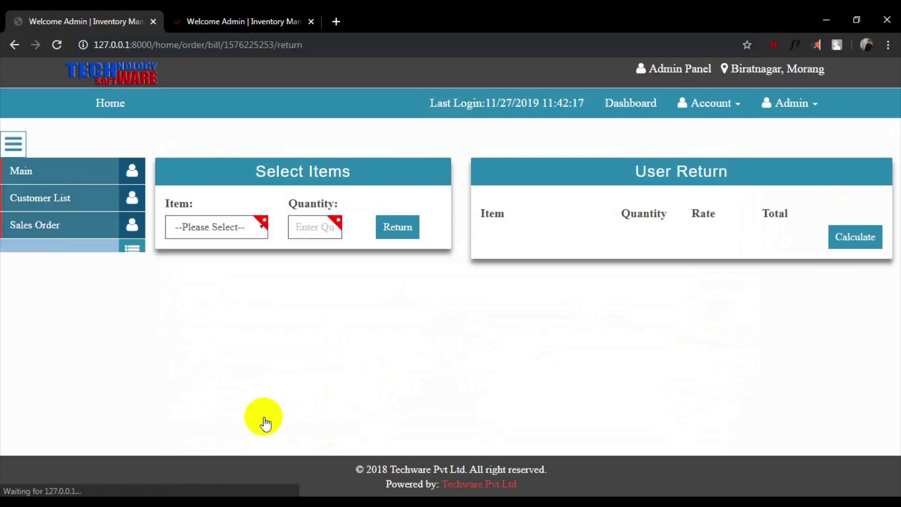
click(201, 233)
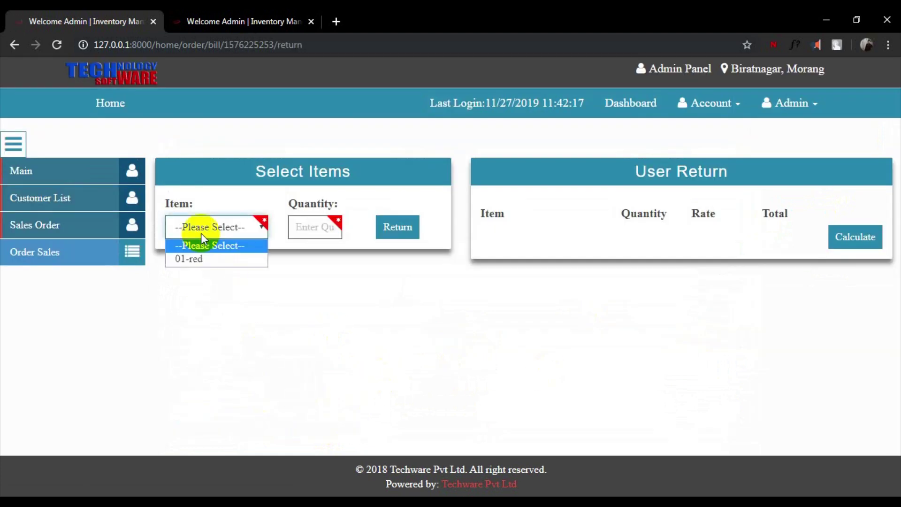
click(202, 259)
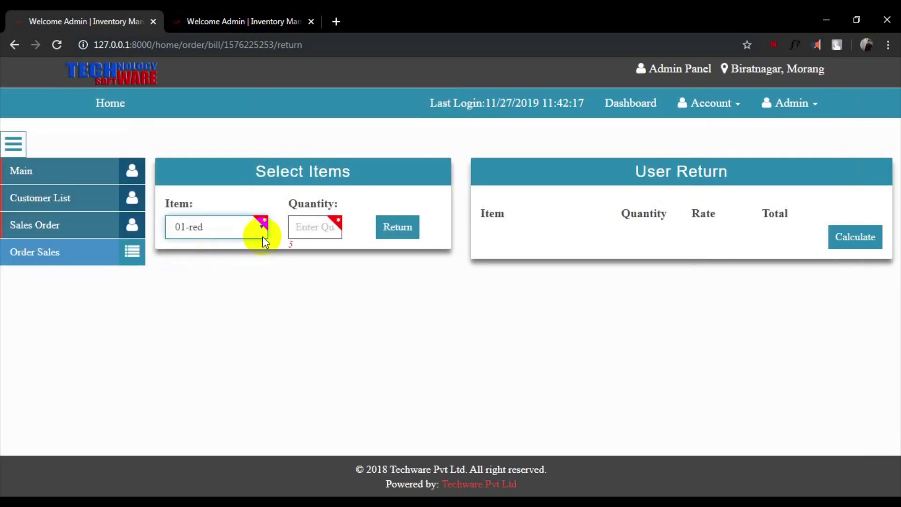
click(303, 230)
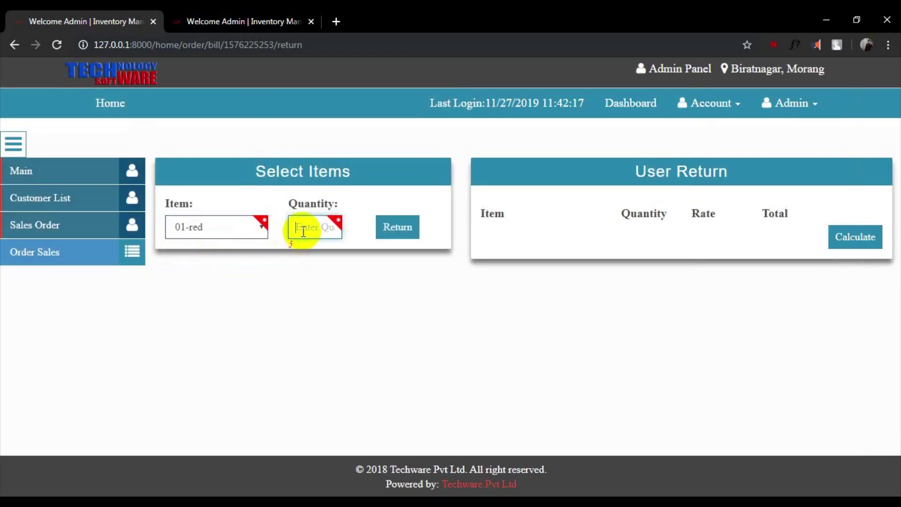
click(403, 228)
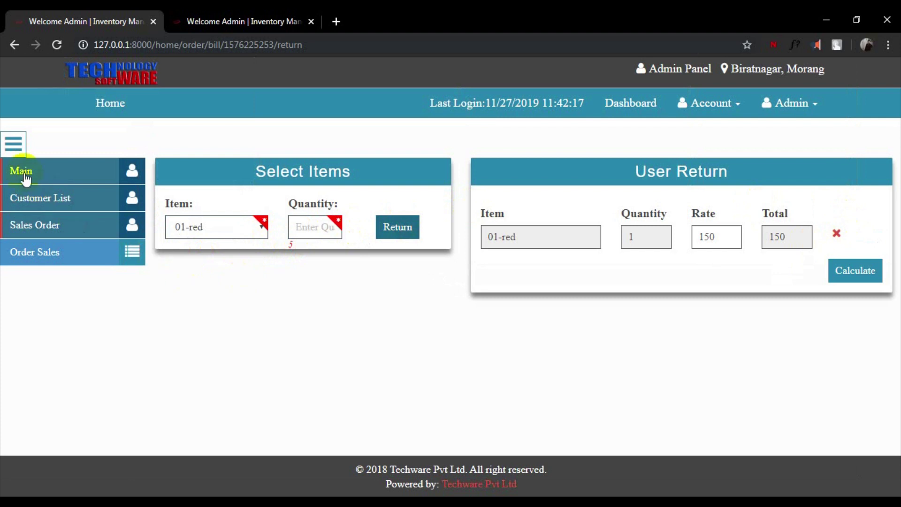
Step: Open the billed creditor customer's statement of account and add a receive entry: bill ID abc-01, detail "Pay received", date 2019-12-13, amount 50
click(36, 197)
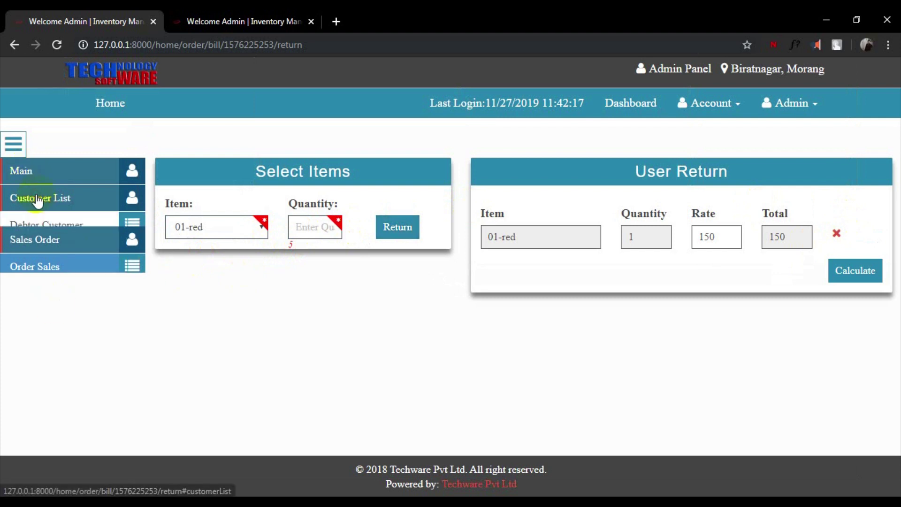
click(41, 257)
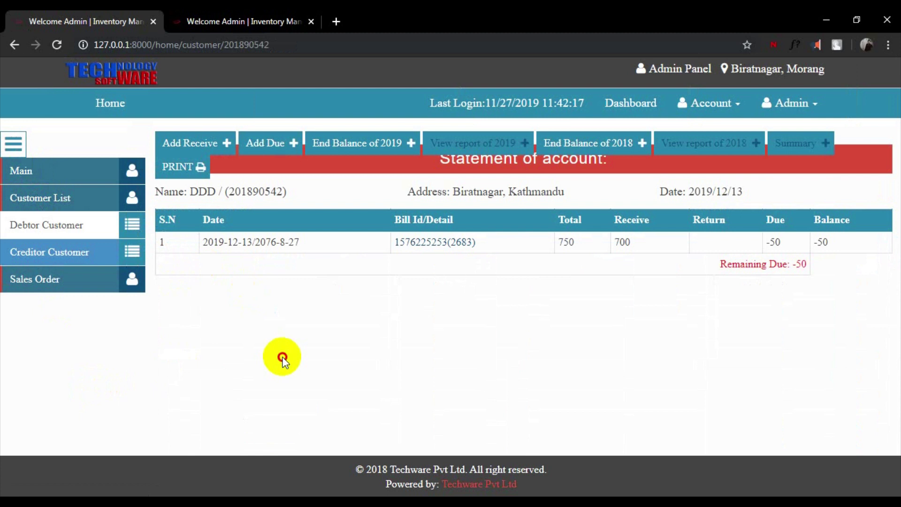
click(202, 149)
click(401, 162)
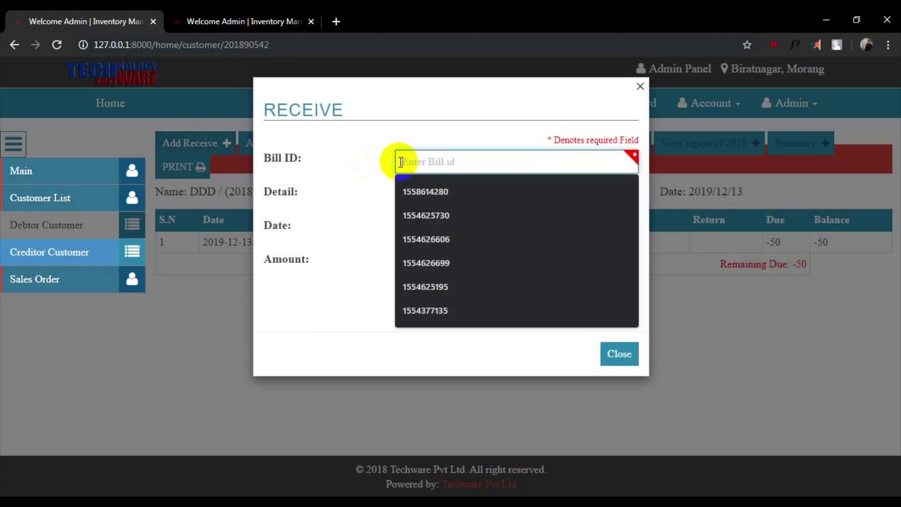
text(abc-01)
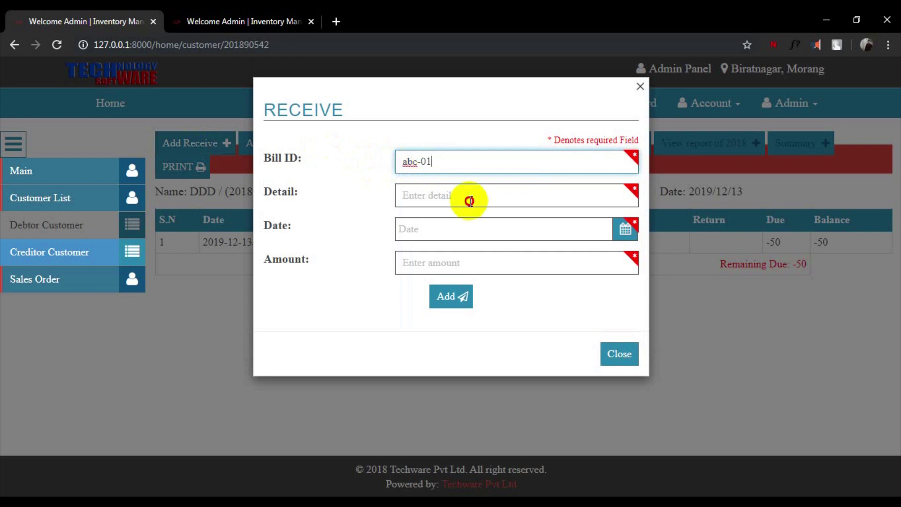
click(470, 200)
text(Pay received)
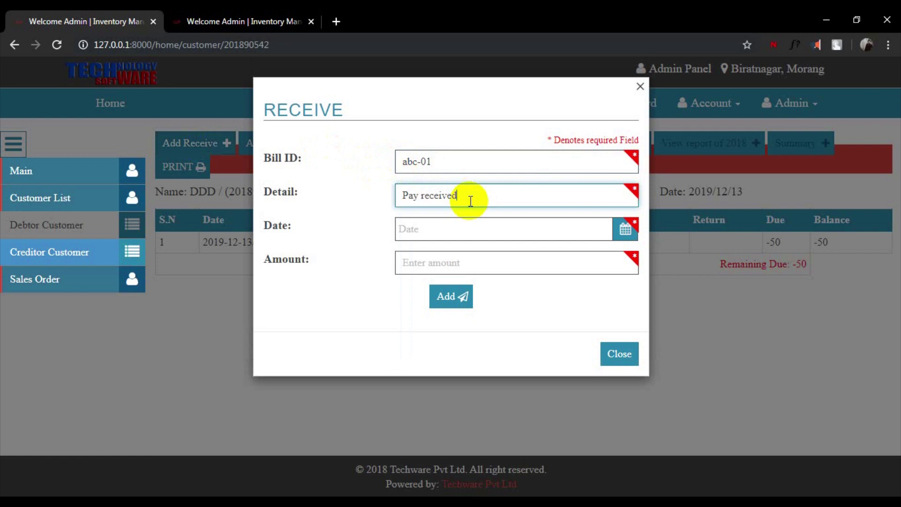
key(Tab)
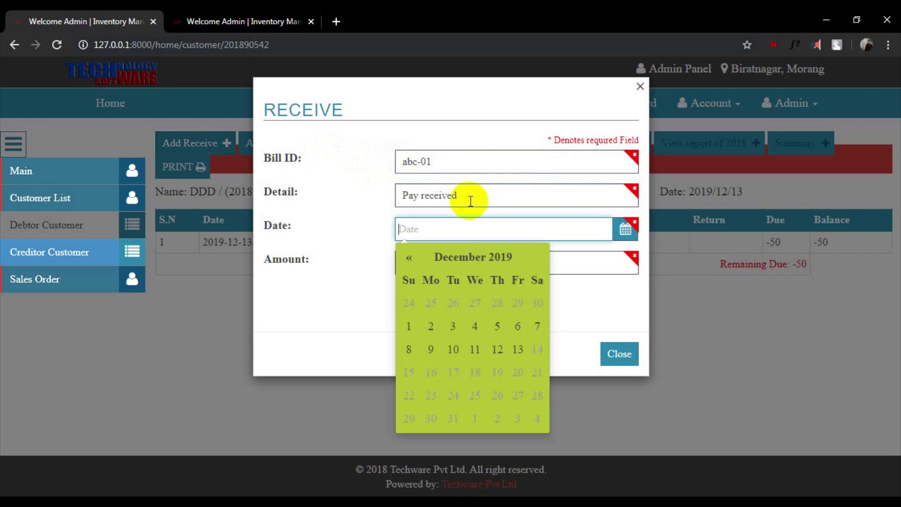
click(515, 347)
text(50)
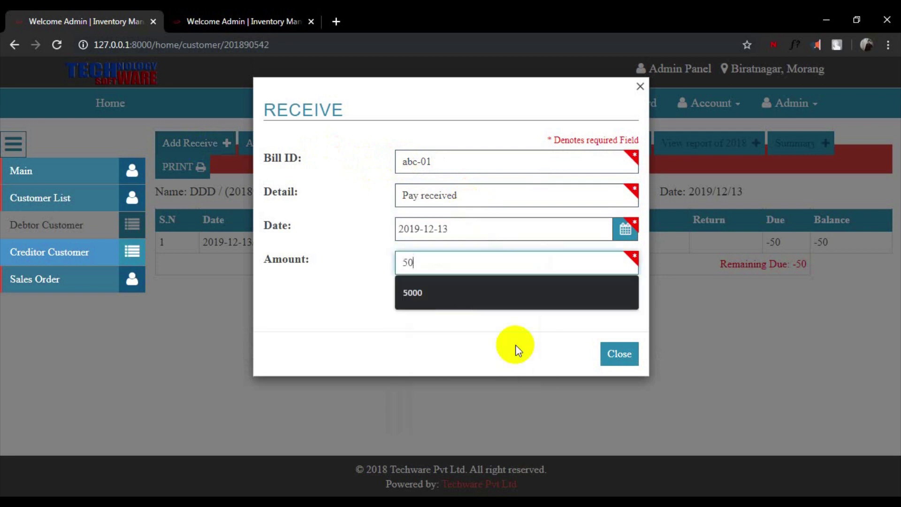
click(518, 349)
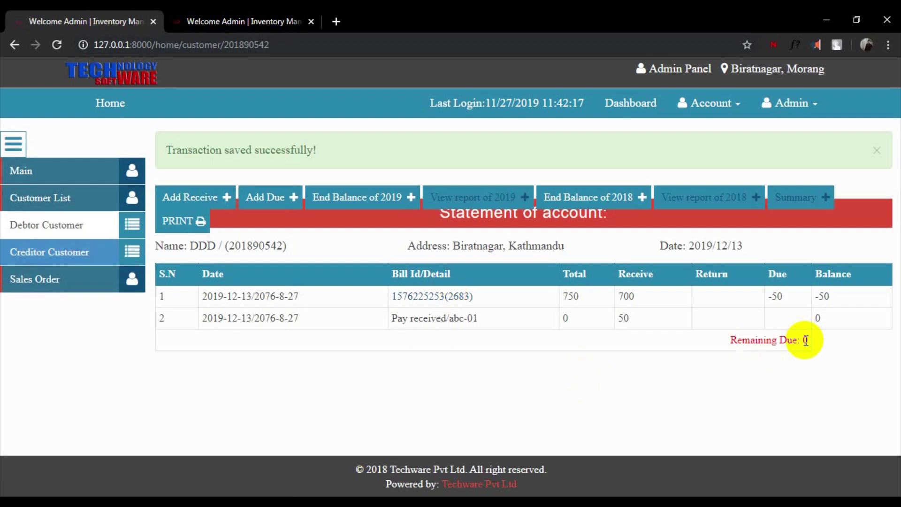
Step: View the Add Due, End Balance of 2019 and End Balance of 2018 forms, closing each one without adding an entry
click(269, 207)
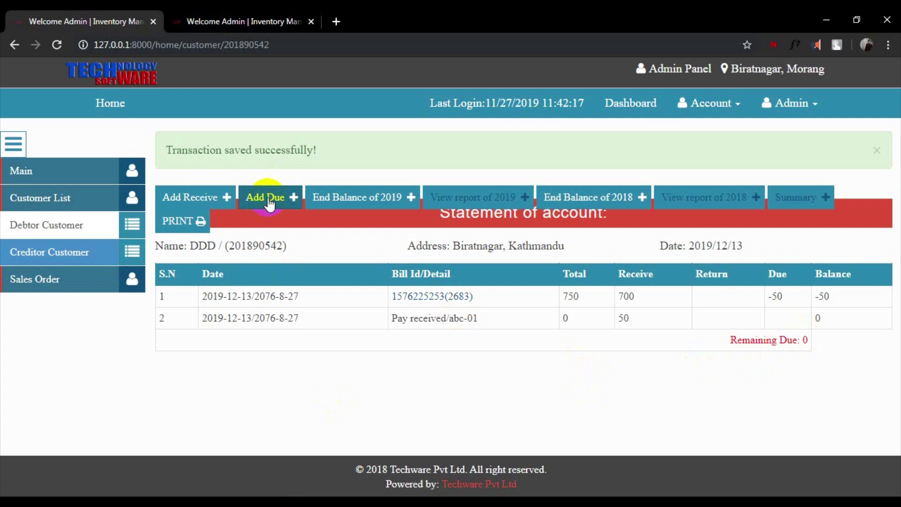
click(269, 205)
click(615, 323)
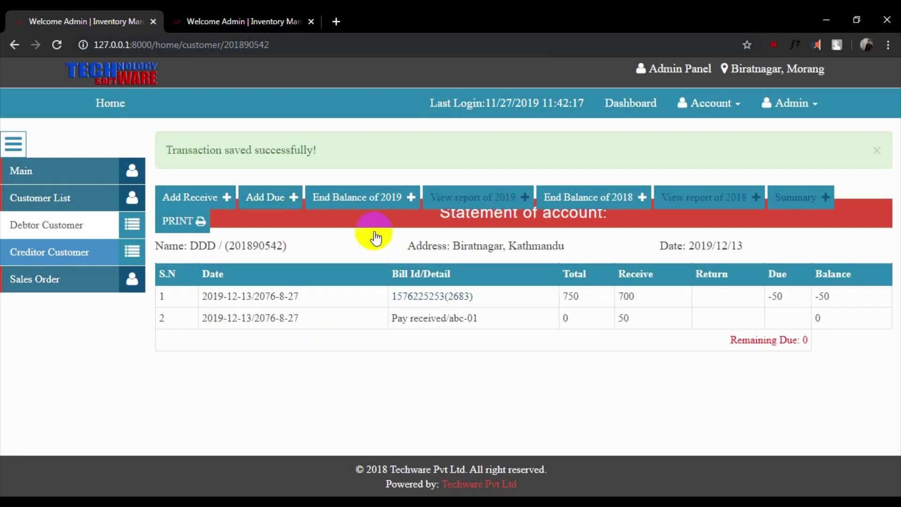
click(369, 202)
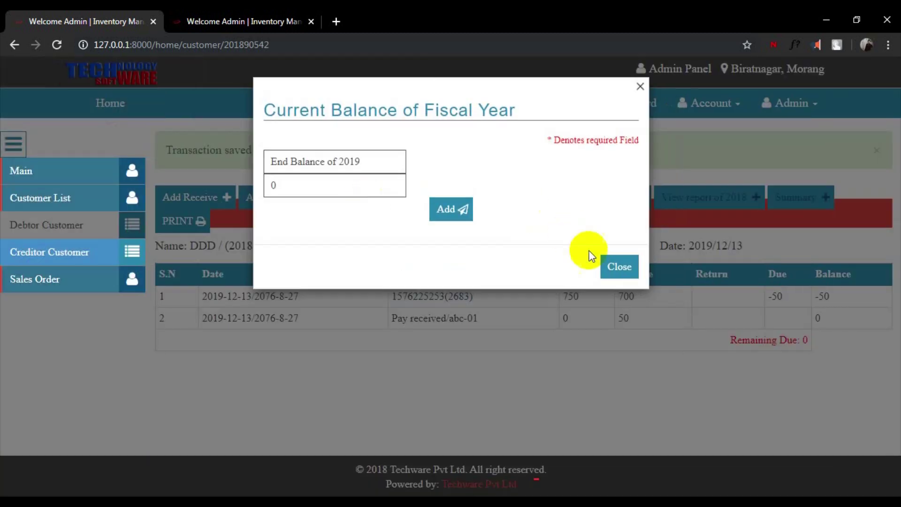
click(621, 268)
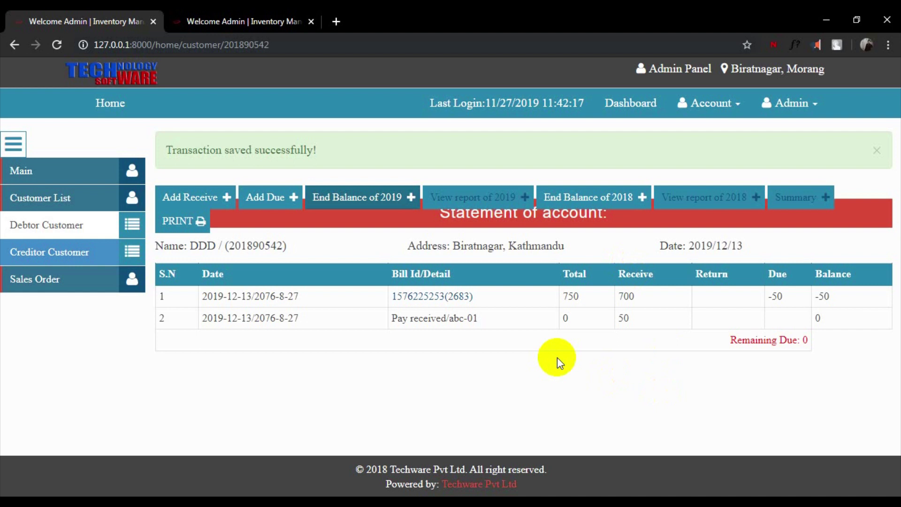
click(598, 195)
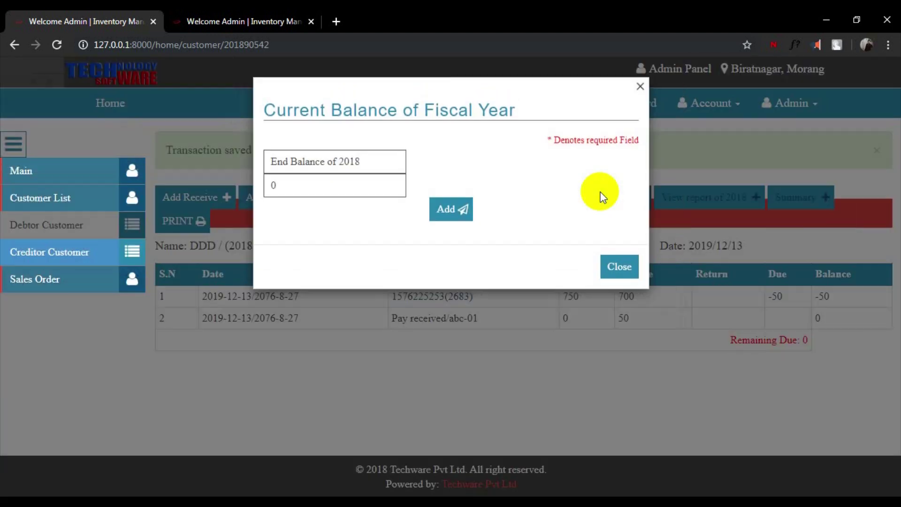
click(627, 275)
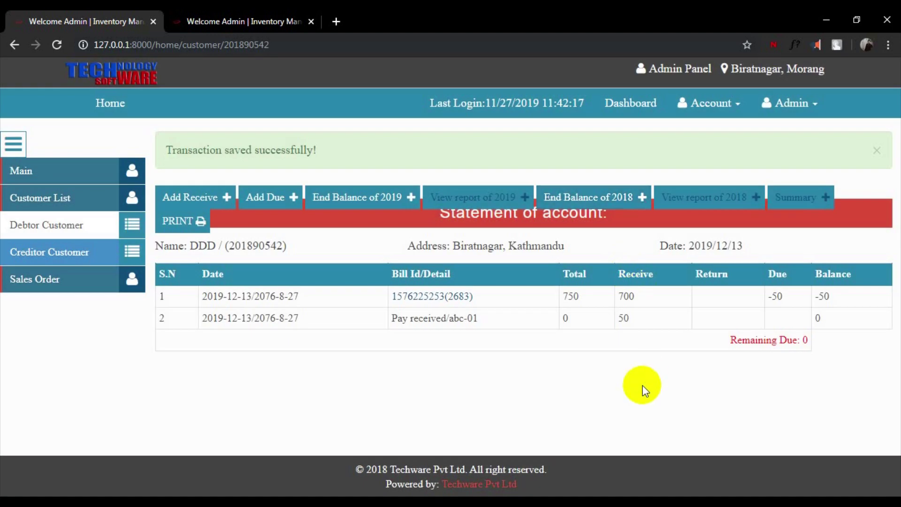
Step: Open the account summary of this creditor customer
click(808, 200)
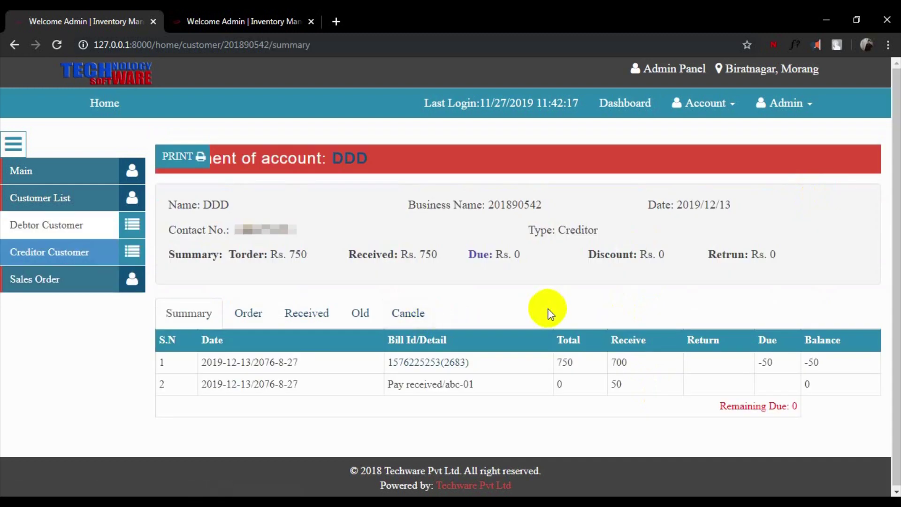
Step: Review the creditor customer's Order, Received, Old and Cancle records, and return to the Summary to check the total order amount
click(248, 312)
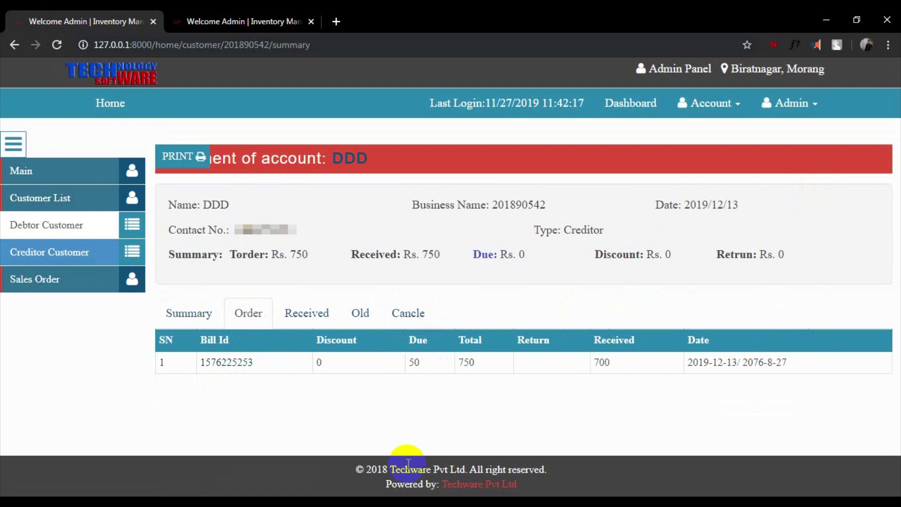
click(304, 312)
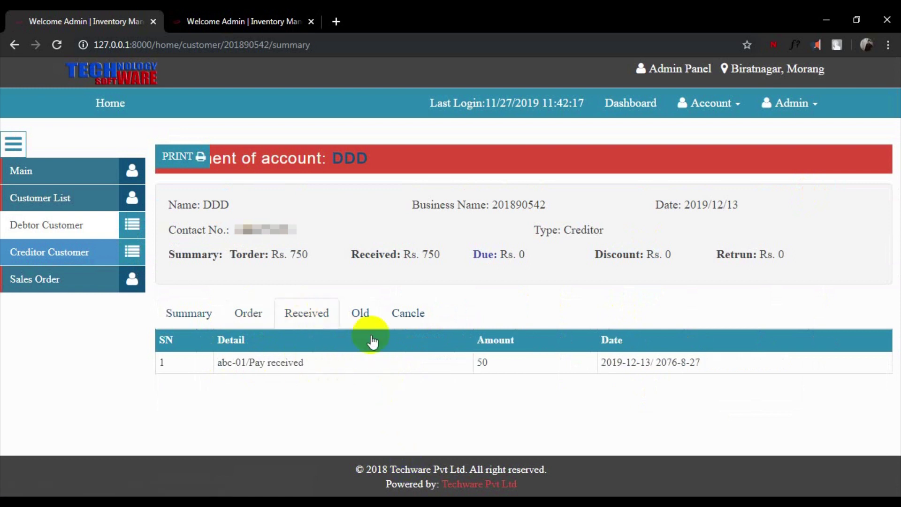
click(360, 313)
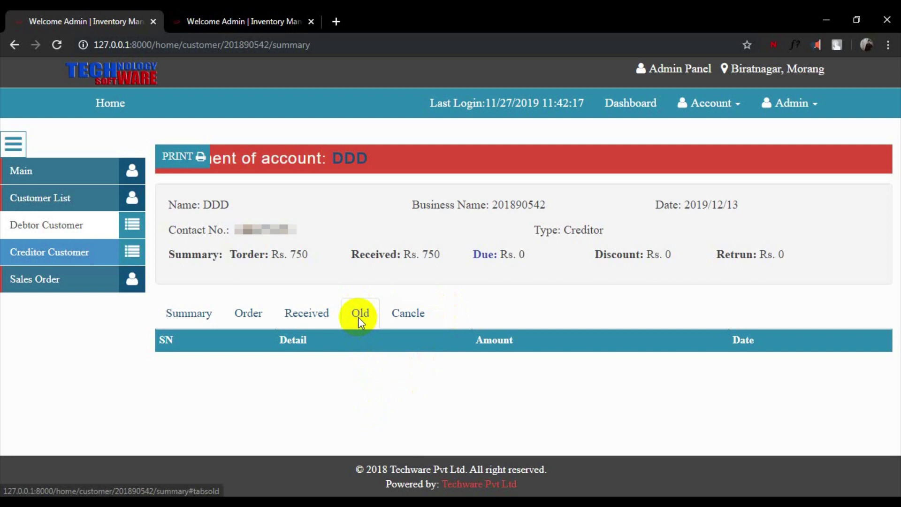
click(351, 370)
click(402, 313)
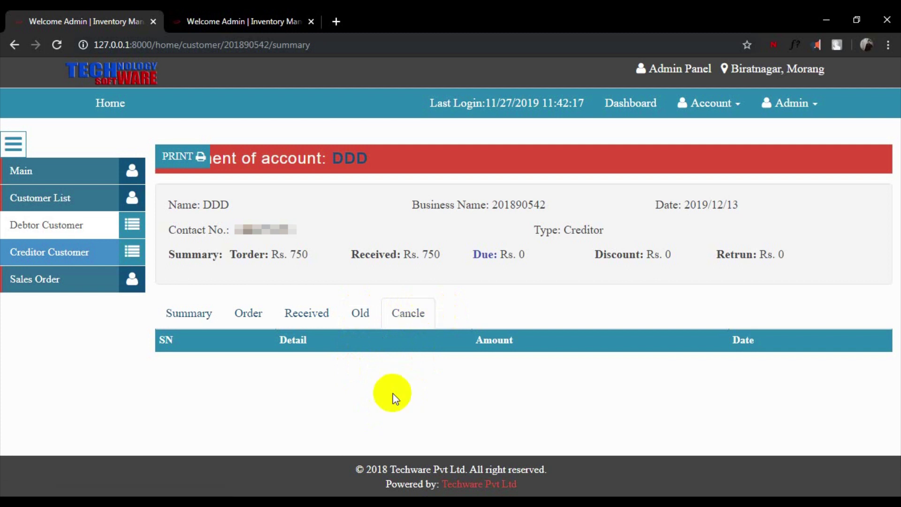
click(206, 317)
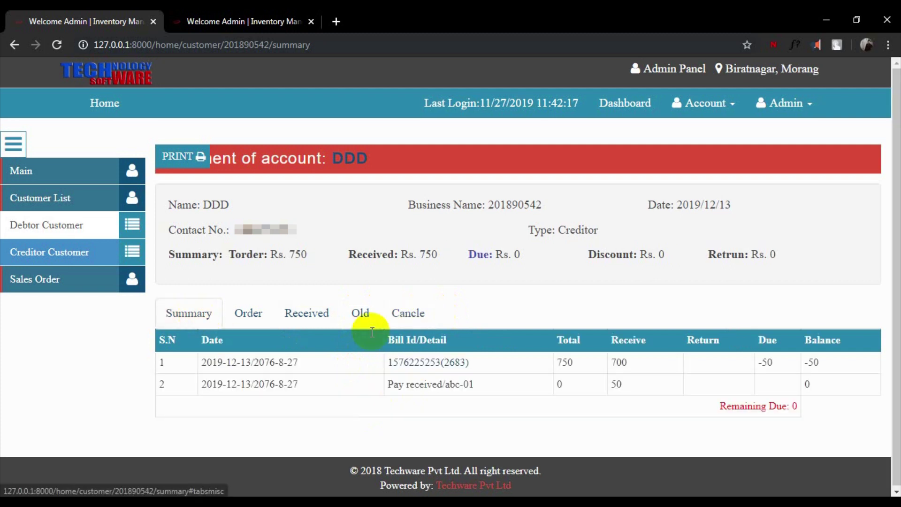
click(511, 295)
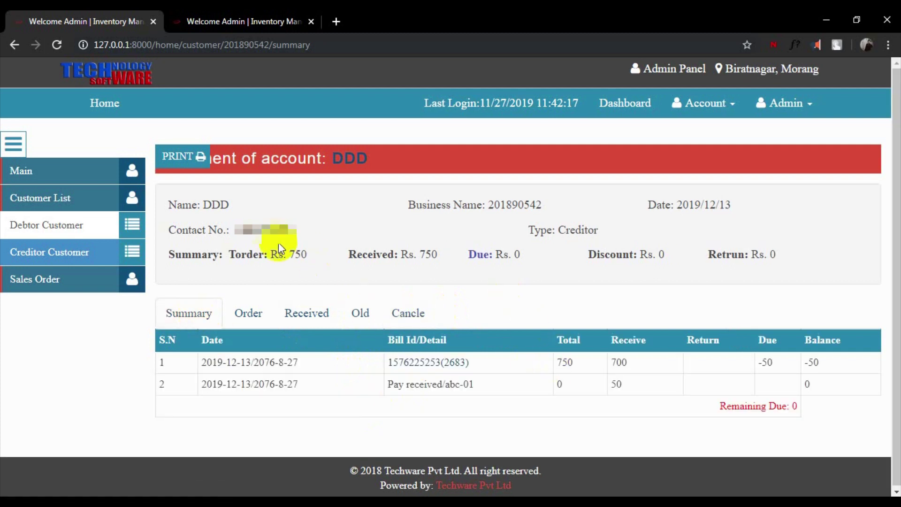
drag(291, 254, 315, 256)
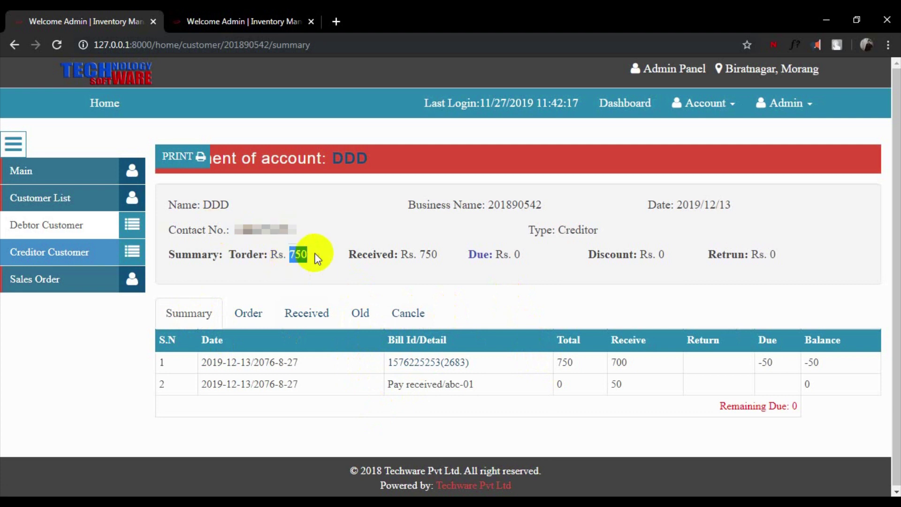
click(312, 255)
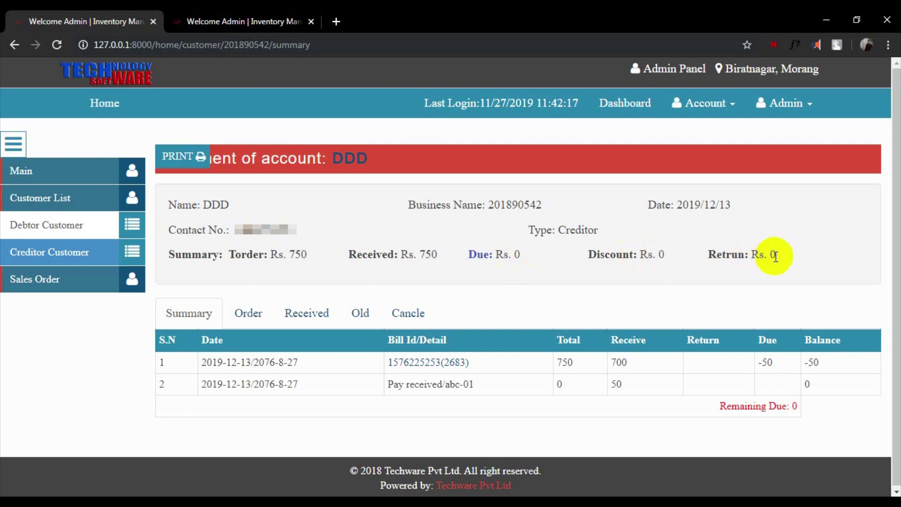
Step: View the purchase summary of debtor customer DIMAND COLLACTION, and return to the debtor customer list to look through it before collapsing the Customer List group
click(39, 229)
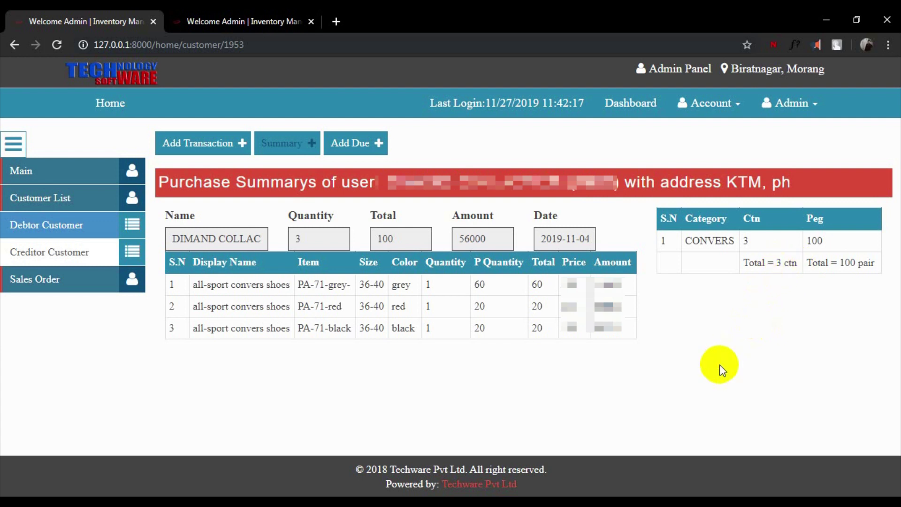
click(57, 227)
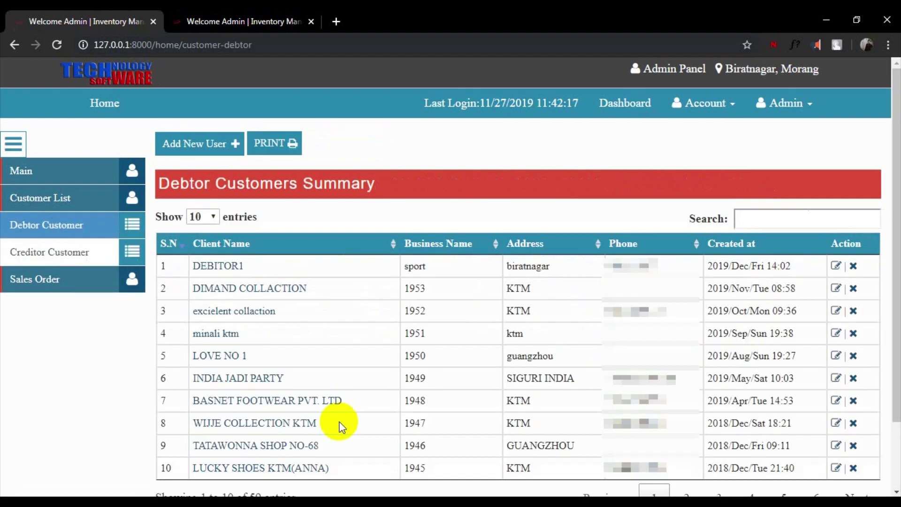
scroll(339, 424, down, 2)
scroll(339, 424, up, 2)
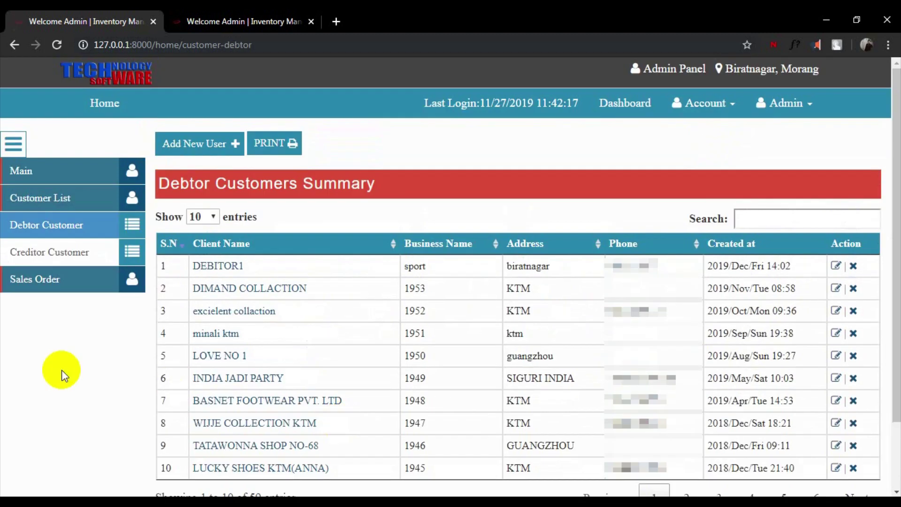
click(50, 198)
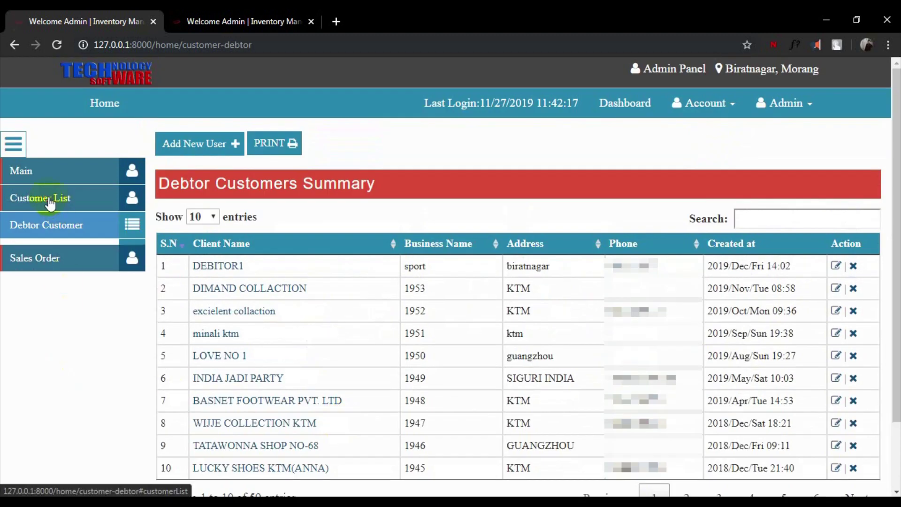